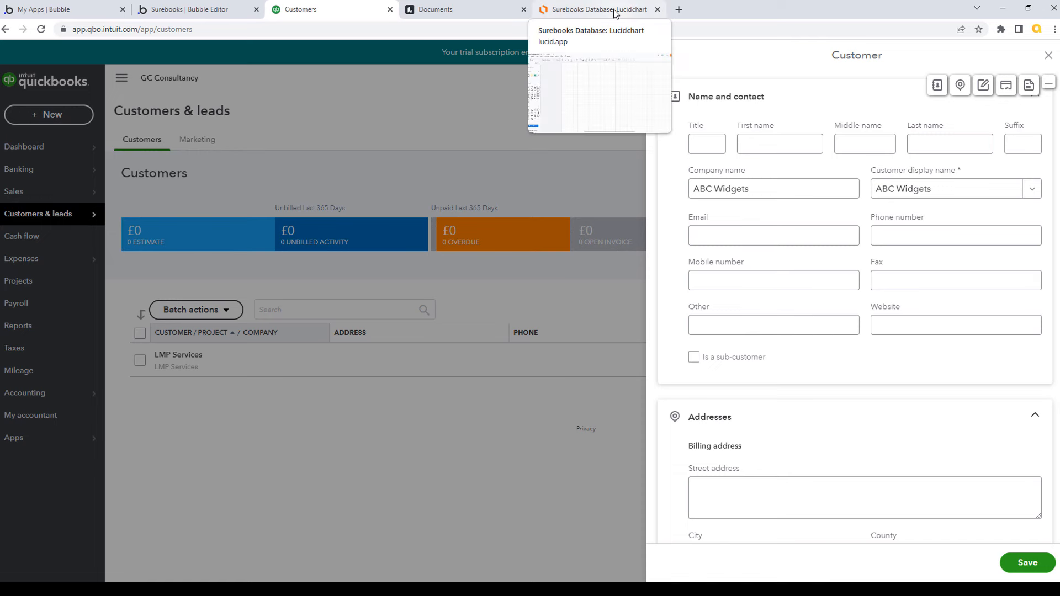
- Switch to the Surebooks Database diagram in Lucidchart and add the Entity Relationship shape library
click(615, 11)
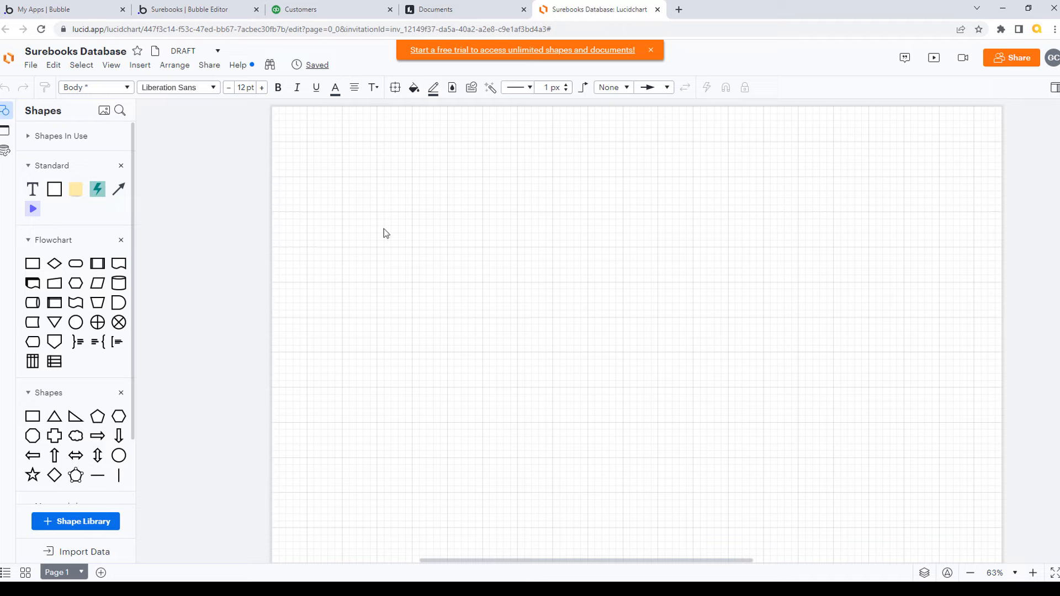
scroll(135, 293, down, 1)
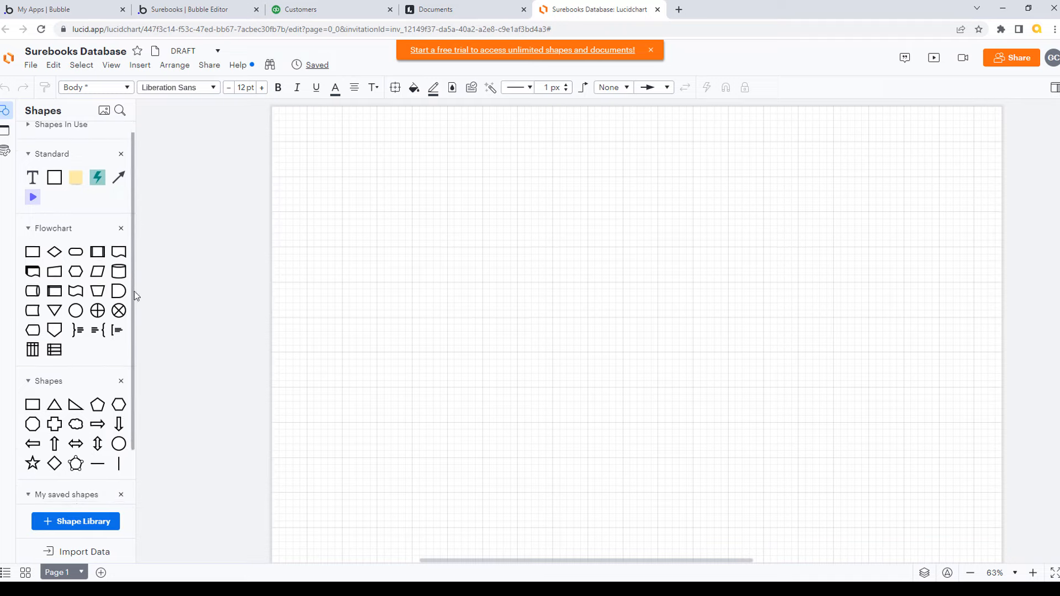
scroll(135, 295, down, 2)
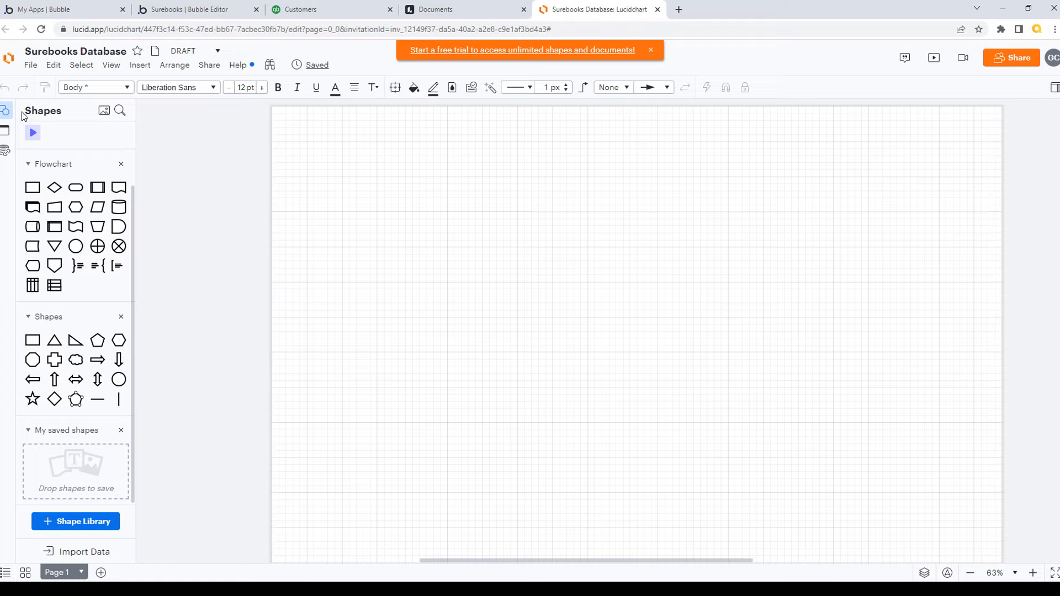
click(50, 524)
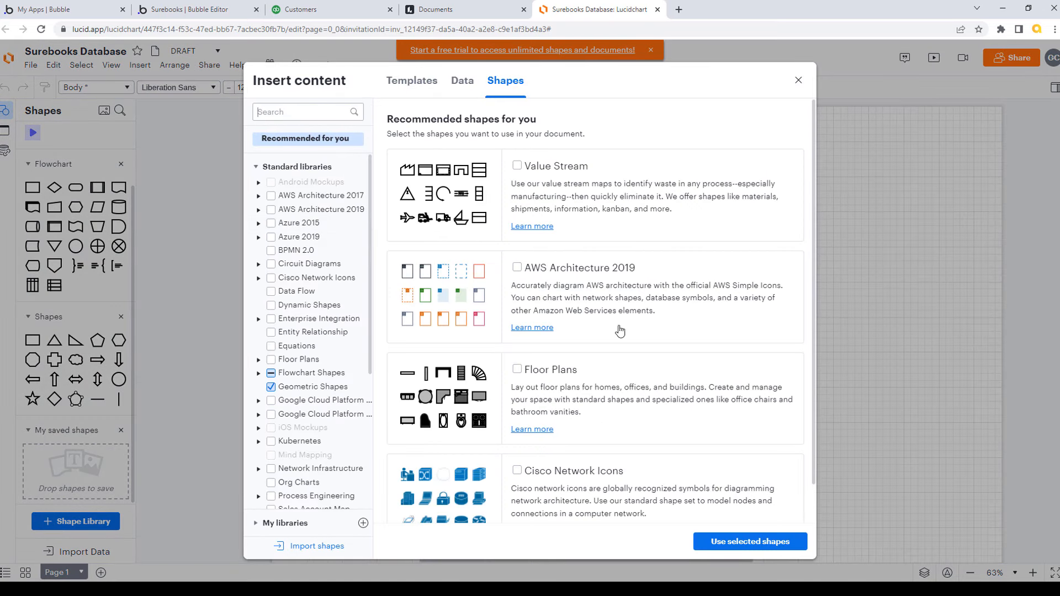
click(271, 332)
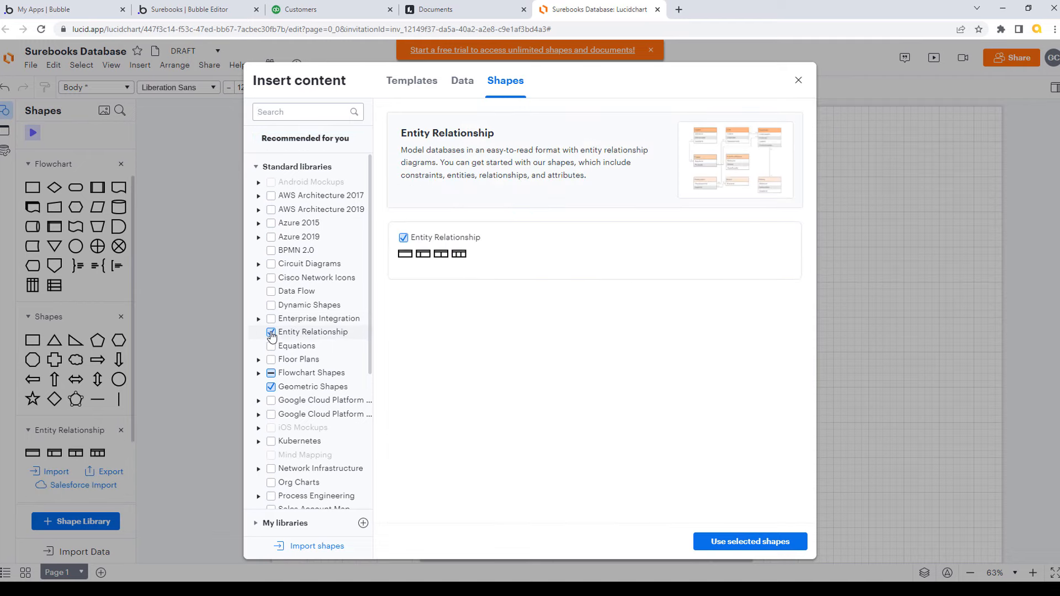
click(750, 541)
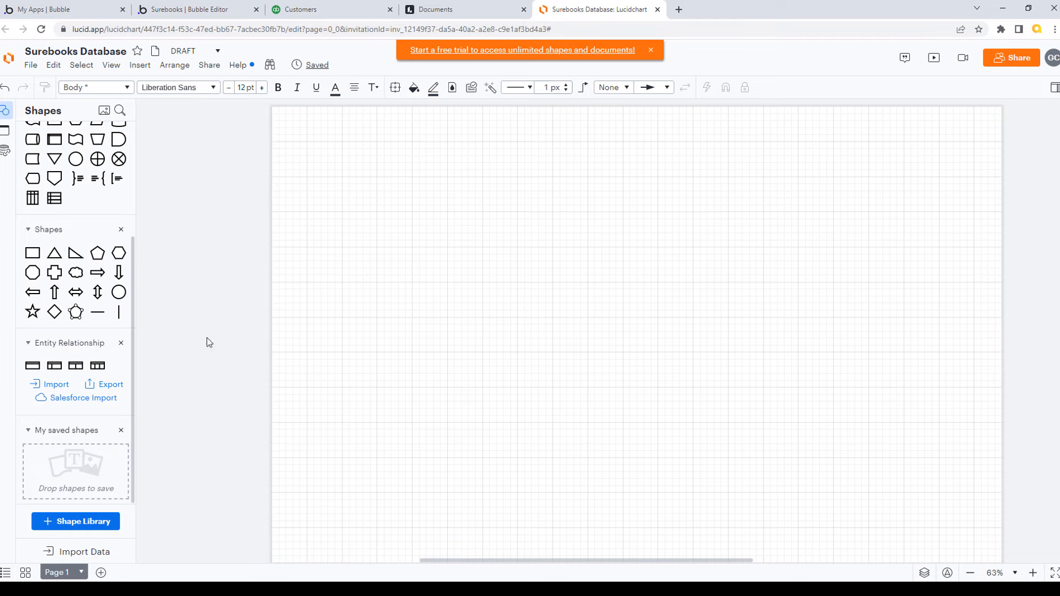
- Place an entity shape with Field and Type columns near the upper edge of the blank page
mouse_move(75, 369)
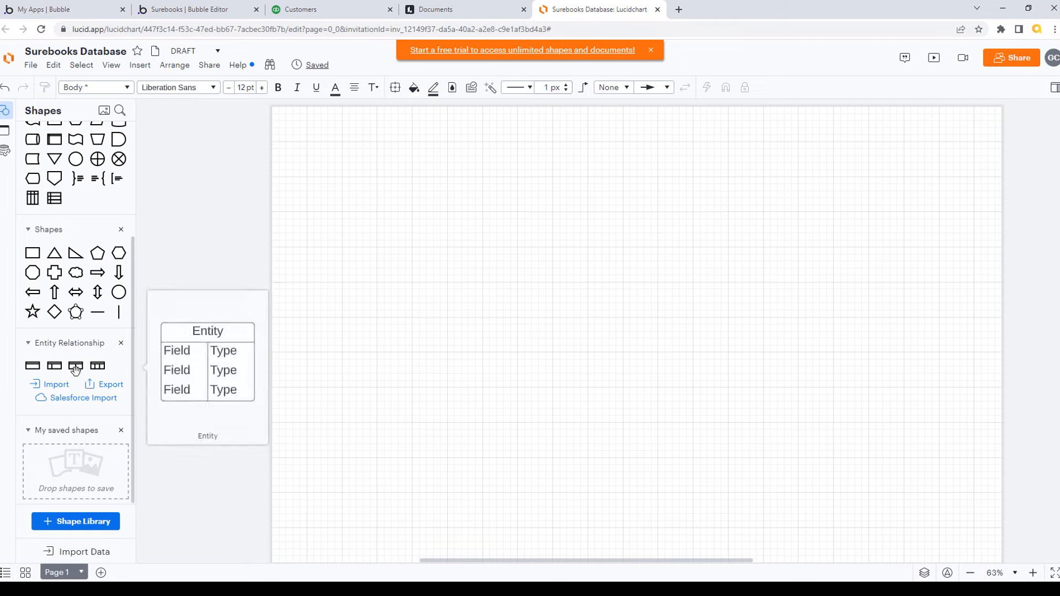
drag(75, 369, 622, 164)
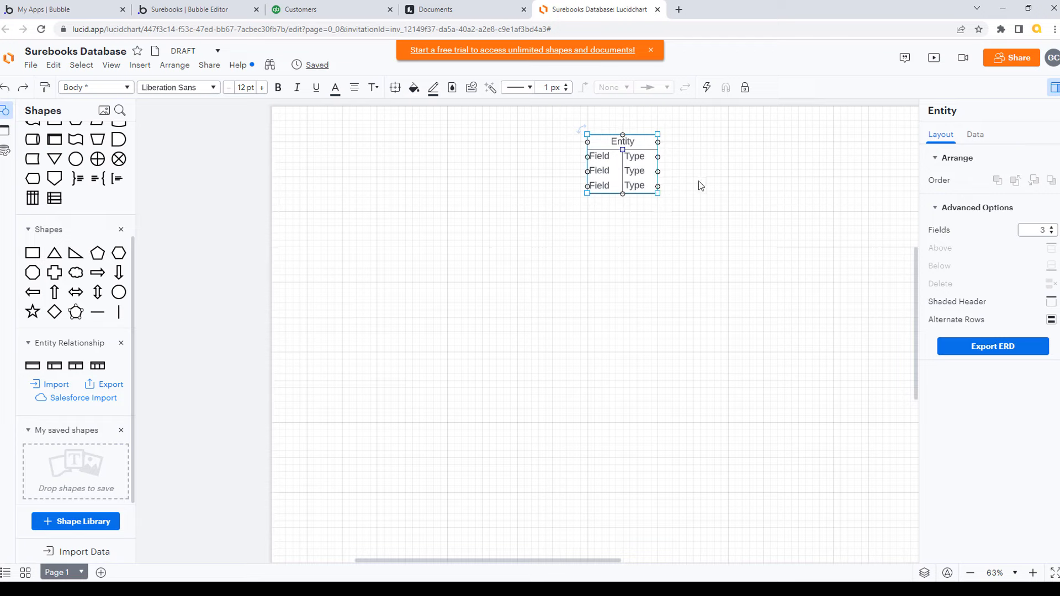
click(342, 8)
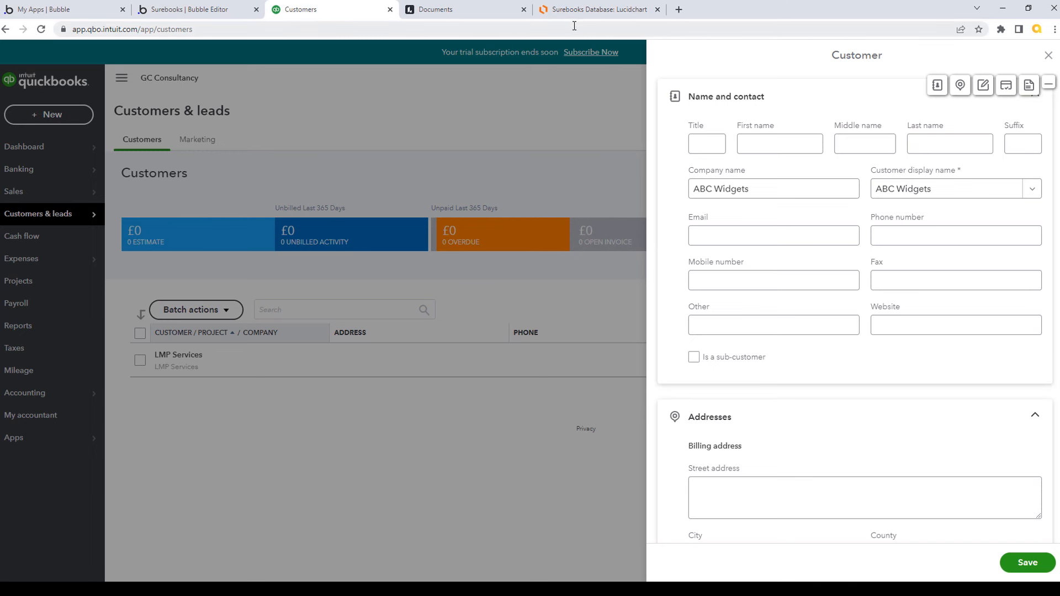
click(602, 9)
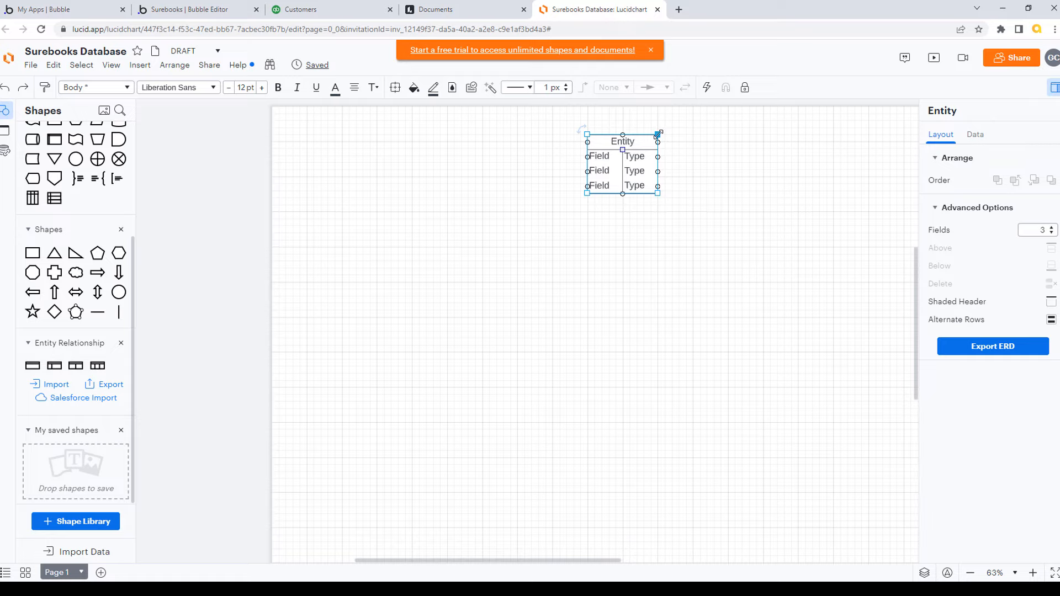
- Widen the entity to about 6 cm, title it SaaSAccount, and shift it slightly left
drag(657, 134, 717, 134)
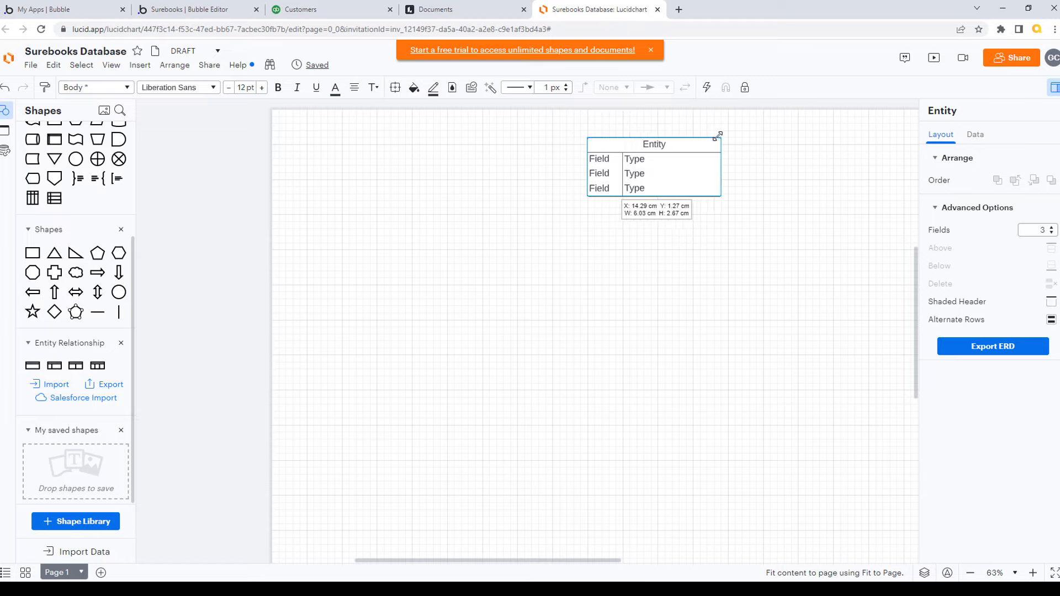
double_click(664, 145)
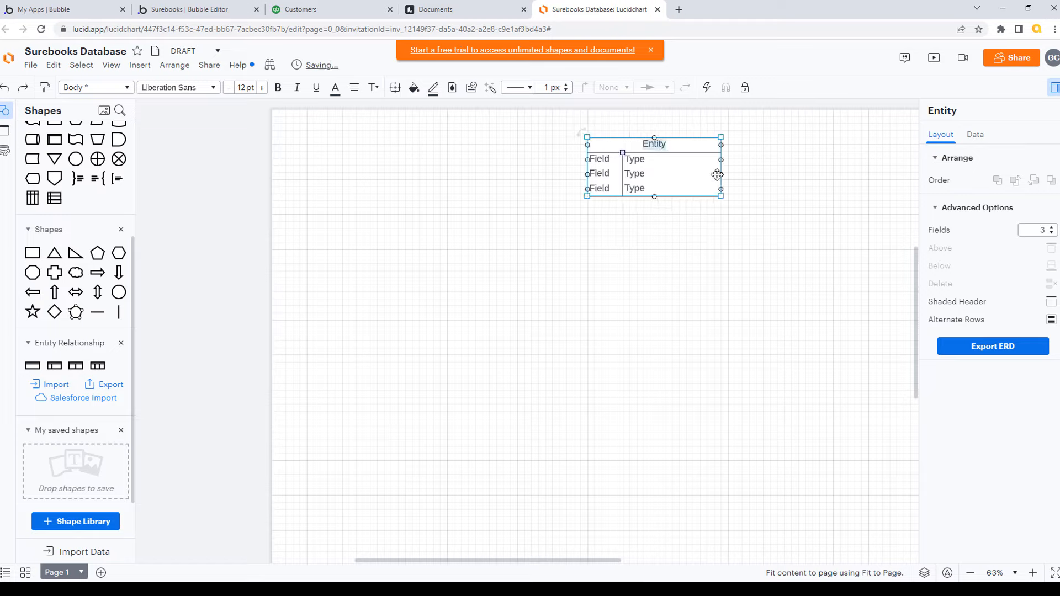
text(SaaSAccount)
click(742, 163)
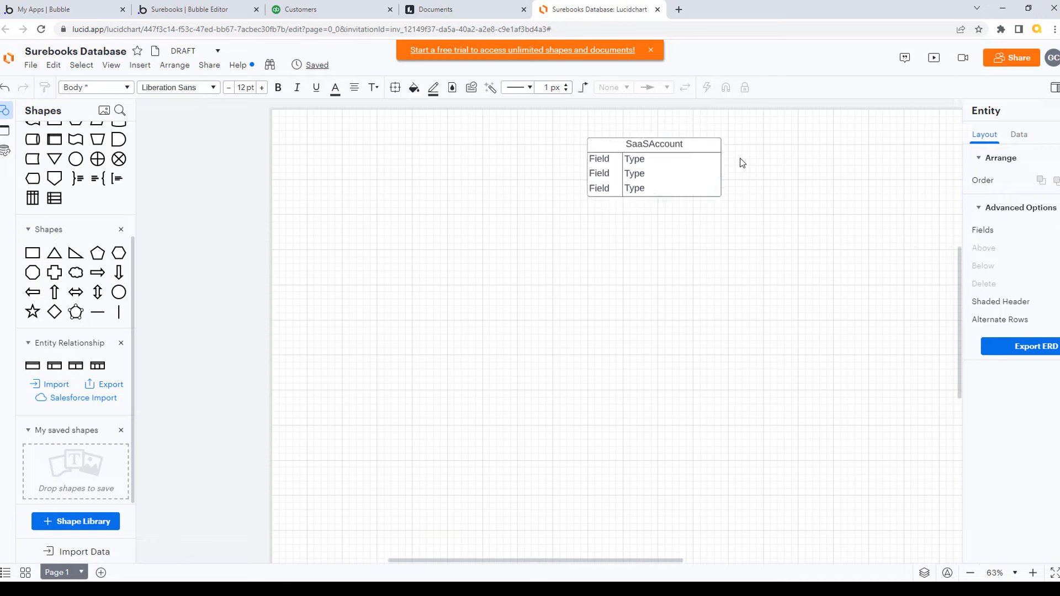
drag(698, 145, 674, 144)
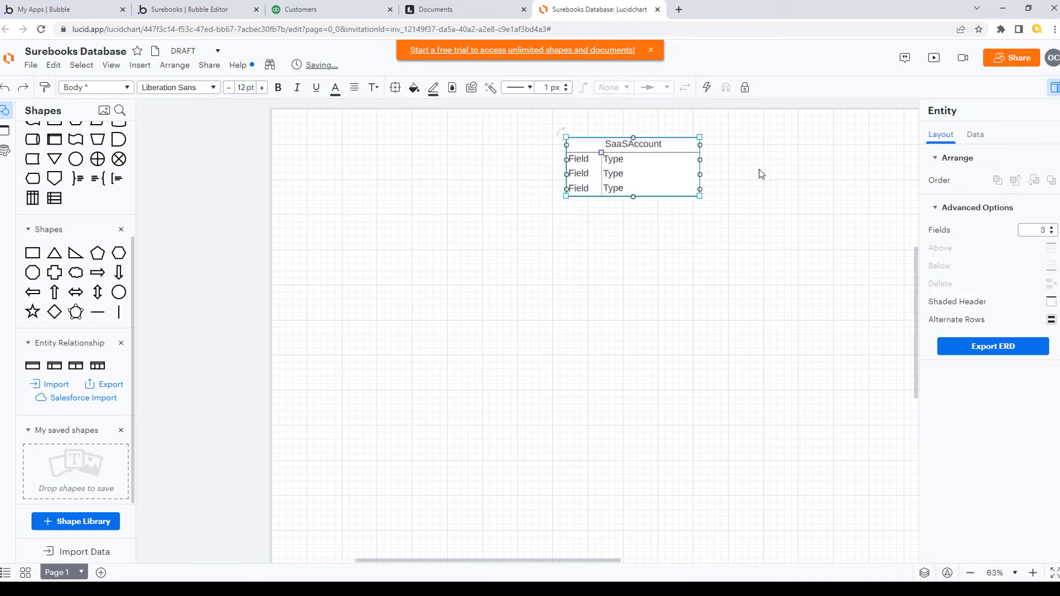
- Place a second entity with Field and Type columns below the SaaSAccount table
mouse_move(75, 369)
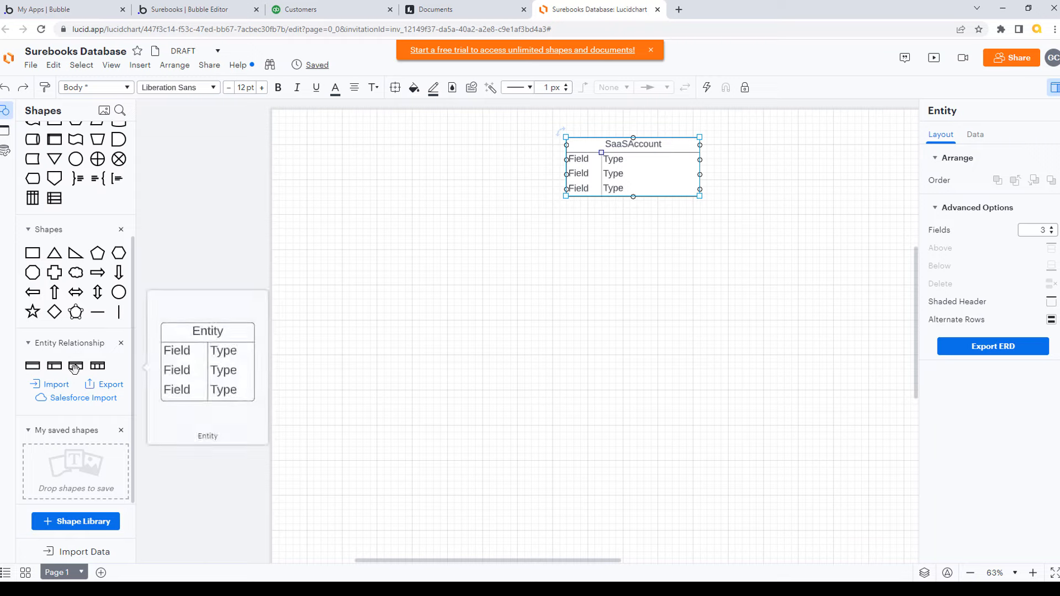
drag(75, 369, 636, 253)
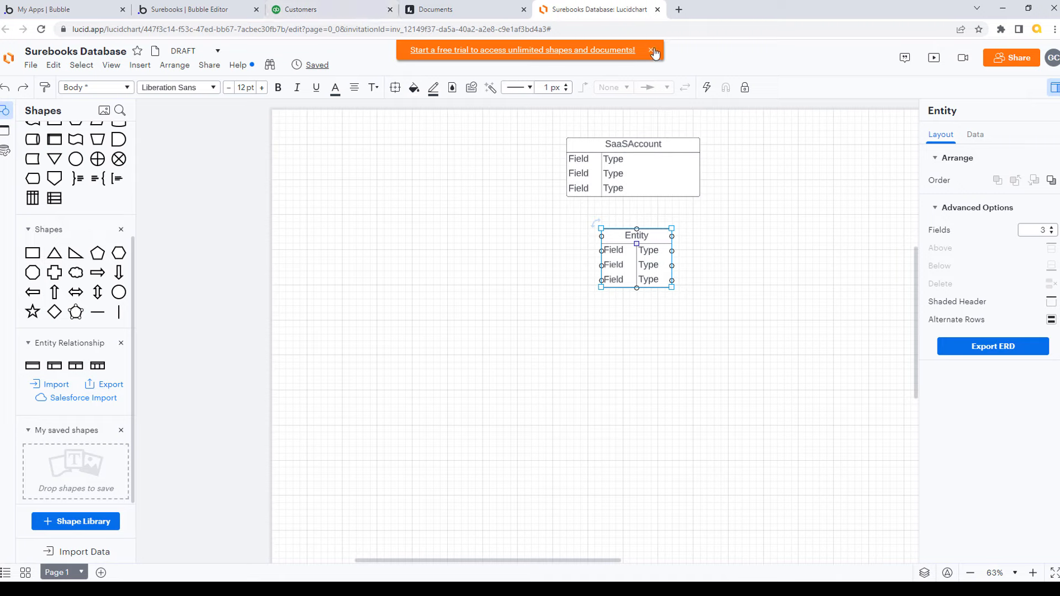
- Switch to QuickBooks and close the ABC Widgets customer form without saving
click(355, 9)
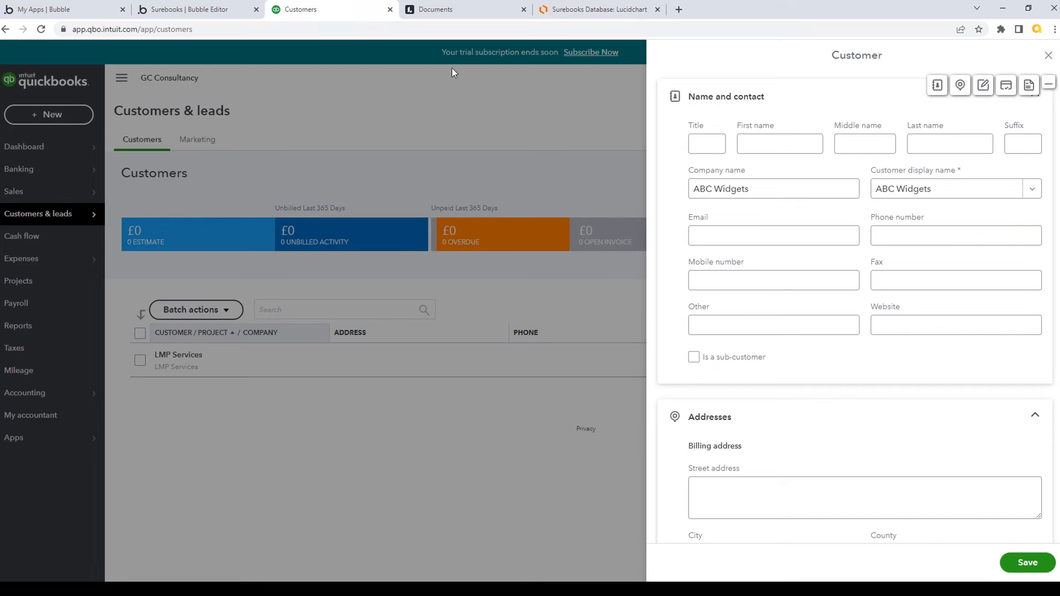
click(1048, 55)
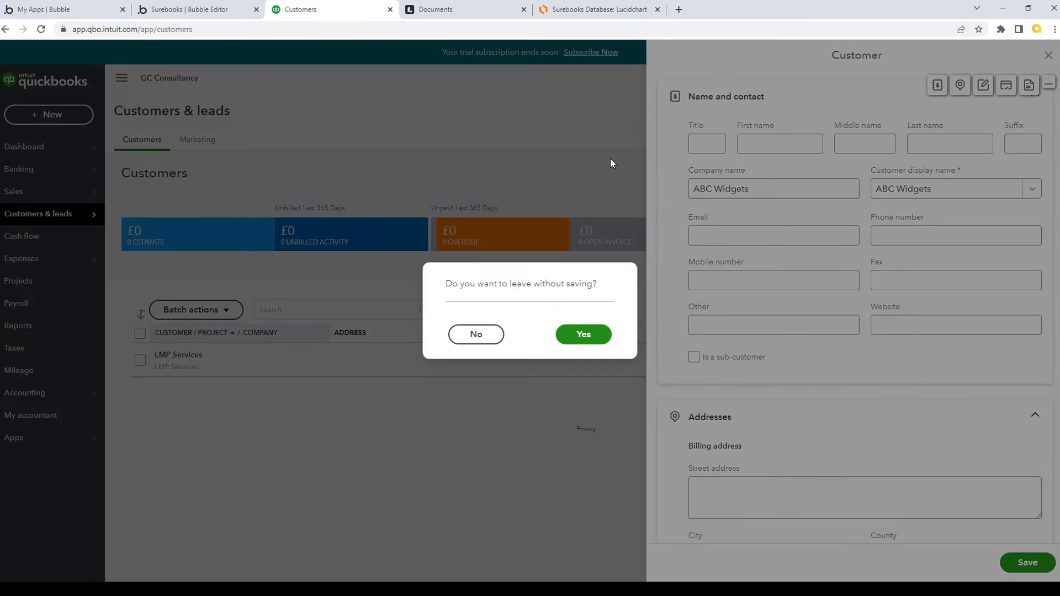
click(595, 347)
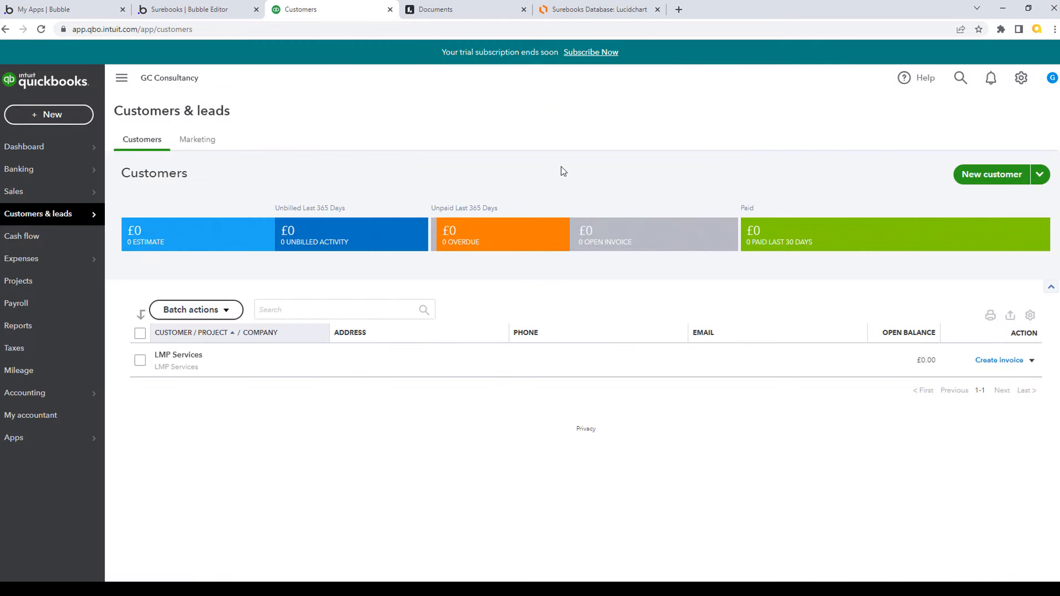
- Review the company and Billing & subscription details in the QuickBooks account settings, and close the settings
click(1020, 77)
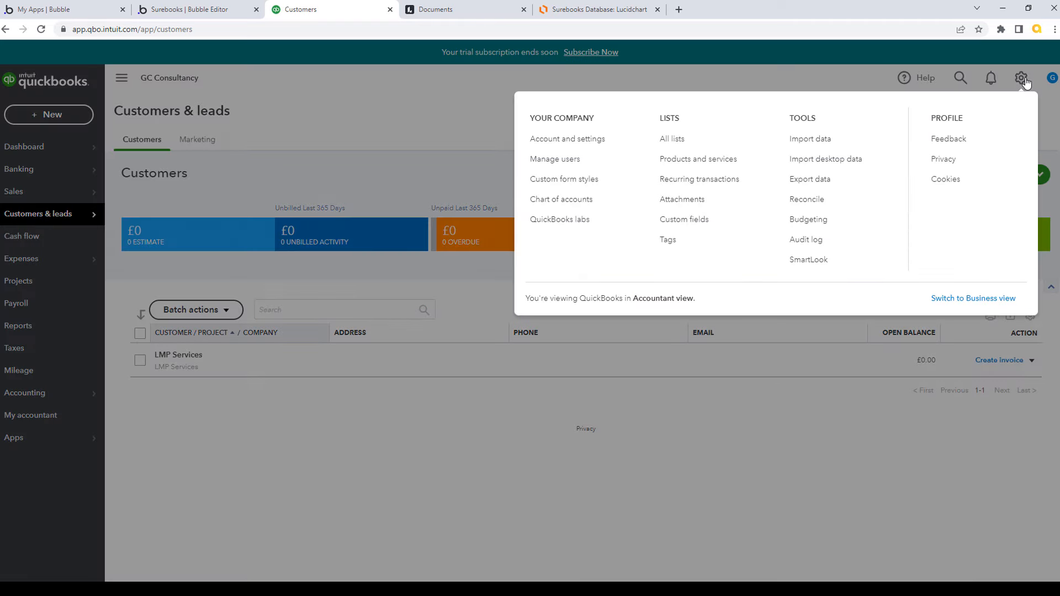
click(575, 140)
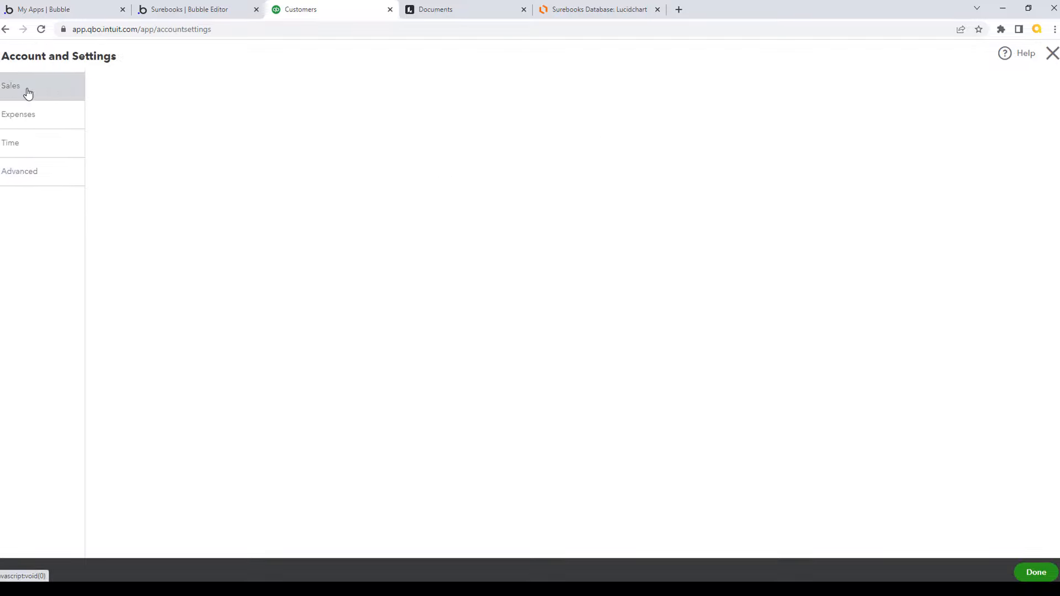
click(17, 172)
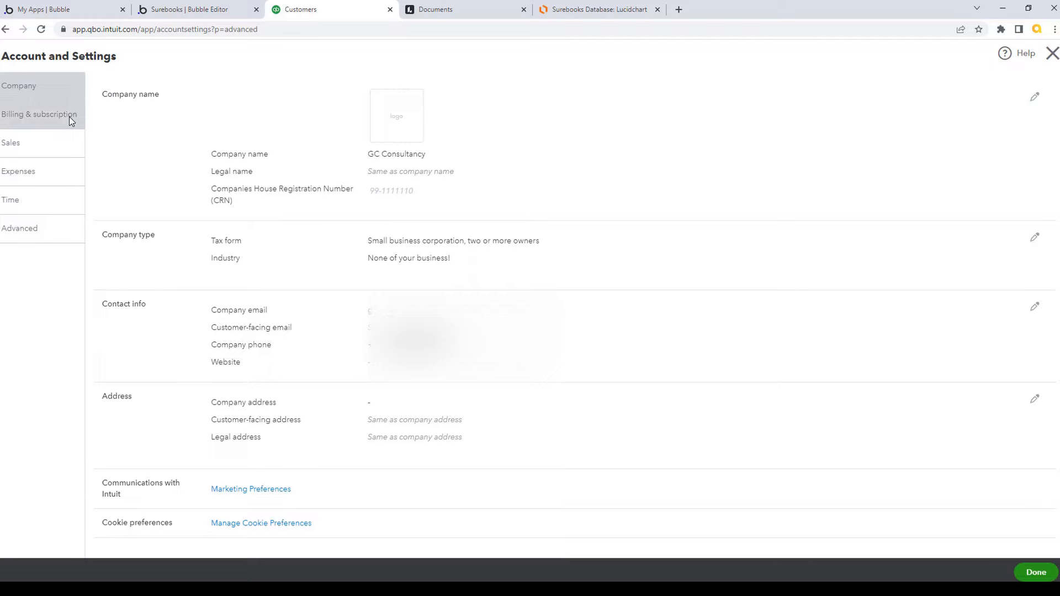
click(70, 121)
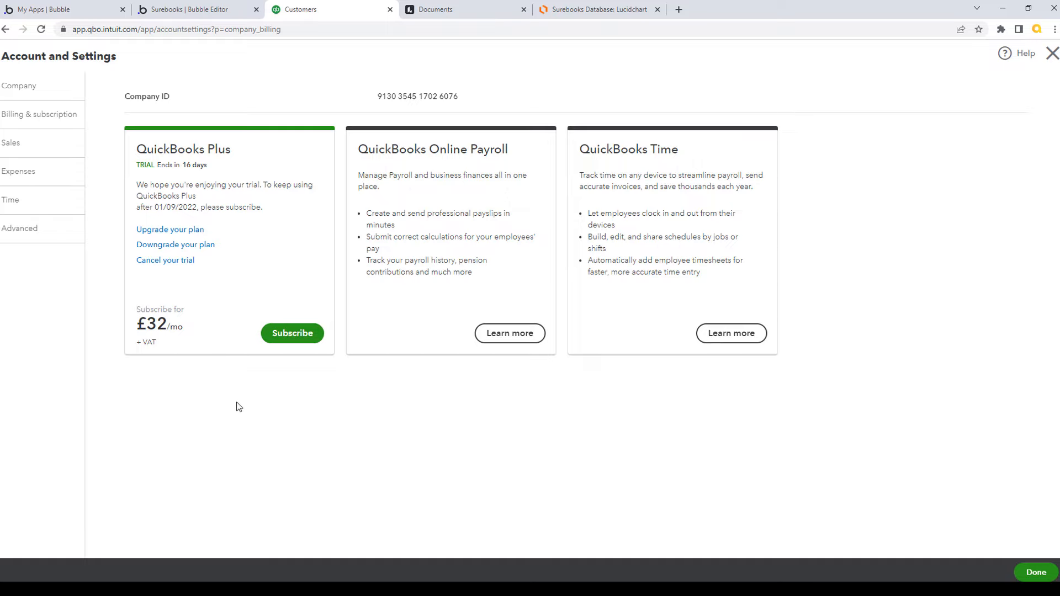
click(1053, 55)
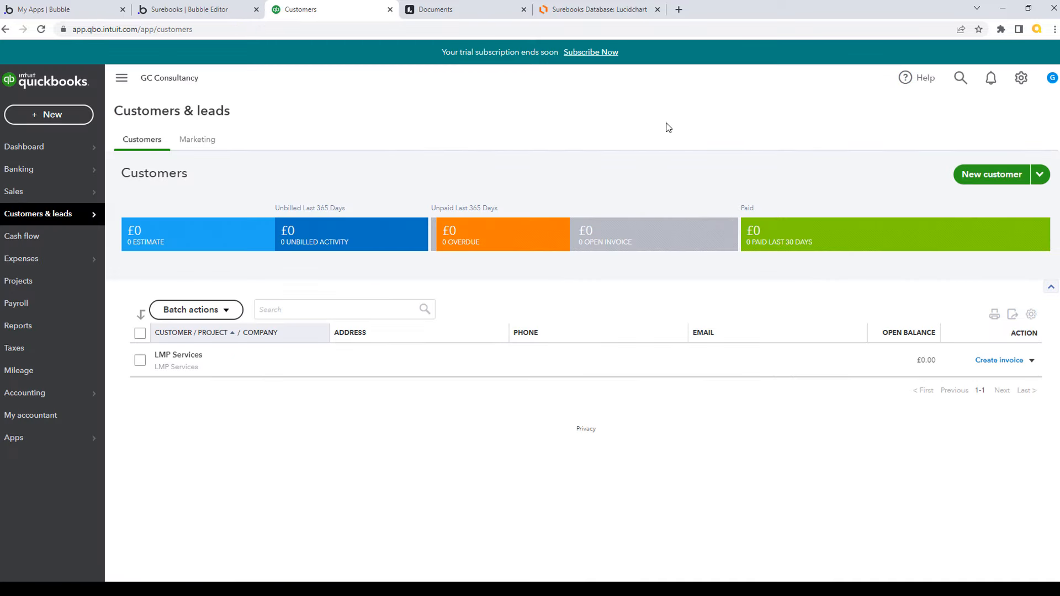
- Return to the Lucidchart diagram, nudge the lower entity down slightly, and title it Company
click(609, 11)
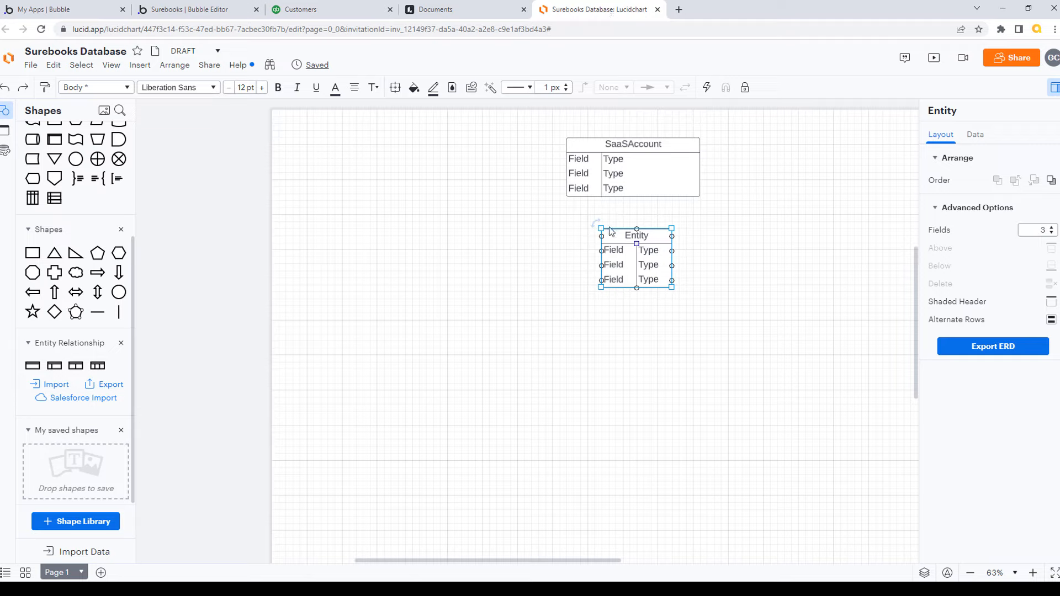
mouse_move(617, 241)
mouse_down()
mouse_move(582, 238)
mouse_move(621, 246)
mouse_up()
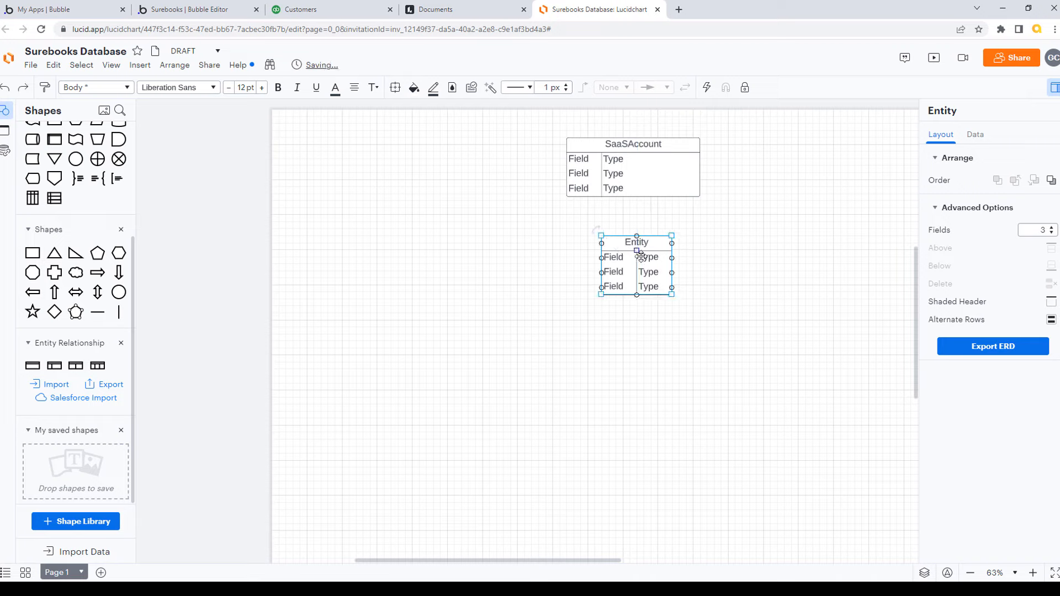
text(Company)
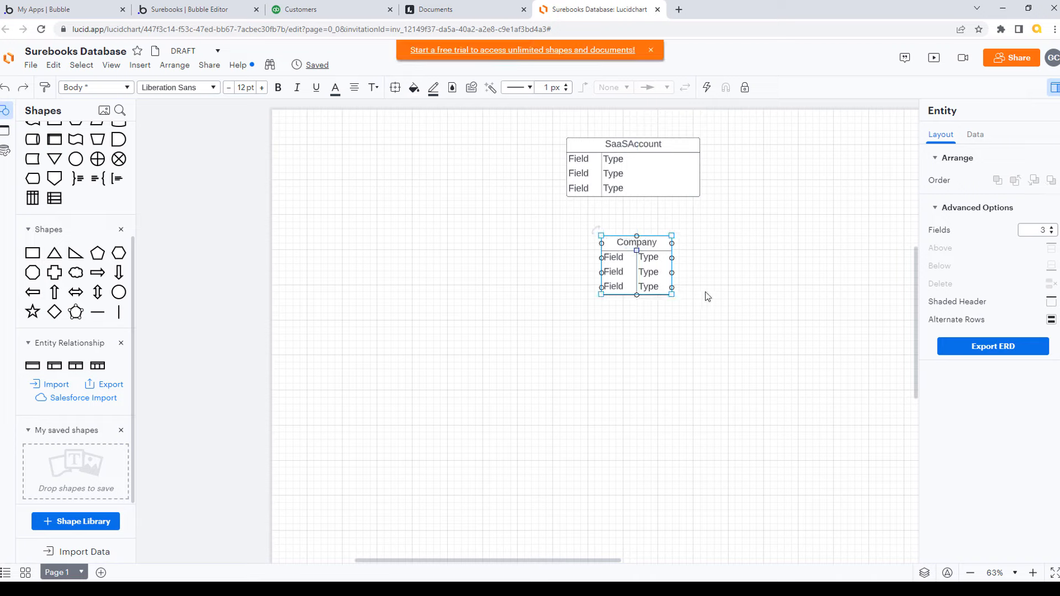
click(709, 297)
- Widen the Company table, enlarge the field columns of both tables, and centre Company beneath SaaSAccount
drag(671, 237, 707, 236)
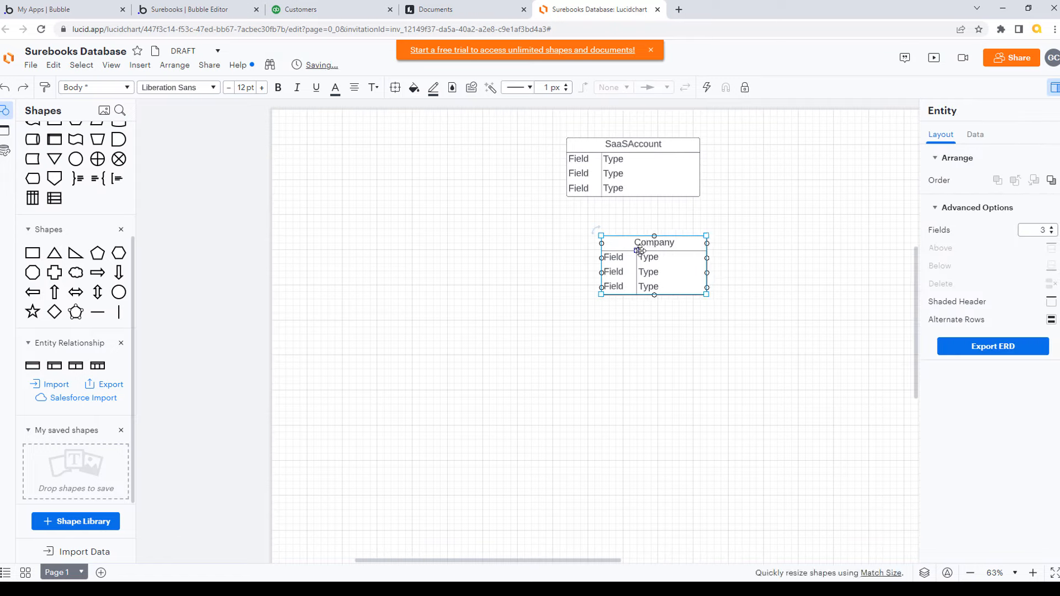
drag(636, 251, 655, 253)
drag(604, 159, 658, 159)
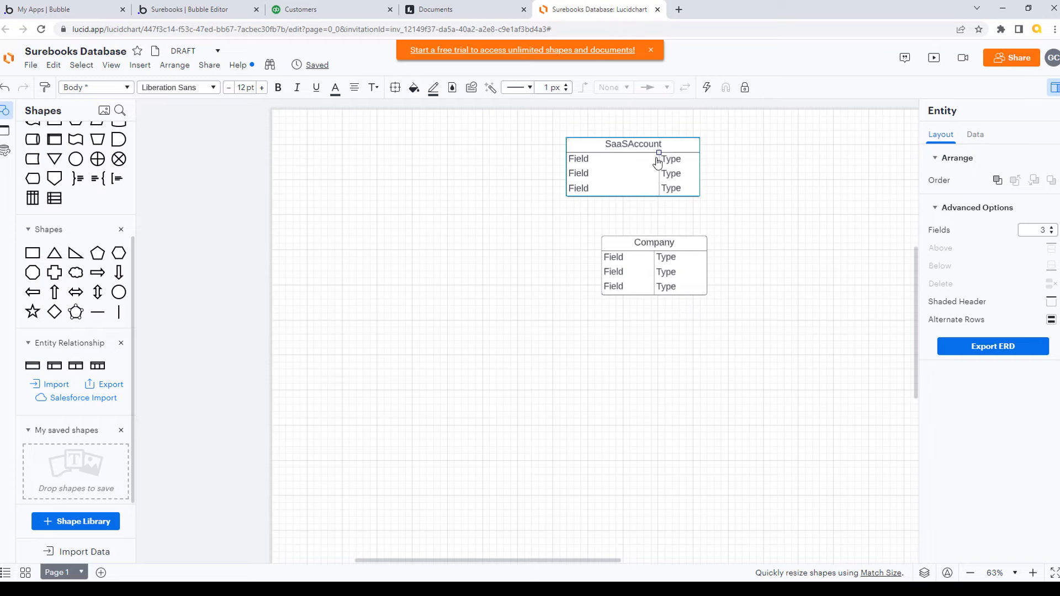
drag(668, 242, 656, 244)
- Name the Company table's first field SaaSAccount, widen the table to fit, and recentre it beneath the SaaSAccount table
drag(592, 260, 593, 259)
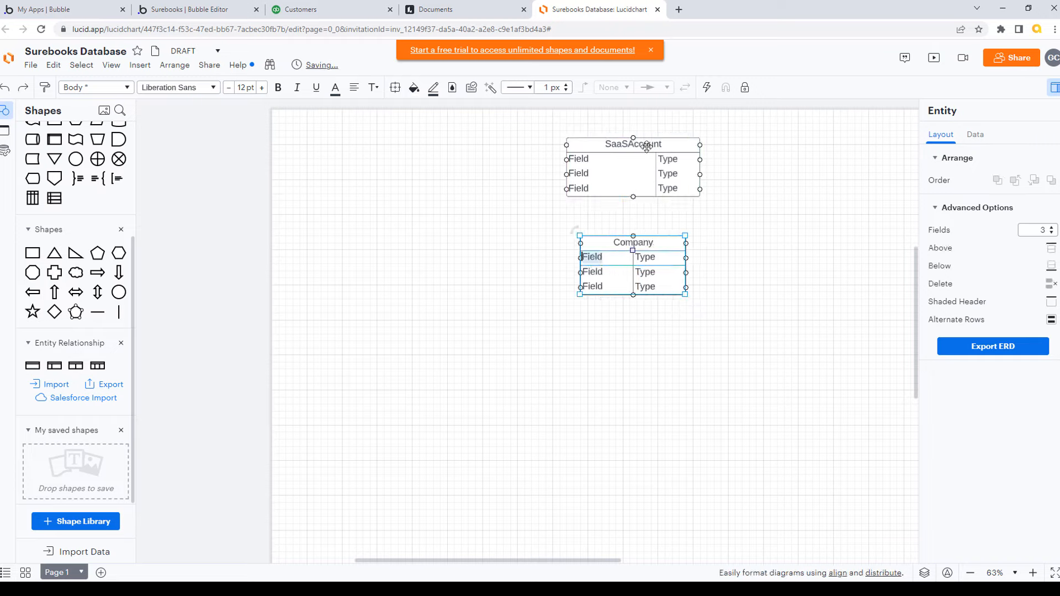
text(SaaSAccount)
drag(633, 252, 707, 235)
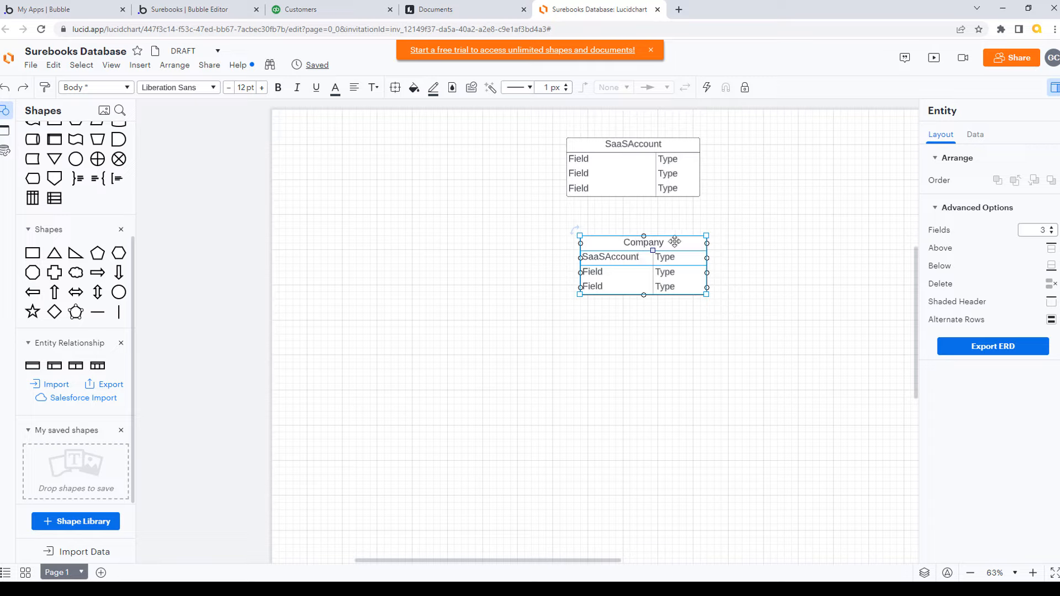
drag(674, 242, 661, 238)
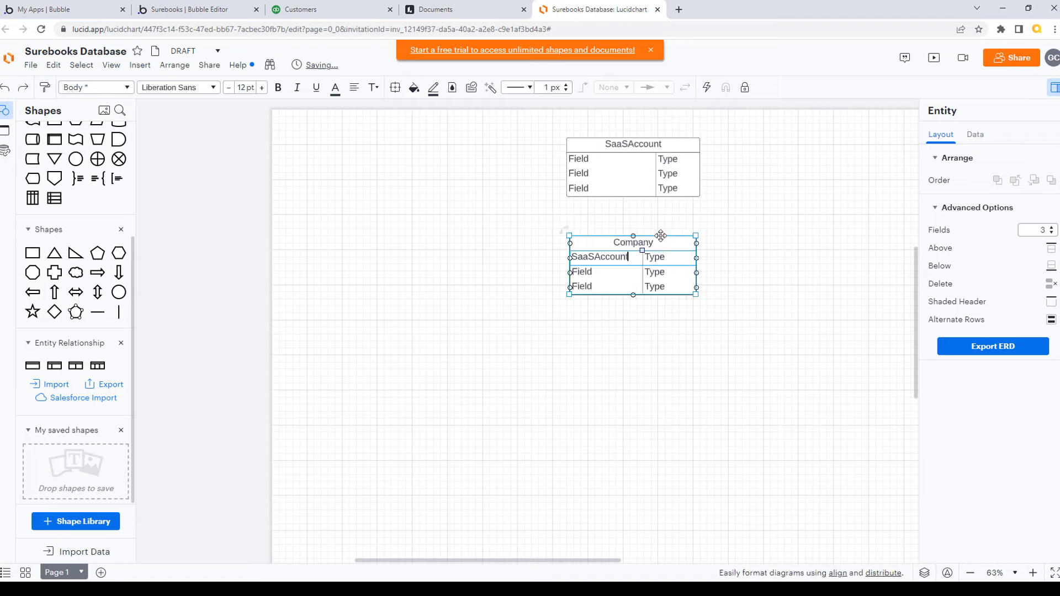
- Set the SaaSAccount table's first field to Name with type Text
double_click(580, 160)
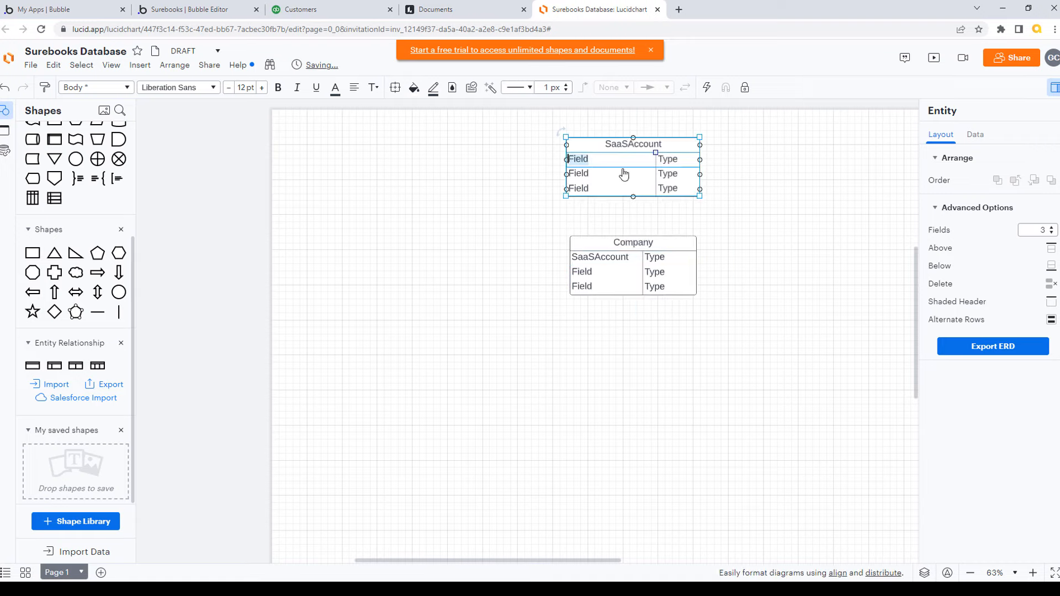
text(Name)
double_click(680, 160)
text(Text)
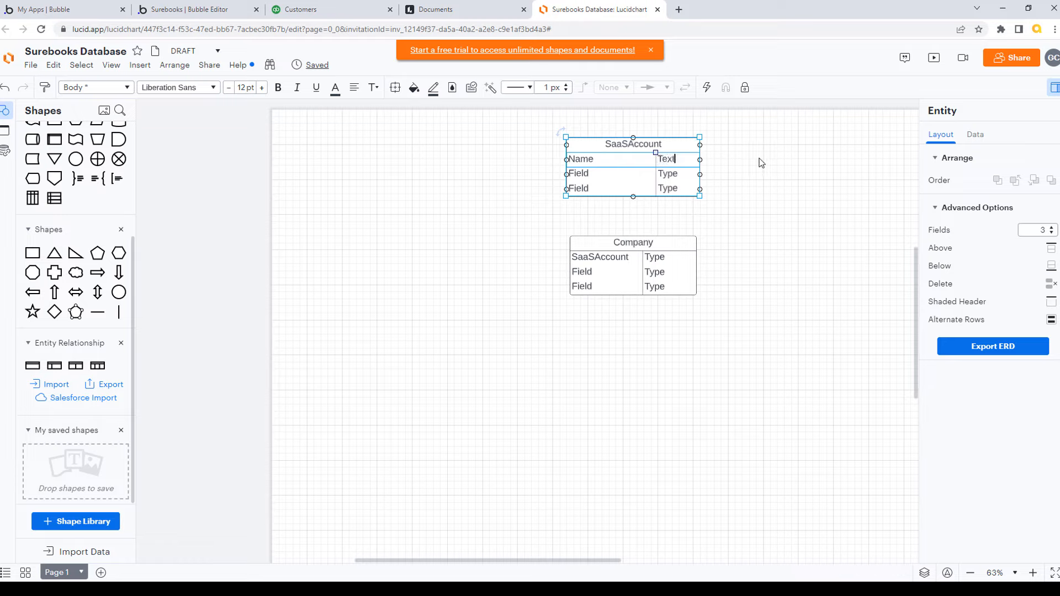
click(733, 178)
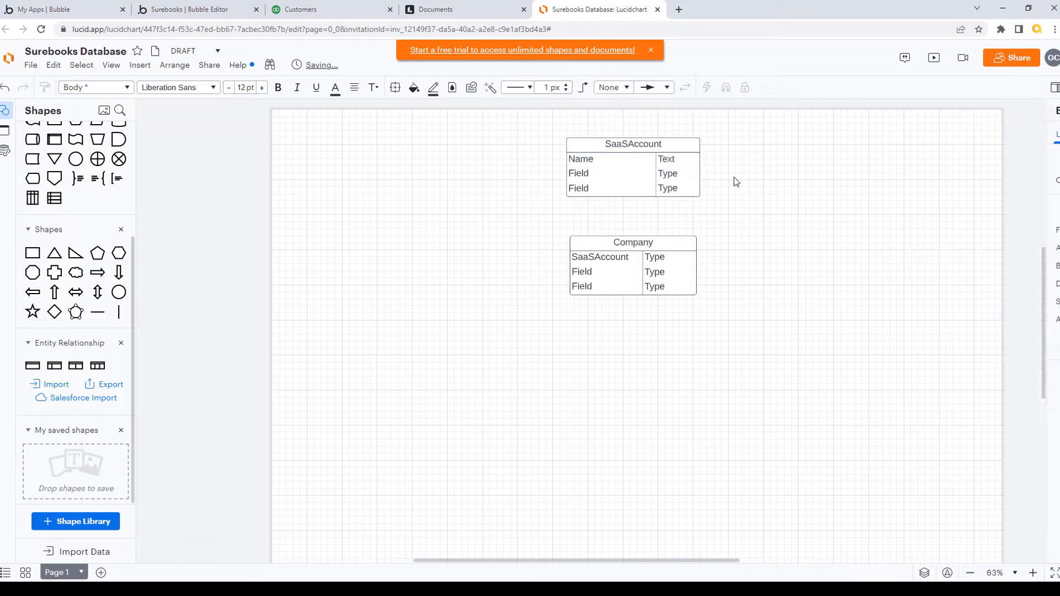
- Draw a one-to-many relationship line from the left side of the SaaSAccount table's header to the Company table's SaaSAccount field
click(603, 257)
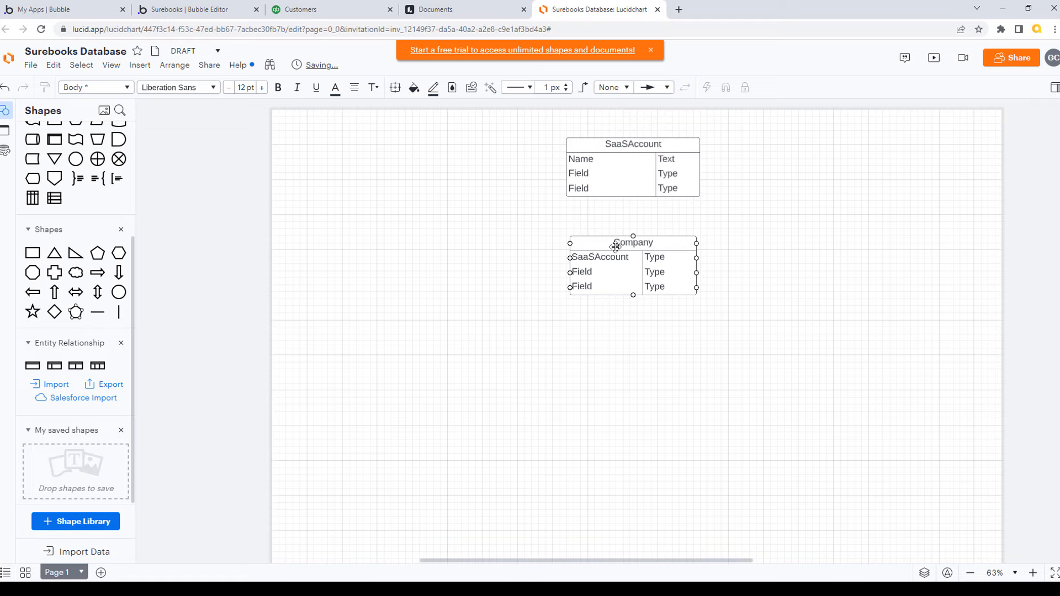
click(600, 257)
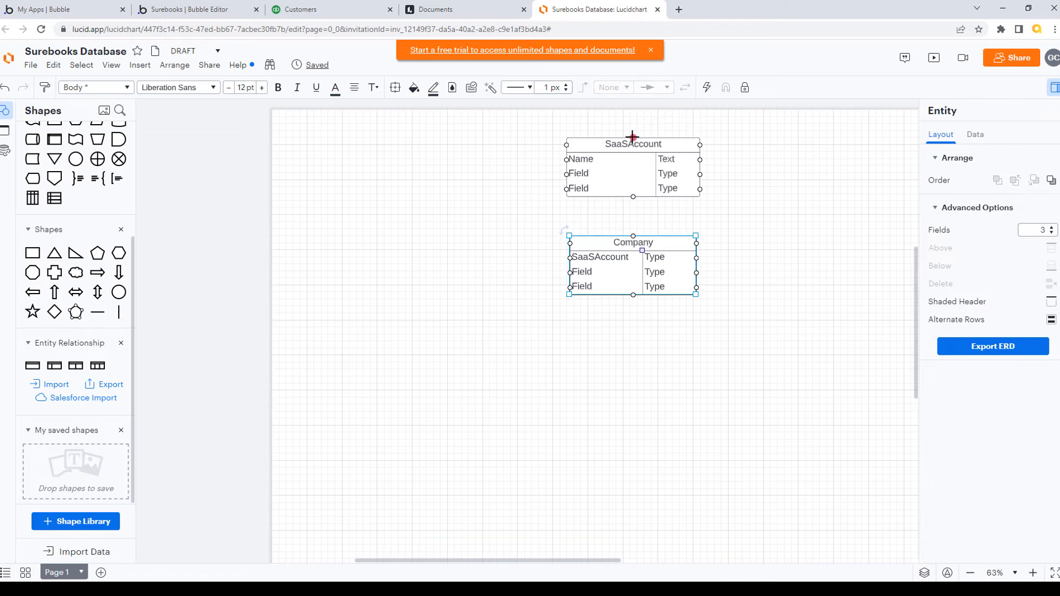
drag(633, 138, 542, 139)
mouse_move(521, 190)
mouse_down()
mouse_move(532, 272)
mouse_move(569, 273)
mouse_up()
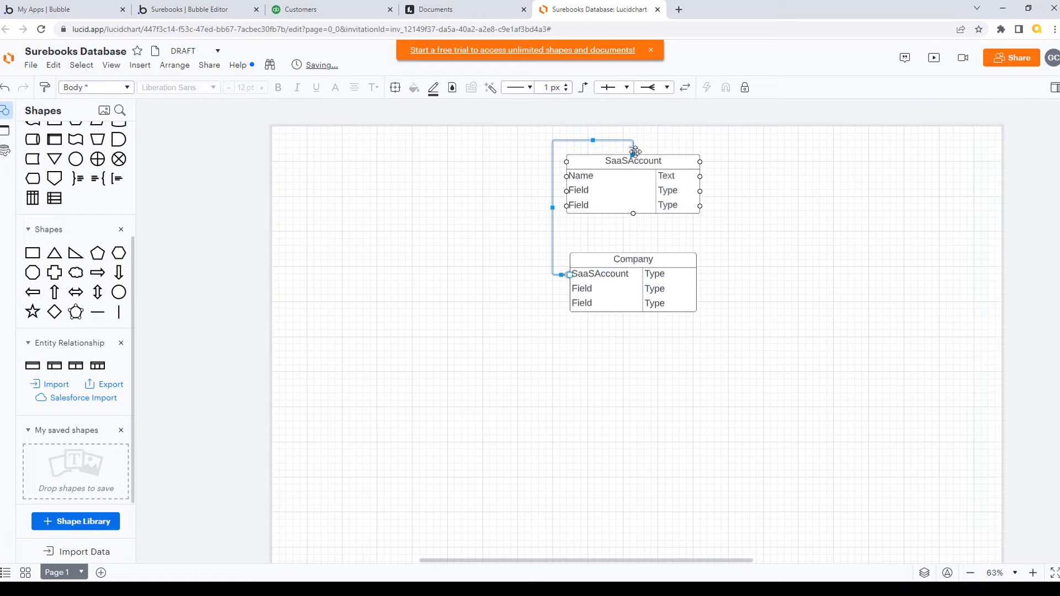
drag(633, 154, 563, 161)
click(803, 222)
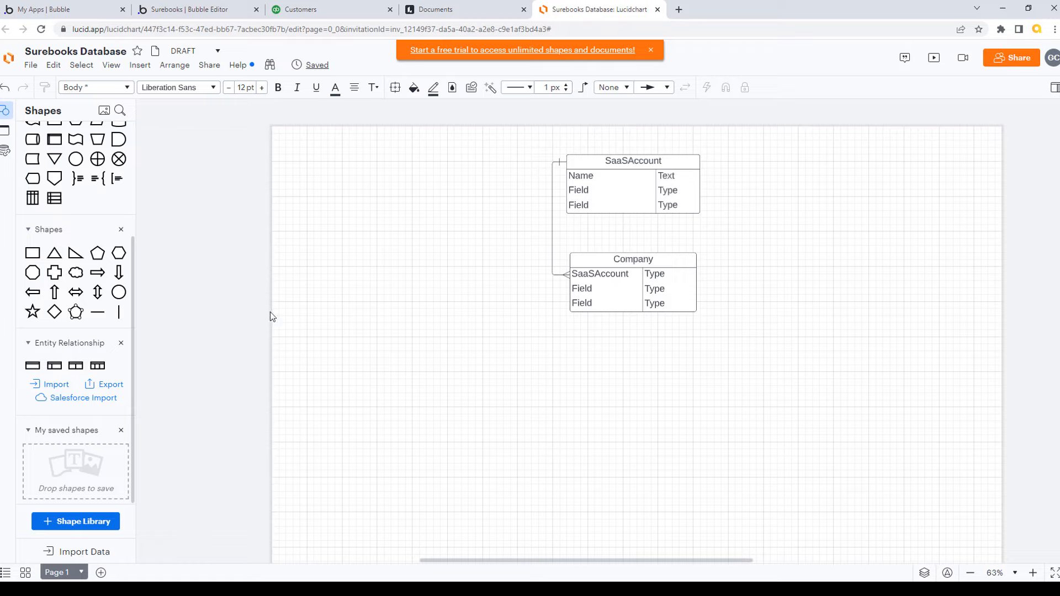
- Set the SaaSAccount table's second field to ExpiryDate with type Date
click(578, 185)
double_click(578, 189)
click(581, 190)
drag(591, 190, 569, 191)
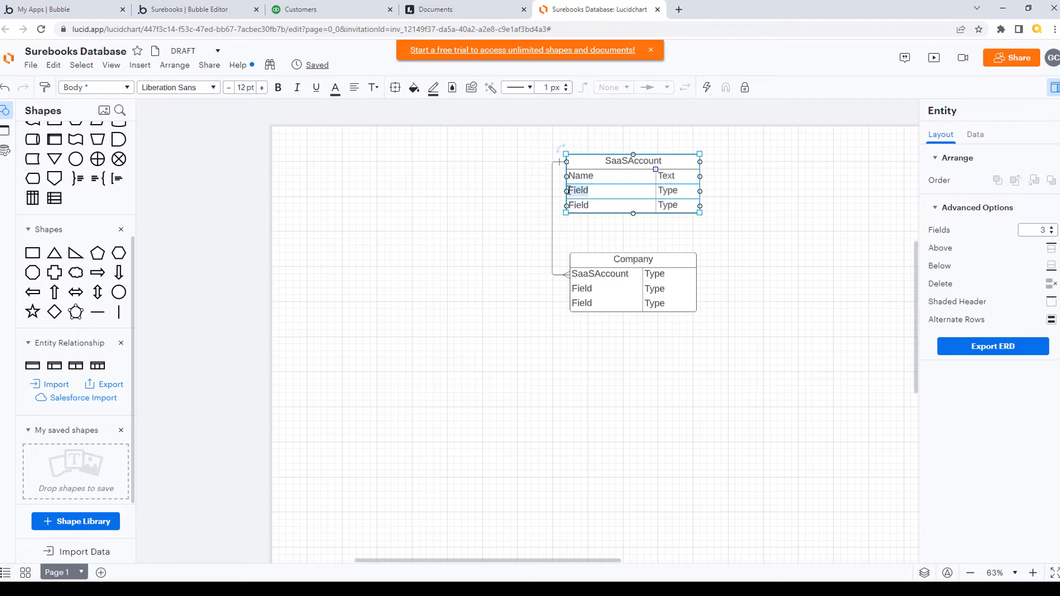
text(ExpiryDate)
double_click(676, 191)
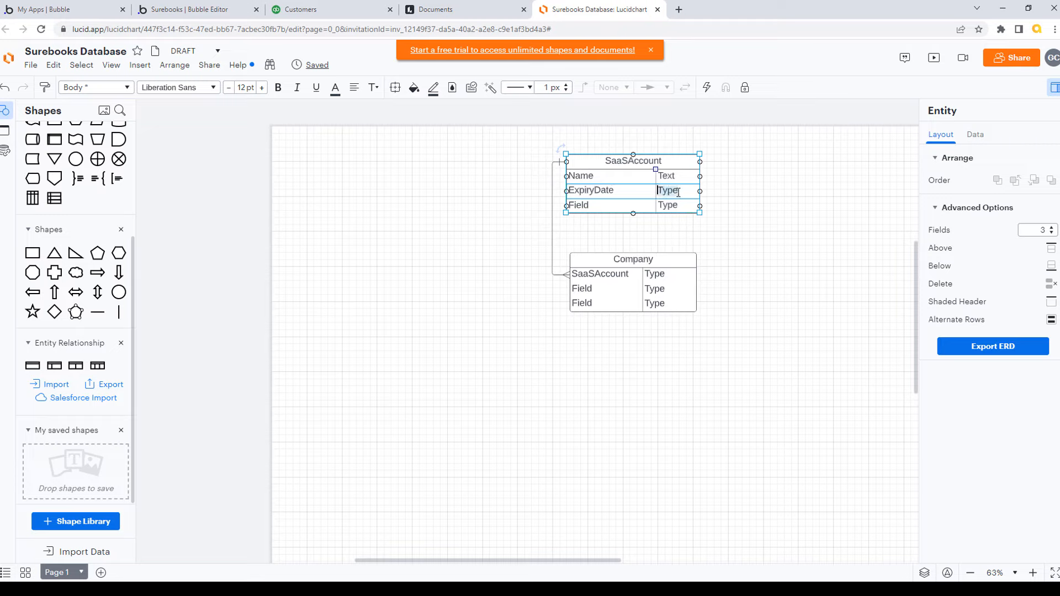
text(Date)
- Set the SaaSAccount table's third field to MaxCompany with type Number
drag(587, 206, 586, 206)
double_click(587, 206)
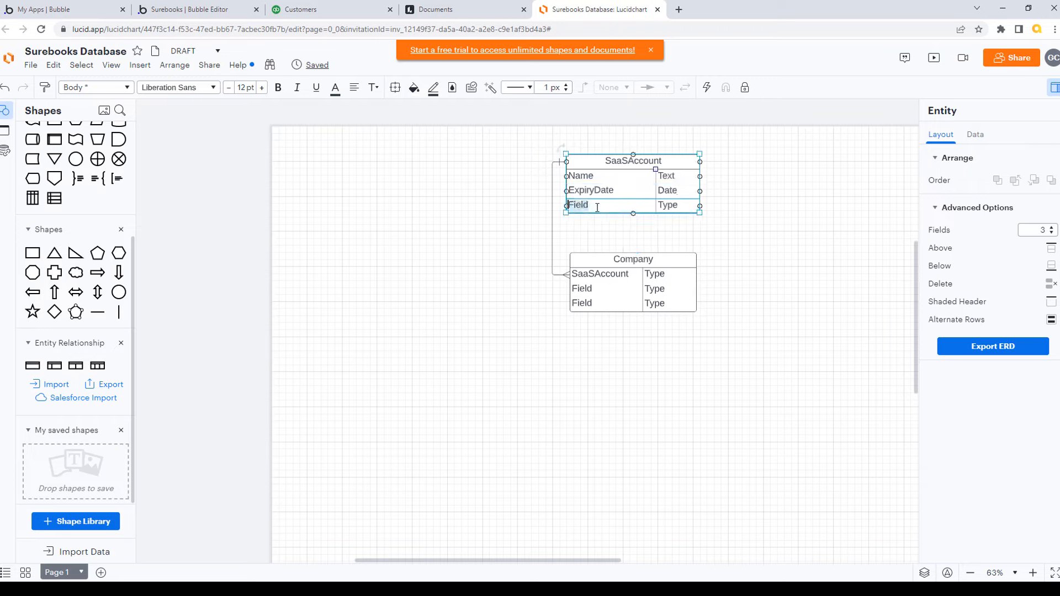
text(MaxCompany)
double_click(666, 207)
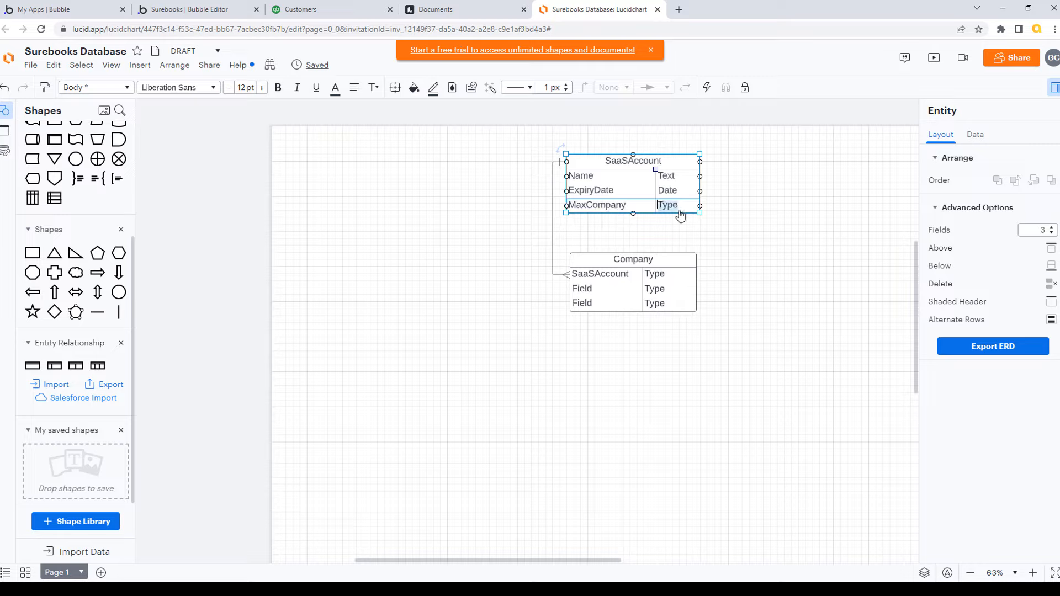
text(Number)
- Increase the SaaSAccount table to five fields and set the fourth to MaxUsers with type Number
click(1052, 228)
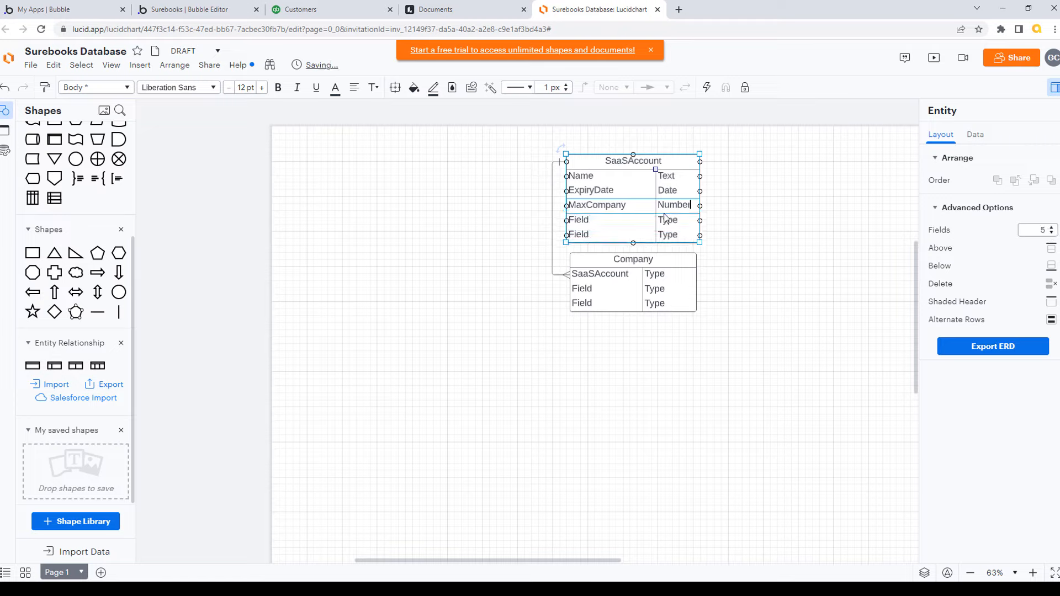
double_click(588, 223)
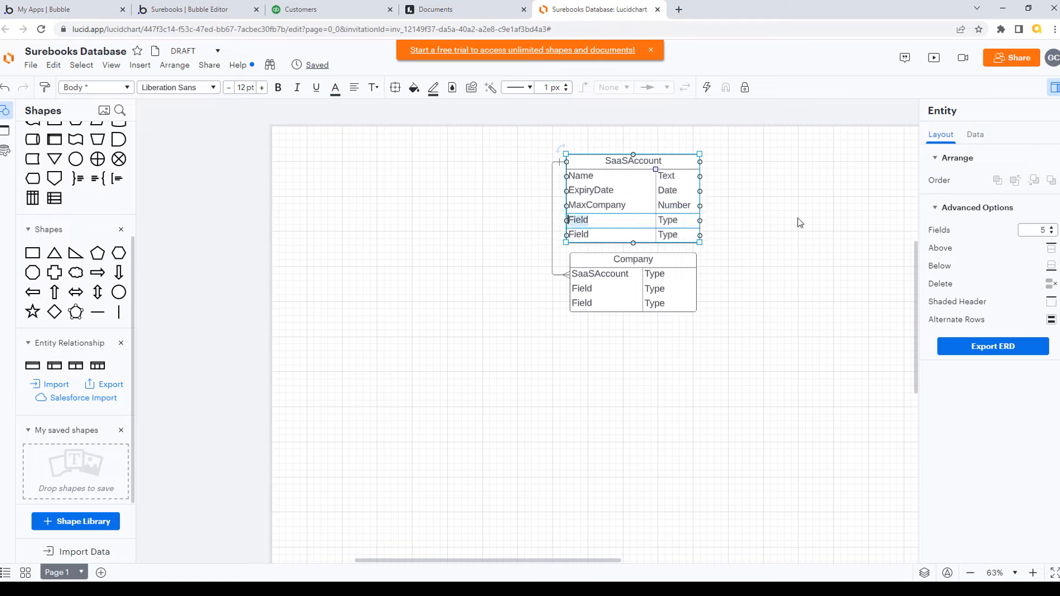
text(MaxUsers)
key(Tab)
text(Number)
key(Tab)
text(ExpiryDate)
key(Tab)
text(Data)
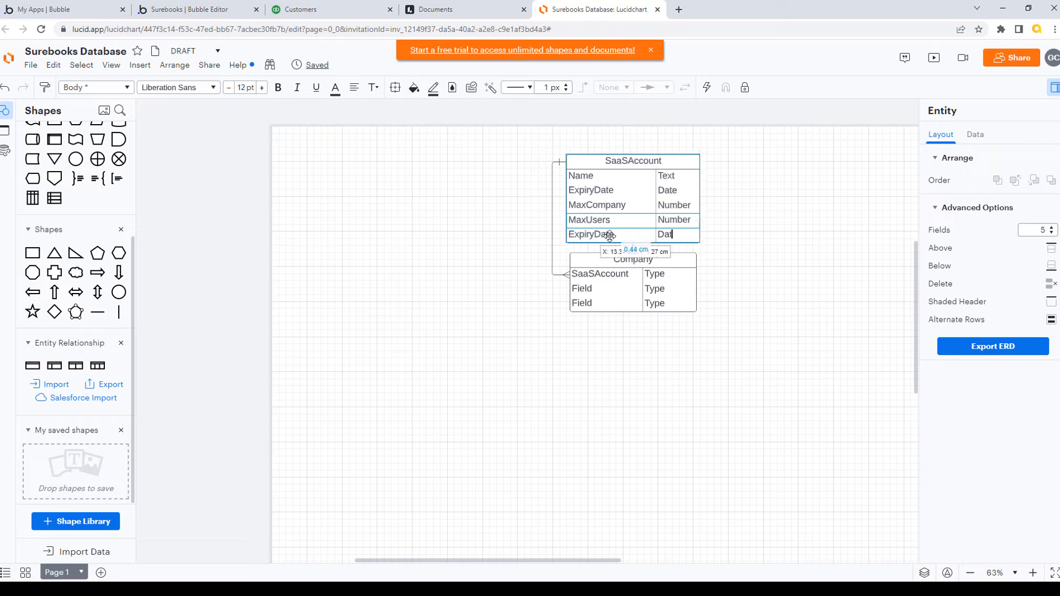
- Clear the fifth field's name in the SaaSAccount table and reduce the table to four fields
double_click(613, 237)
drag(614, 235, 560, 232)
key(BackSpace)
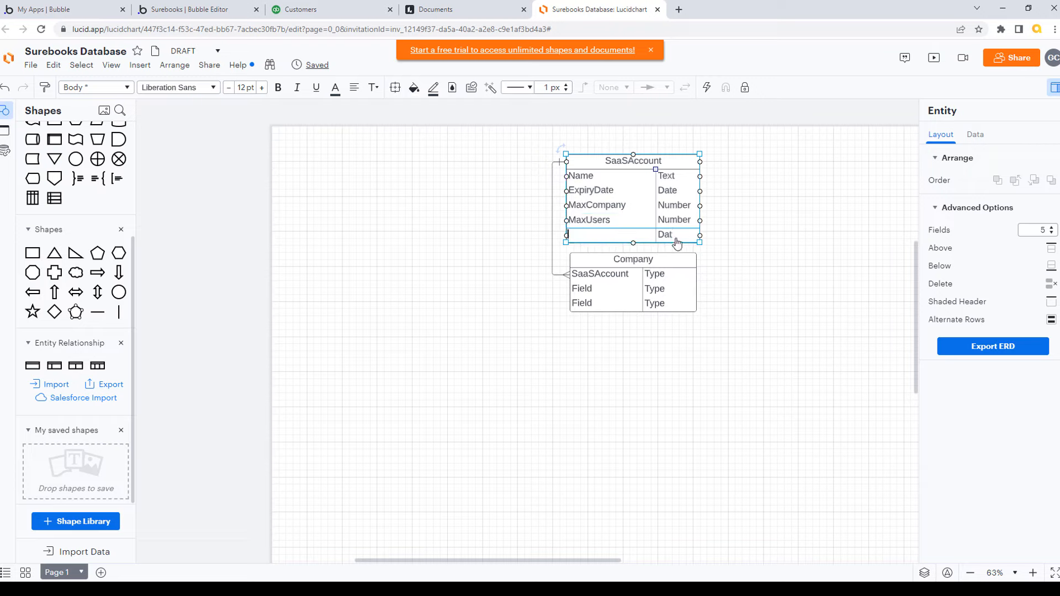
click(1052, 232)
click(846, 227)
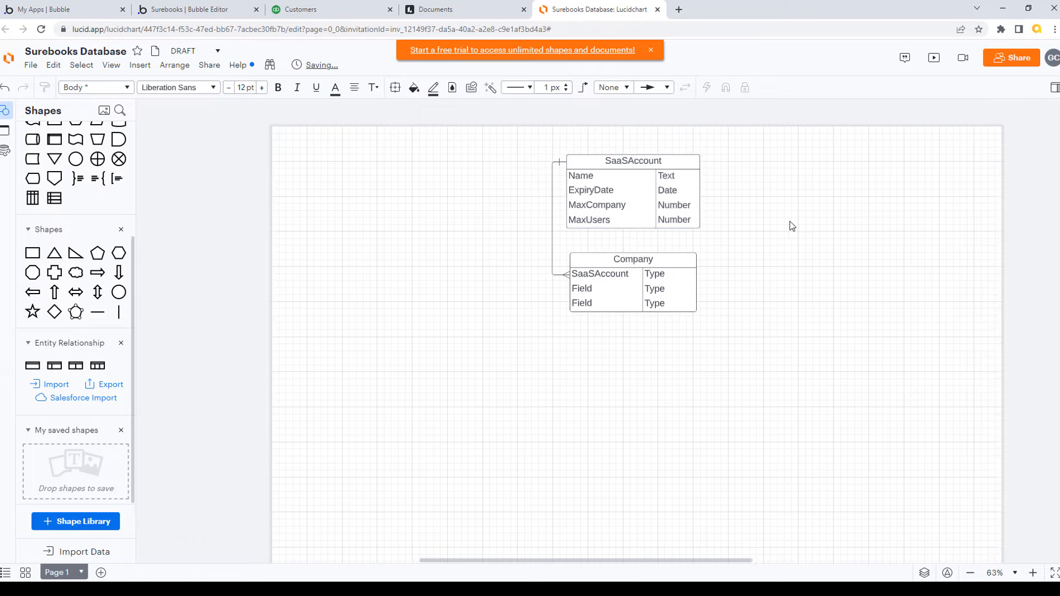
- Set the Company table's second field to Name with type Text
click(597, 283)
double_click(582, 288)
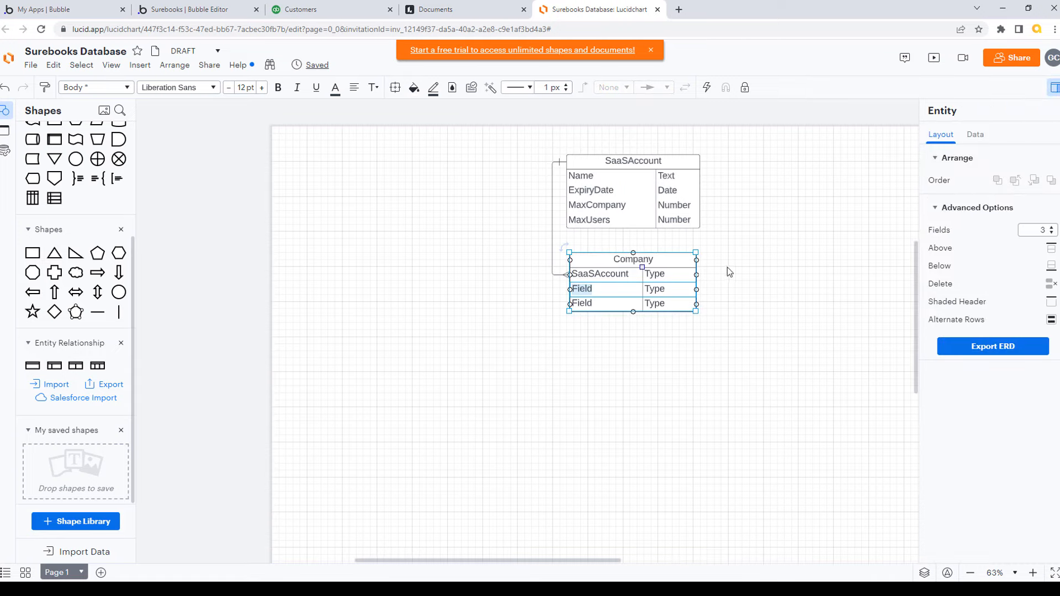
text(Name)
key(Tab)
text(Text)
- Set the type of Company's SaaSAccount field to SaaSAccount and widen the Company table to fit it
click(663, 271)
click(665, 272)
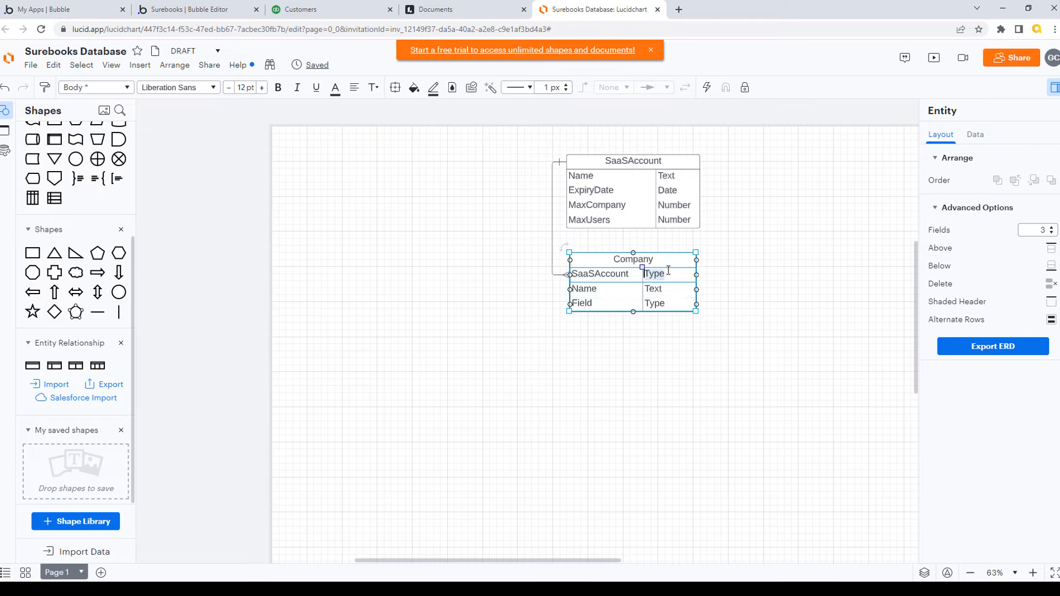
text(A)
text(aaSAccount)
mouse_move(696, 259)
mouse_down()
mouse_move(713, 259)
mouse_move(679, 260)
mouse_up()
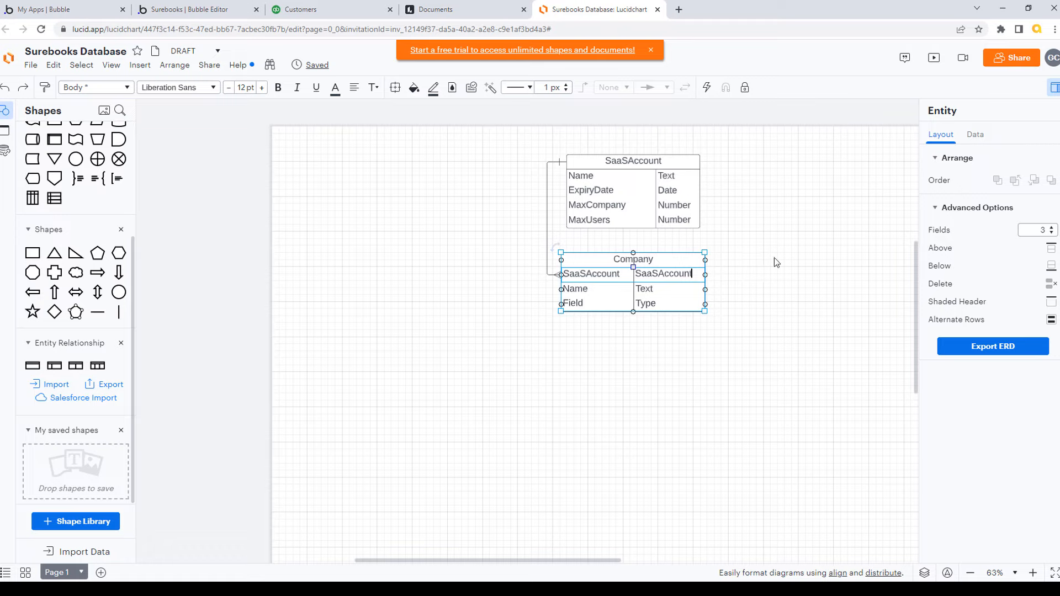
drag(580, 303, 583, 311)
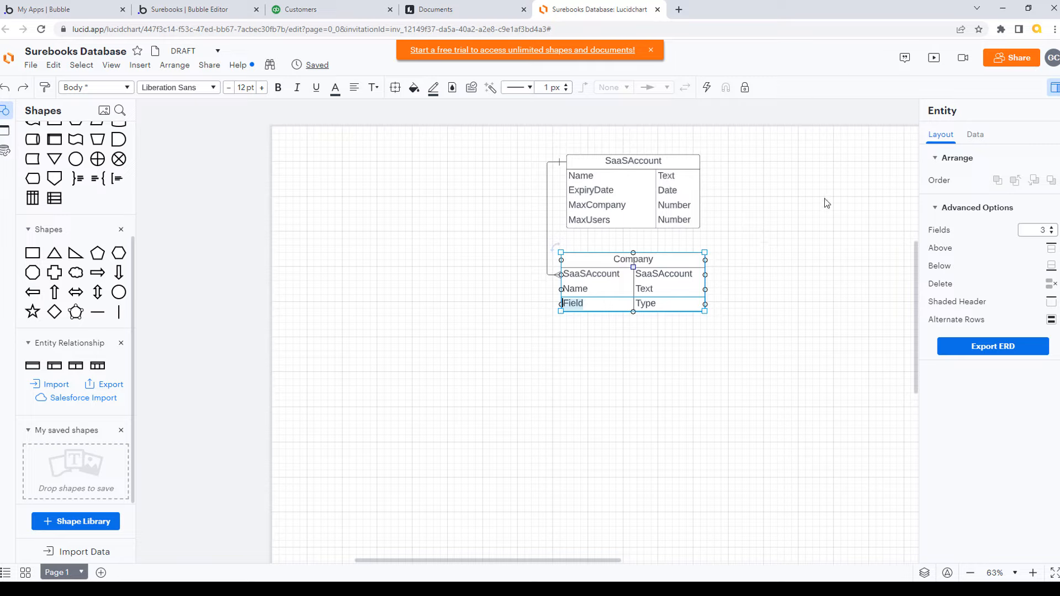
click(801, 268)
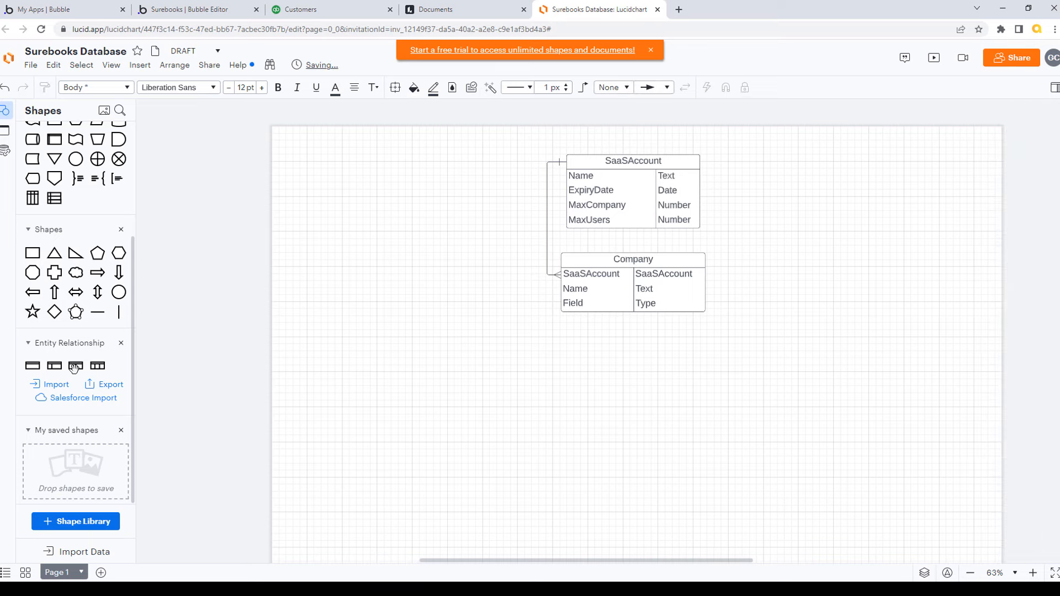
- Add a two-column entity titled User to the right of the Company table and widen it
drag(76, 366, 828, 254)
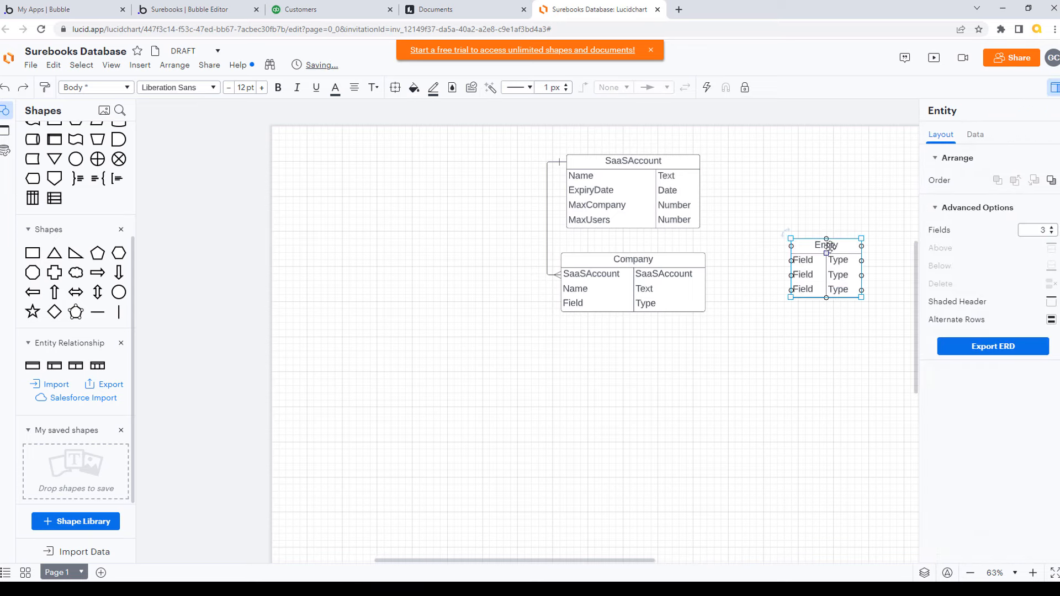
double_click(827, 245)
text(Users)
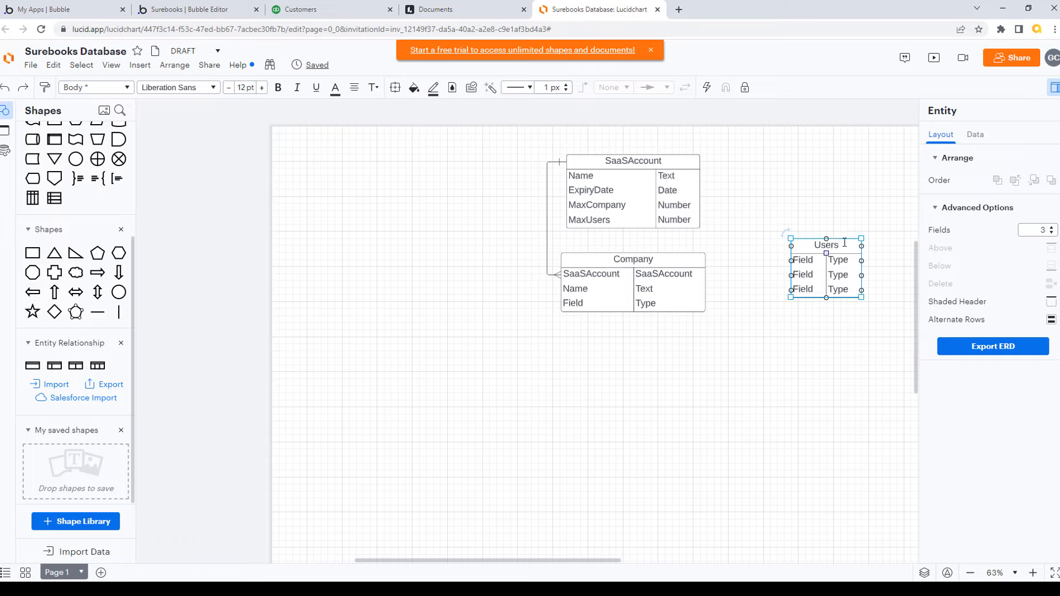
key(BackSpace)
click(881, 262)
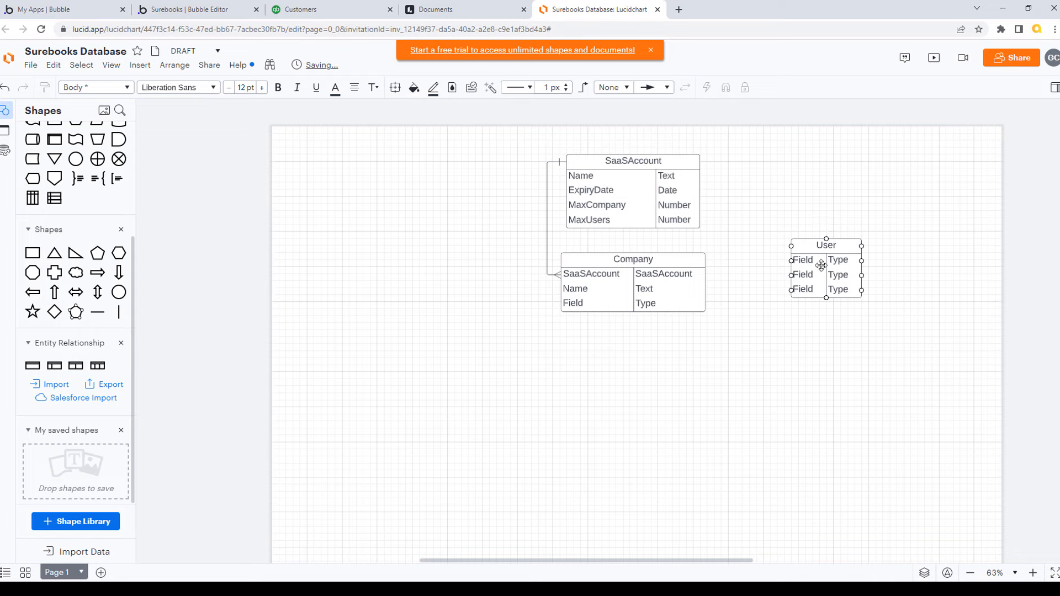
click(855, 243)
drag(861, 239, 896, 237)
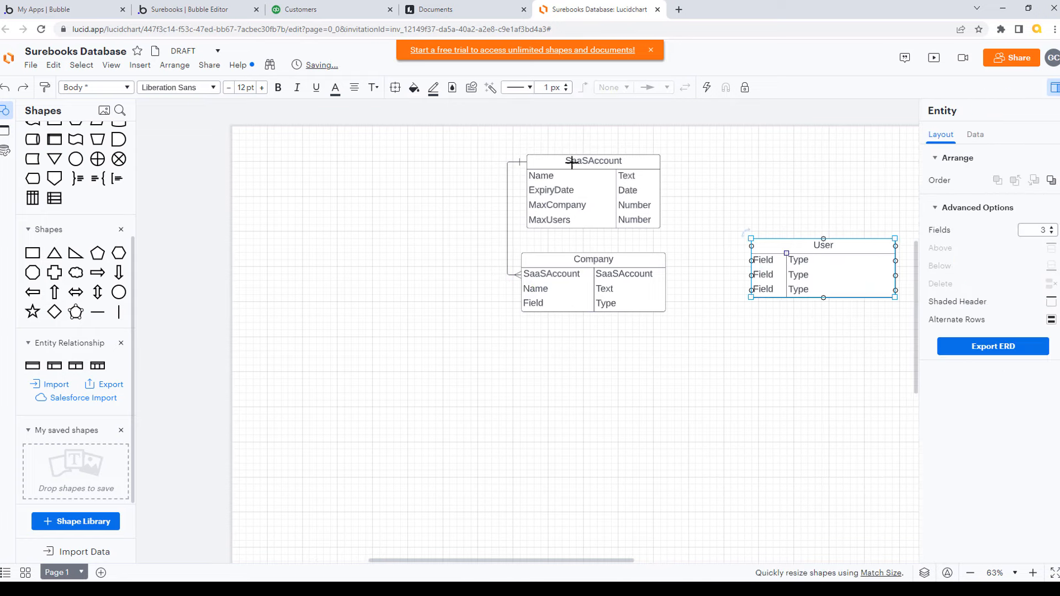
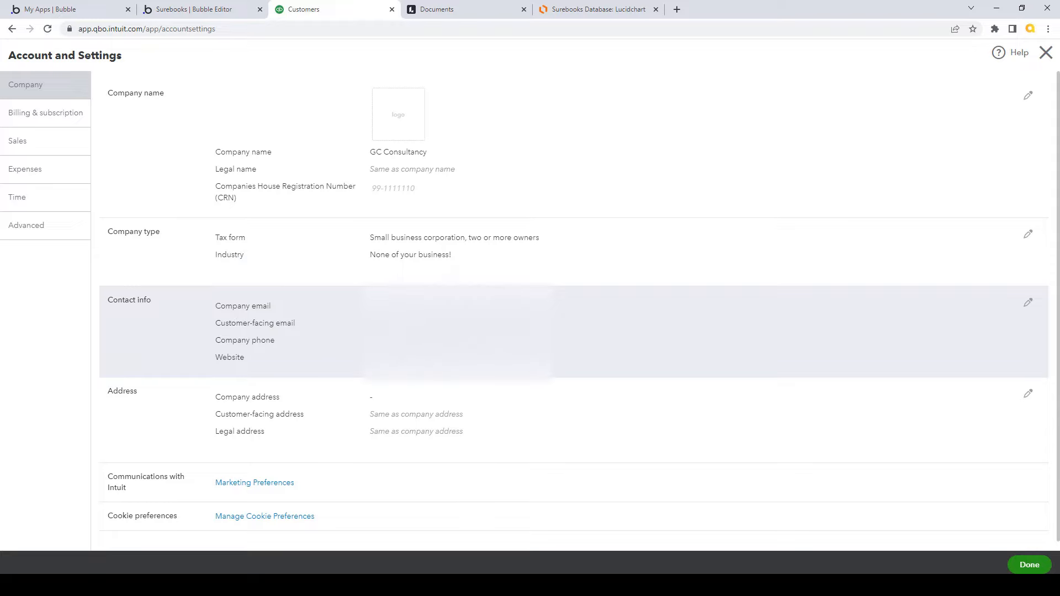
- Open the company's Contact info for editing in QuickBooks to review its fields, cancel the edit, and return to the Lucidchart diagram
click(1029, 305)
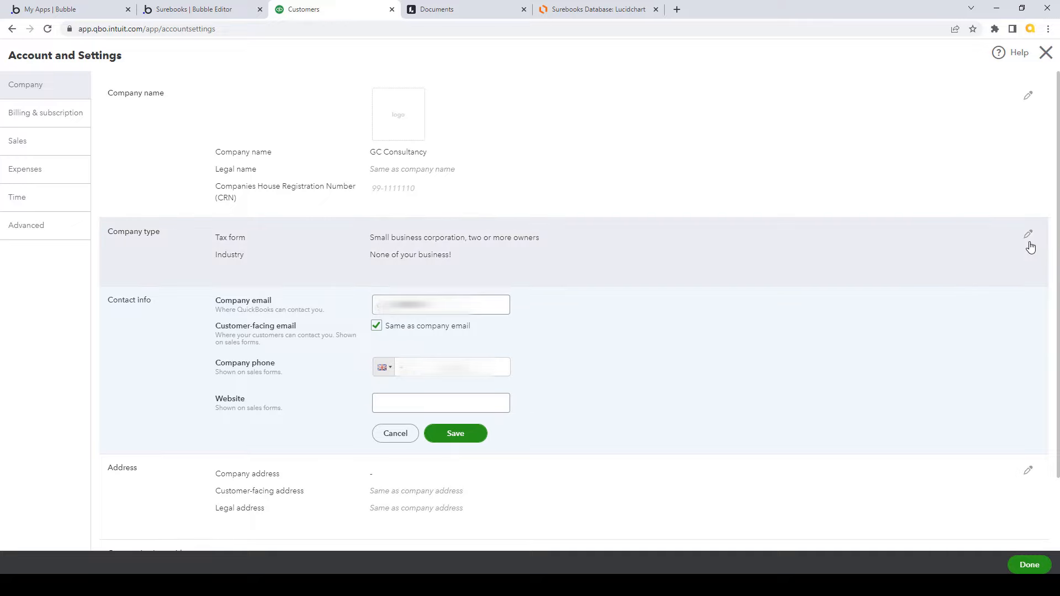
click(396, 434)
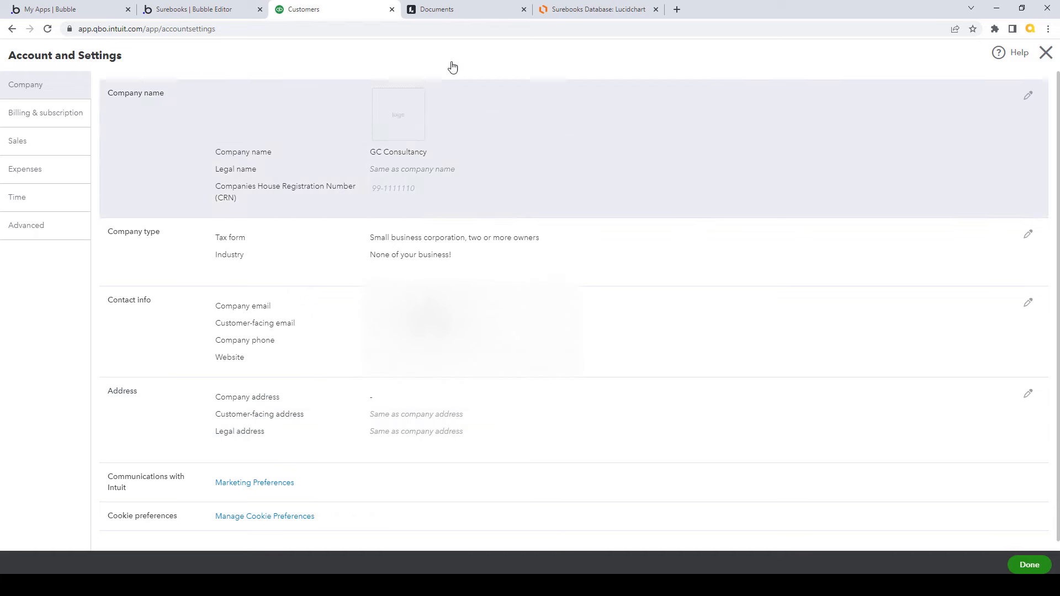
click(574, 11)
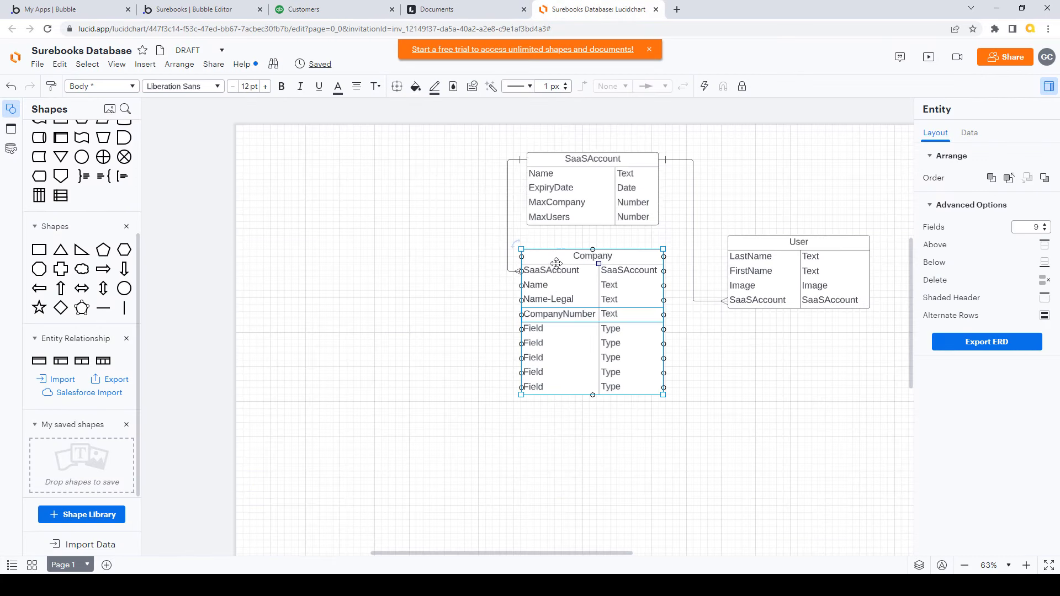
- Set the Company table's fifth field, below CompanyNumber, to Email with type Text
click(554, 329)
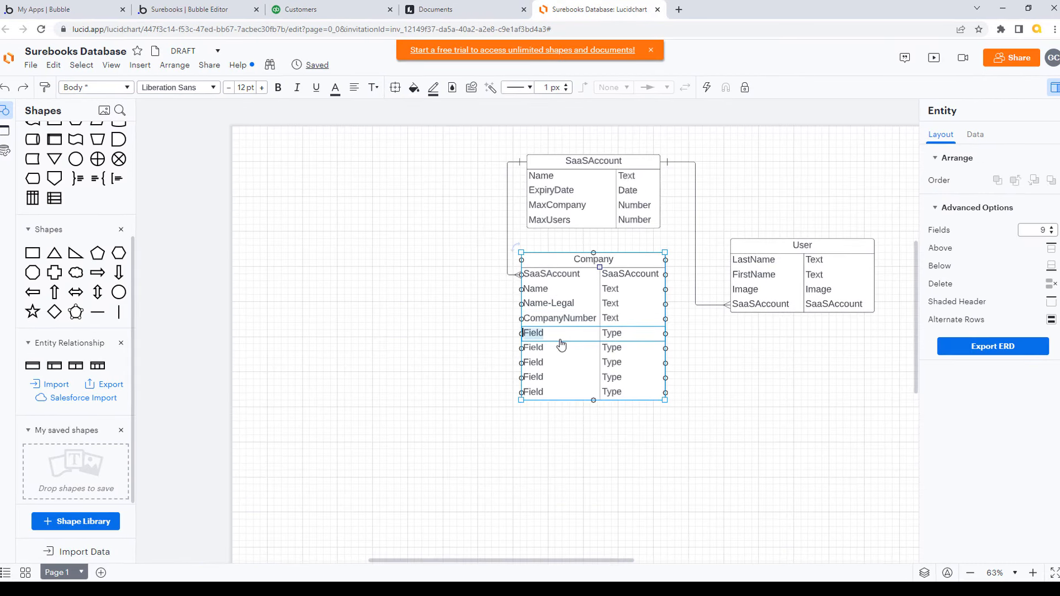
text(Email)
key(Tab)
text(Te)
key(Tab)
- Set the Company table's sixth field to Email-Customer with type Text
text(F)
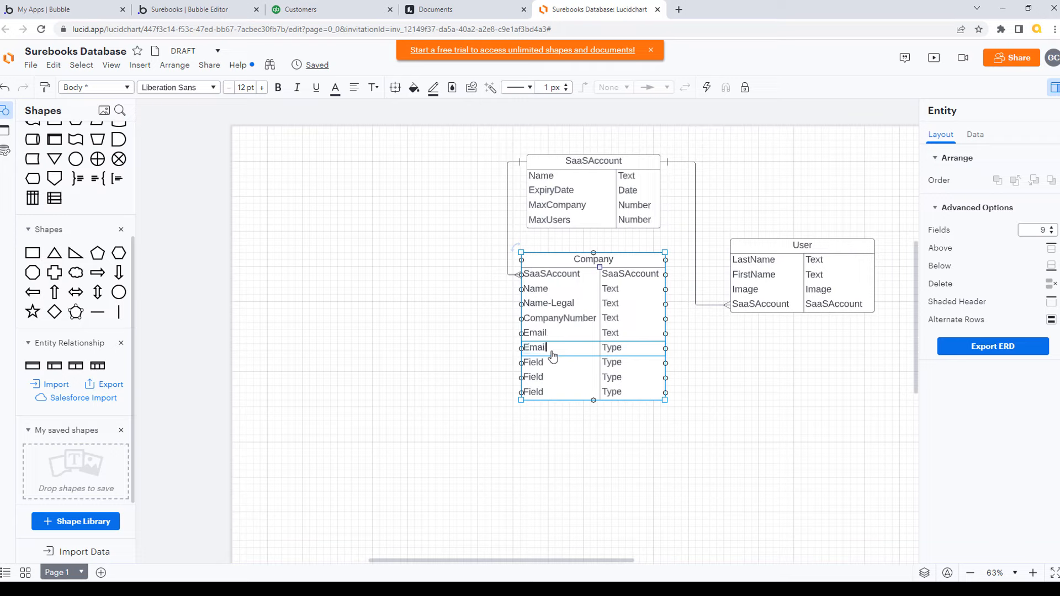
text(mail-Customer)
key(Tab)
text(T)
key(Tab)
- Check the contact details in QuickBooks, return to Lucidchart, and set the Company table's seventh field to PhoneNo with type Text
click(346, 10)
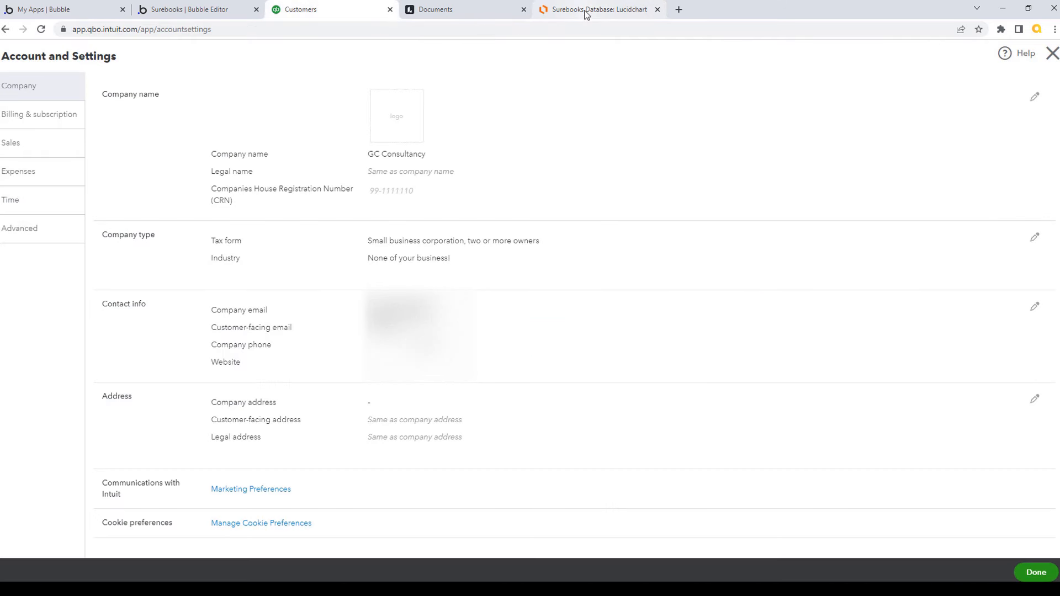
click(589, 11)
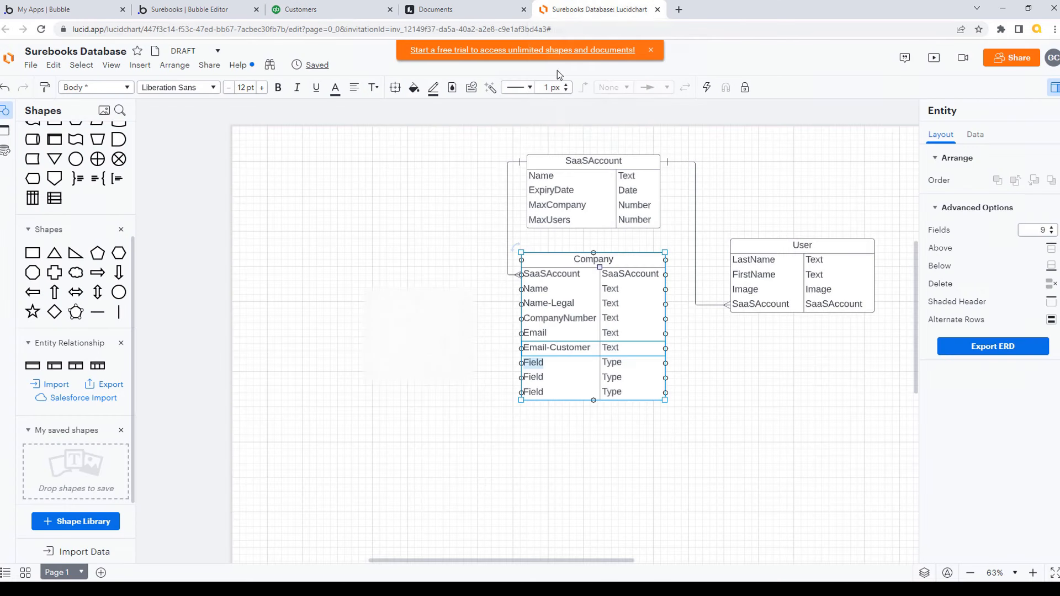
double_click(540, 367)
text(F)
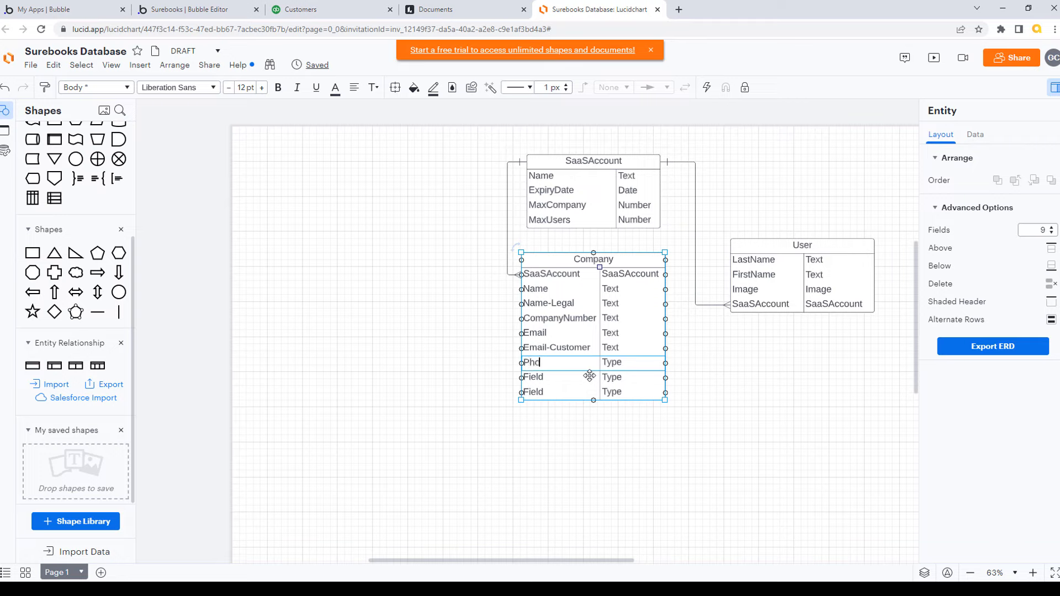
key(Tab)
text(Text)
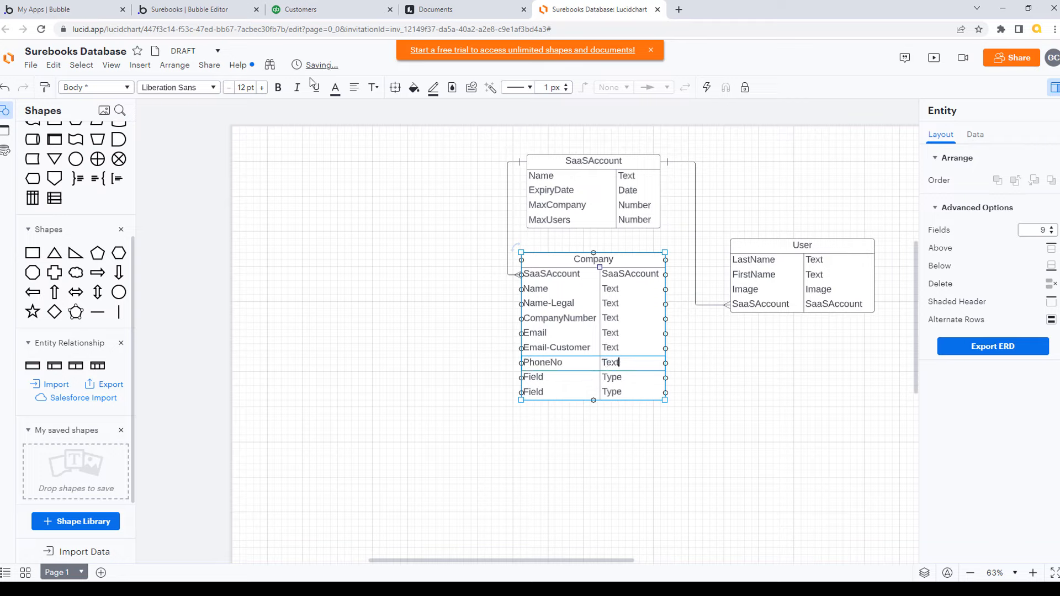
- Recheck the contact details in QuickBooks, return to Lucidchart, and set the Company table's eighth field to WebSite with type Text
click(331, 10)
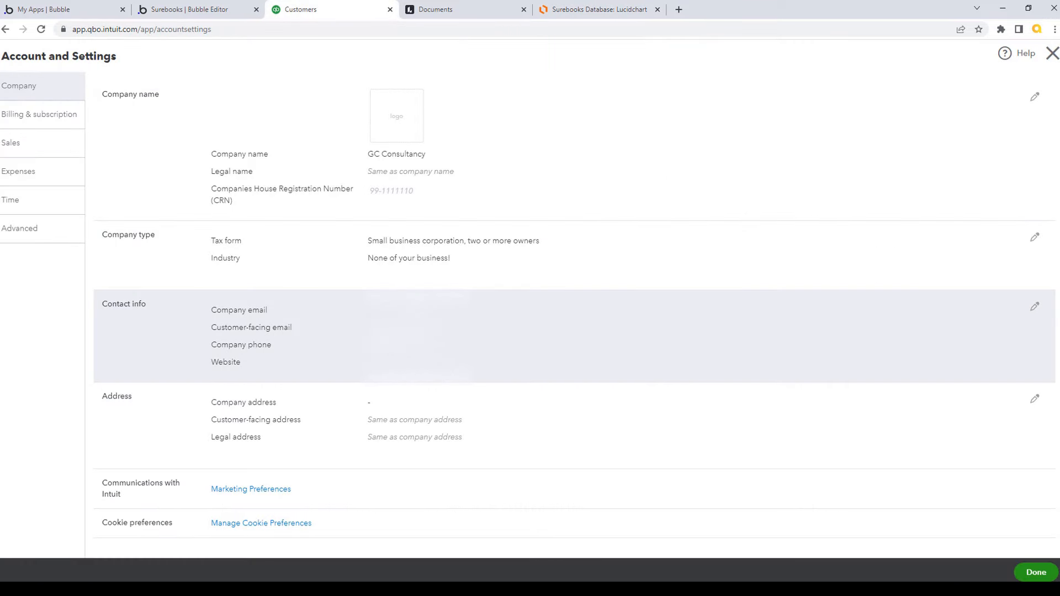
click(586, 11)
click(537, 380)
click(537, 380)
text(WebSite)
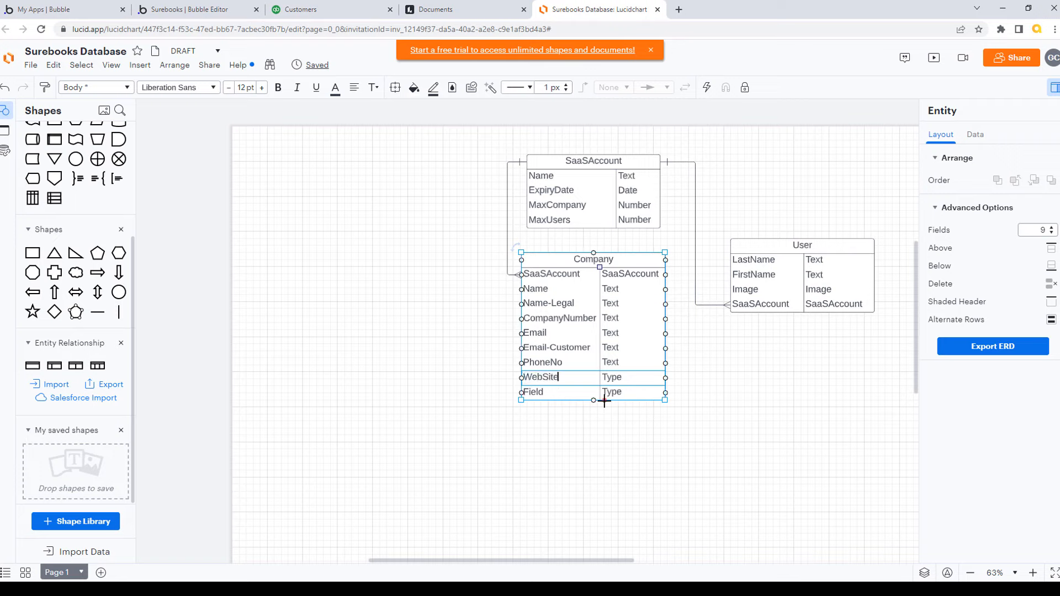
key(Tab)
text(te)
- Check the address details in QuickBooks, return to Lucidchart, and set the Company table's ninth field to Address with type Text
click(345, 11)
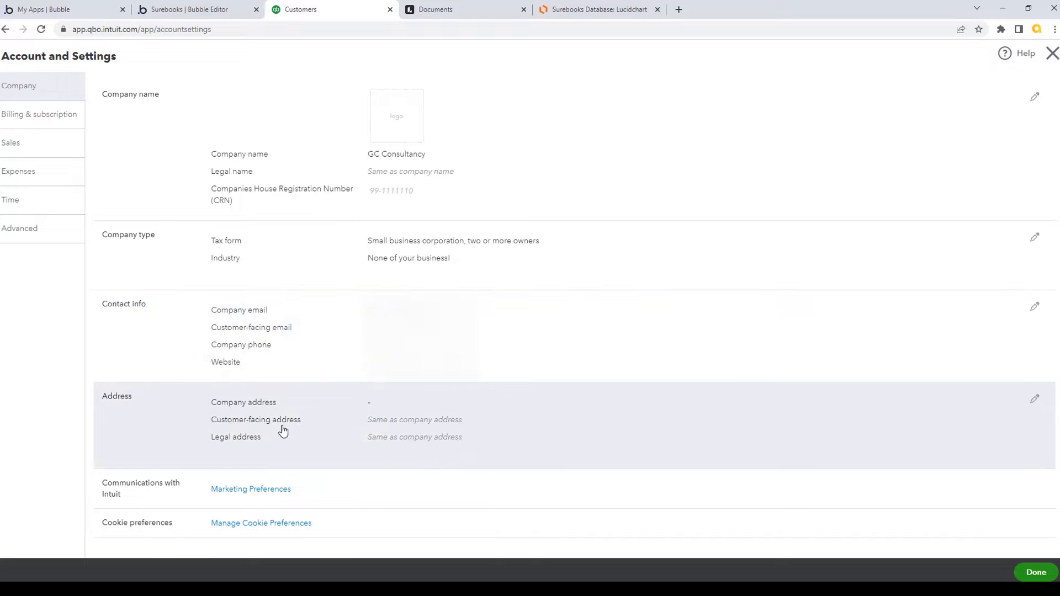
click(599, 10)
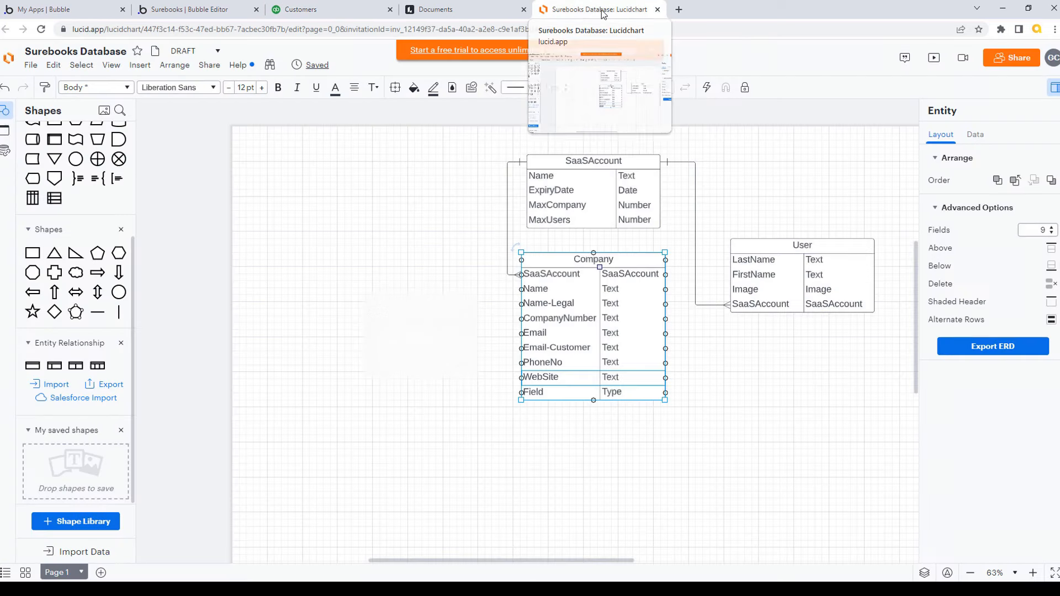
double_click(545, 393)
text(A)
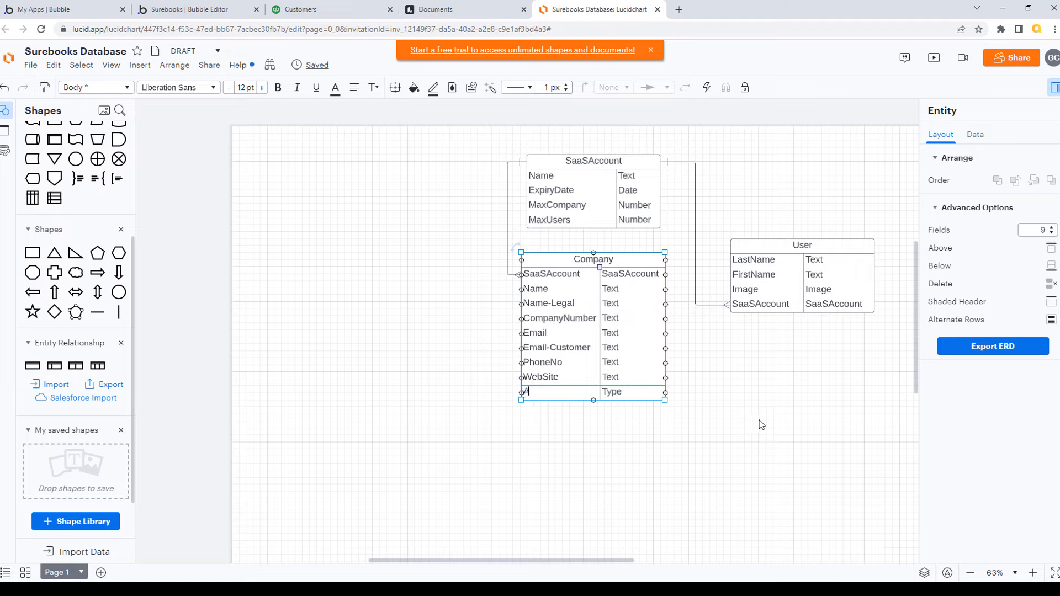
text(ddress)
key(Tab)
text(T)
- Increase the Company table to 13 fields and set its tenth field to Address-Customer with type Text
triple_click(1051, 227)
click(1052, 227)
key(Tab)
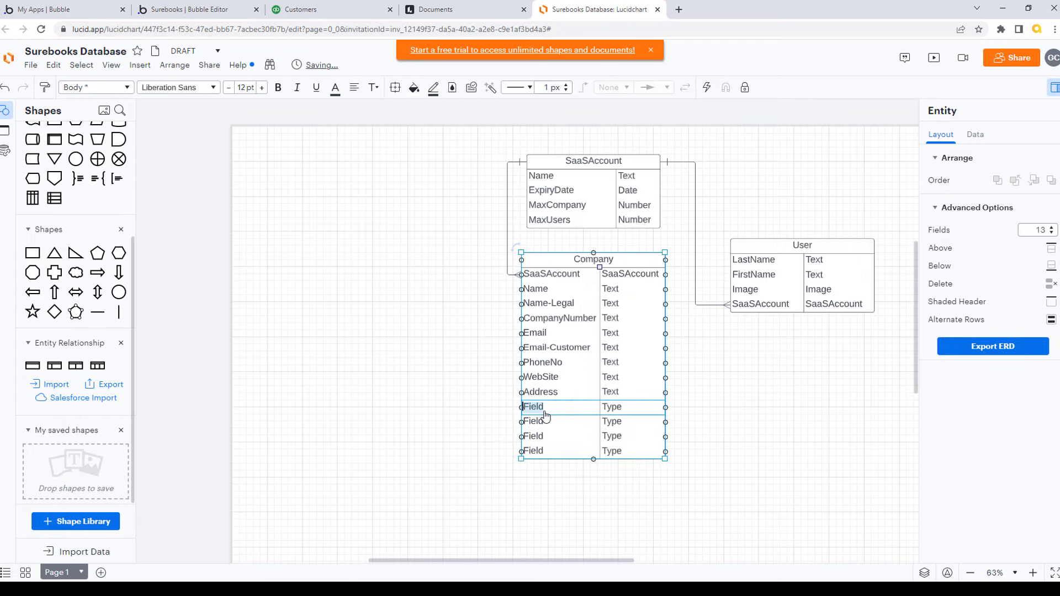
text(Address-Customer)
key(Tab)
text(Tex)
key(Tab)
- Set the Company table's eleventh field to Address-Legal with type Text
text(Address-Legal)
key(Tab)
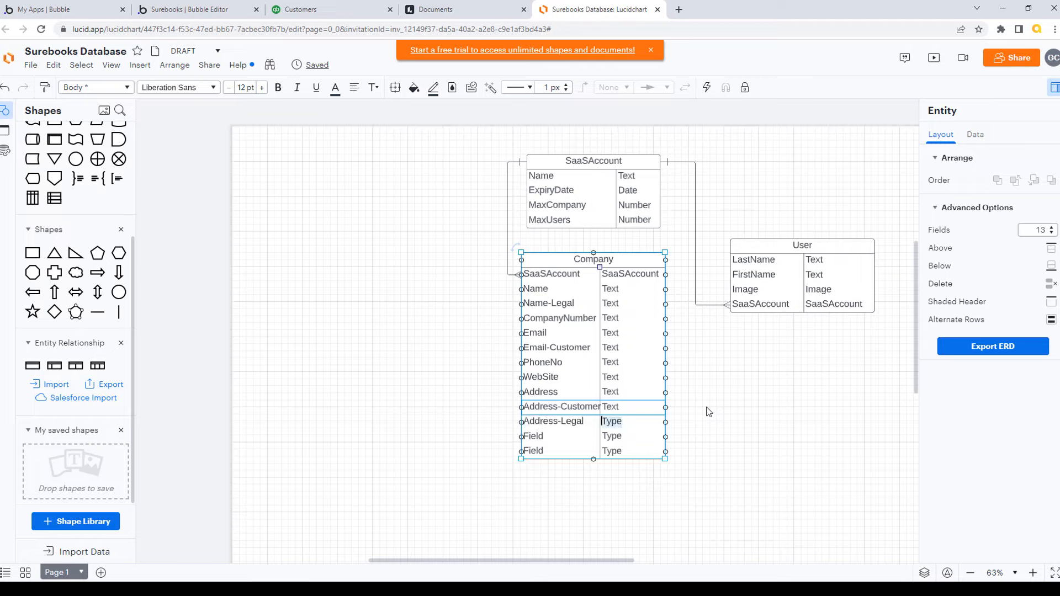
text(Text)
key(Tab)
- Review the company and billing settings in QuickBooks for further fields, and compare them with the Company table in Lucidchart
click(305, 11)
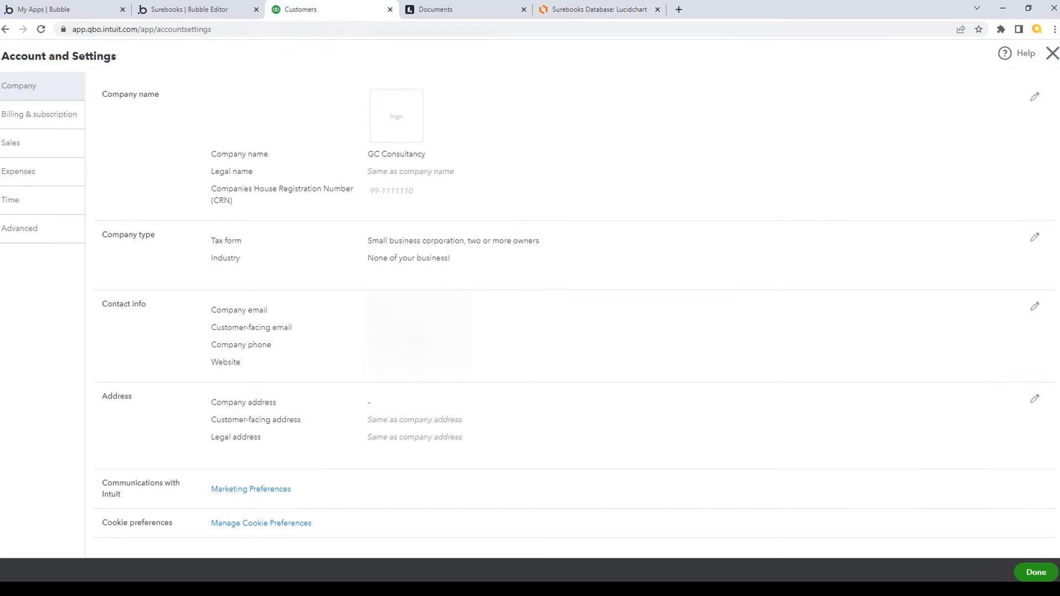
scroll(576, 320, down, 1)
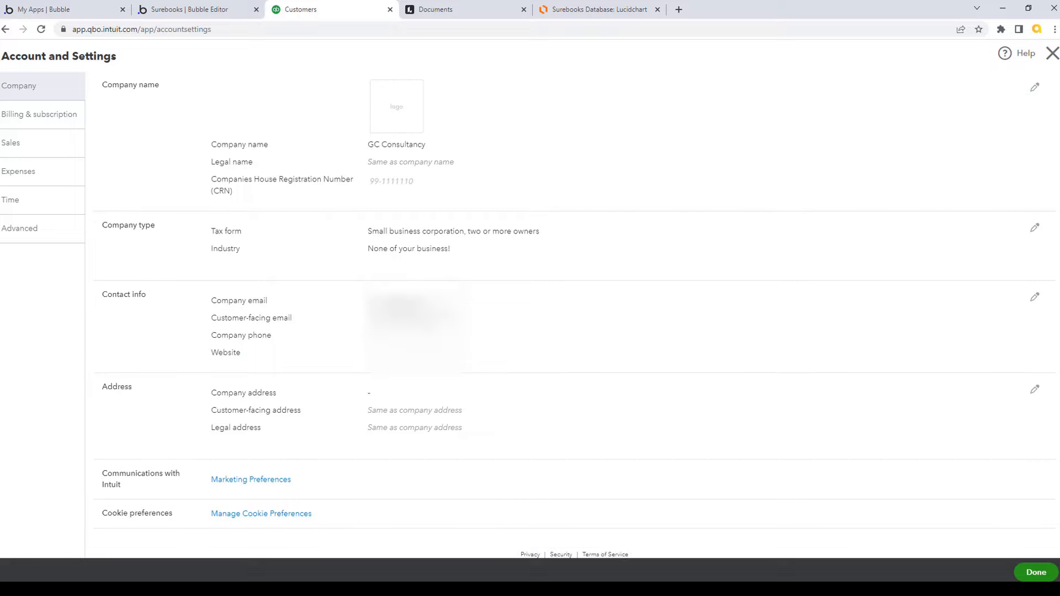
scroll(574, 319, up, 1)
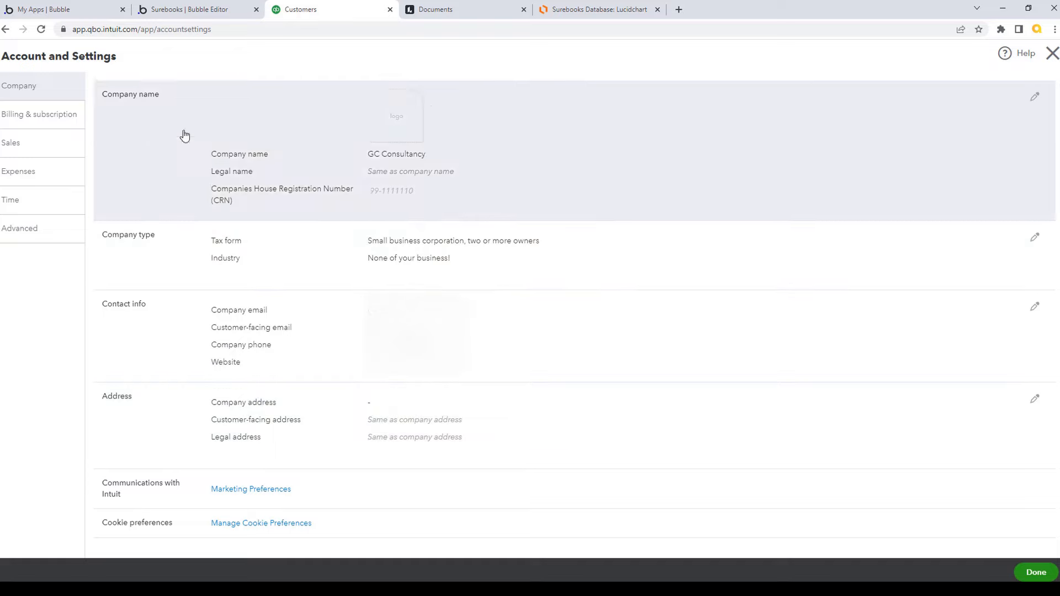
click(44, 116)
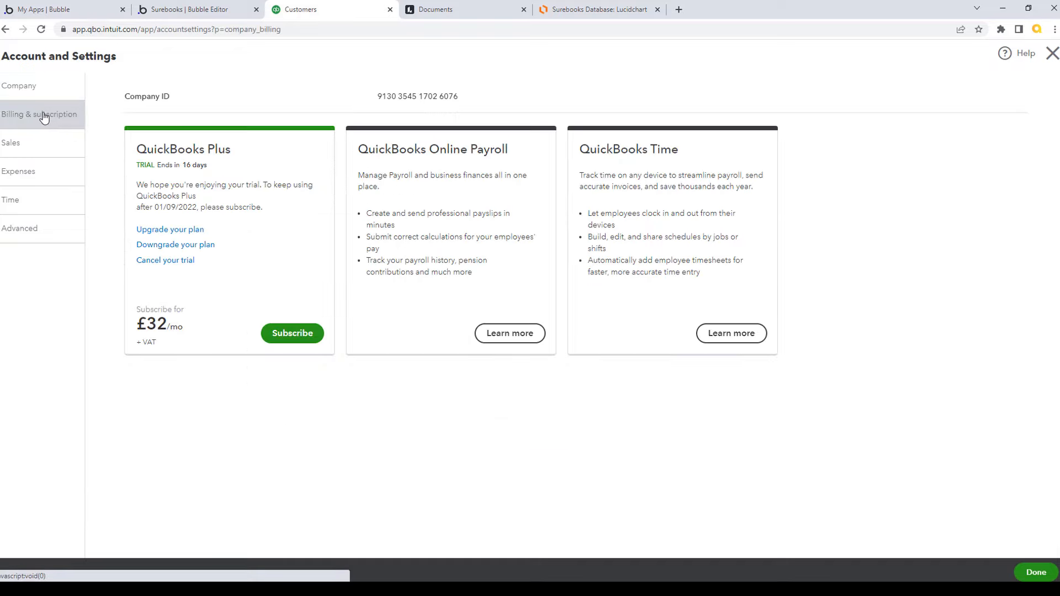
click(18, 85)
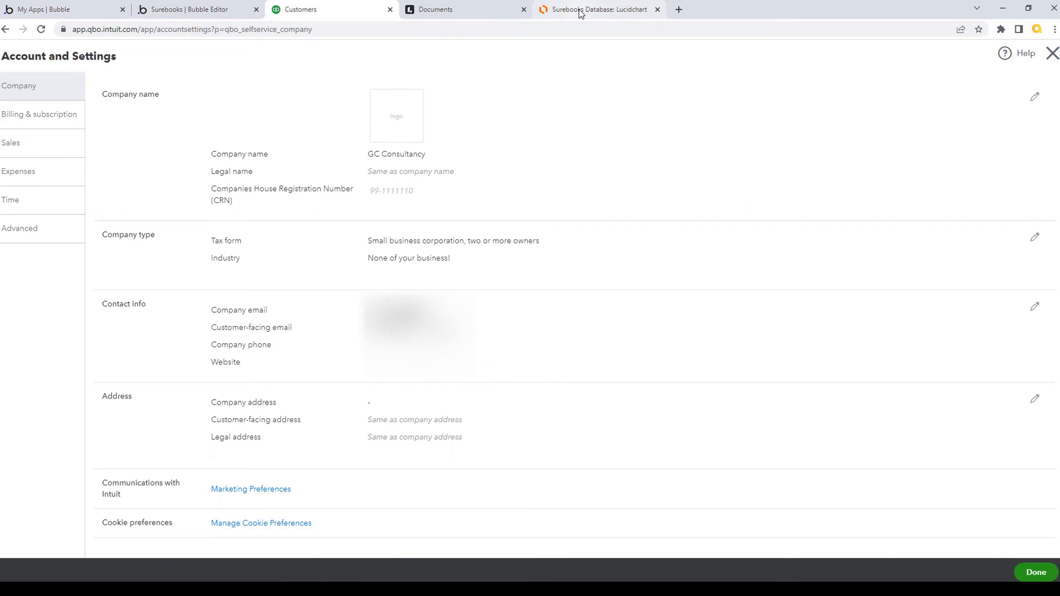
click(580, 13)
click(722, 391)
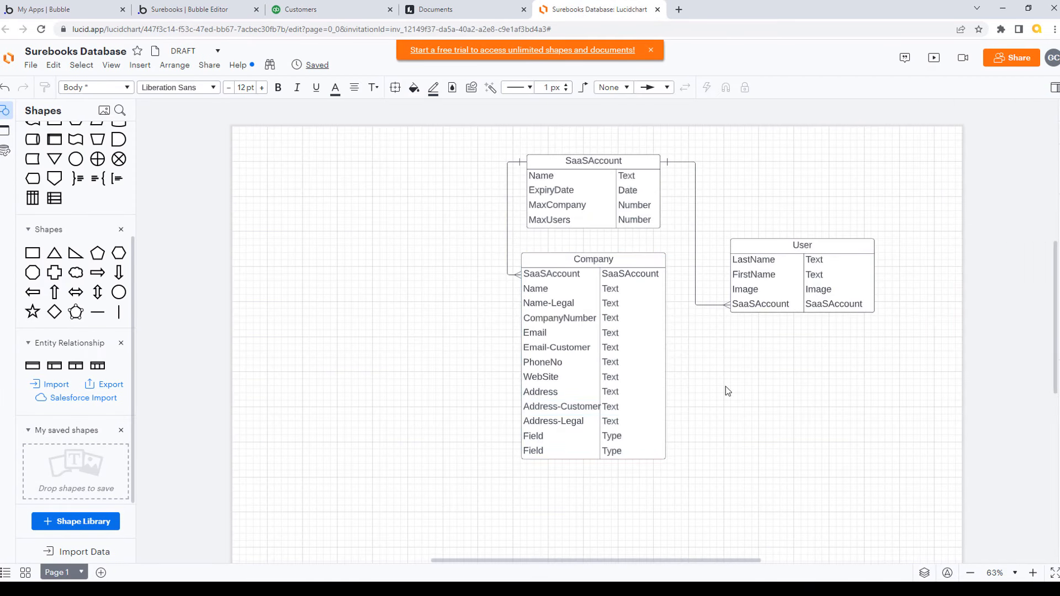
click(628, 300)
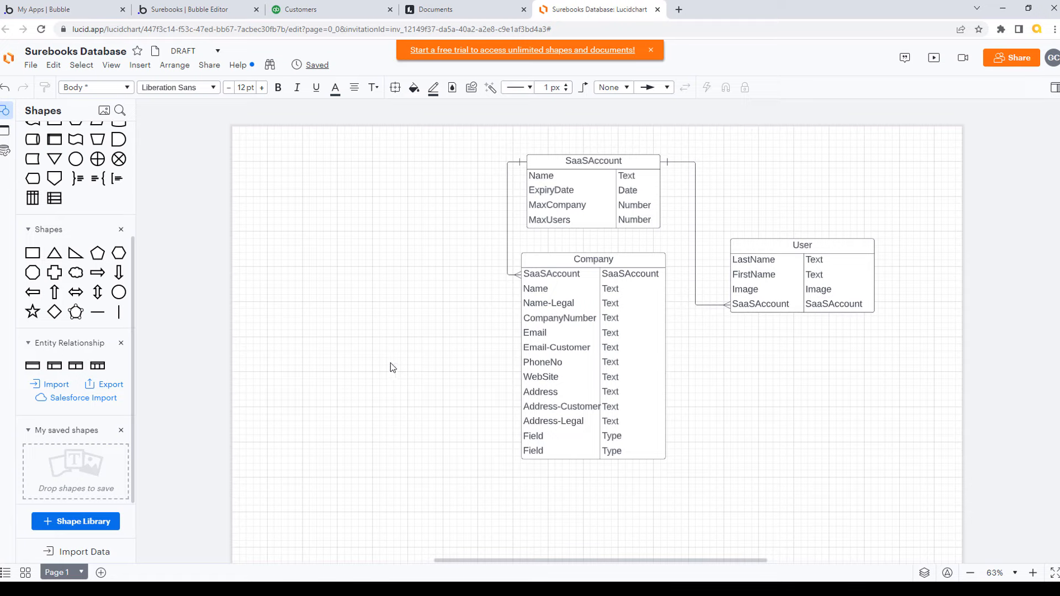
- Switch to QuickBooks, leave the account settings, and look at the new customer form's fields without saving a customer
click(329, 15)
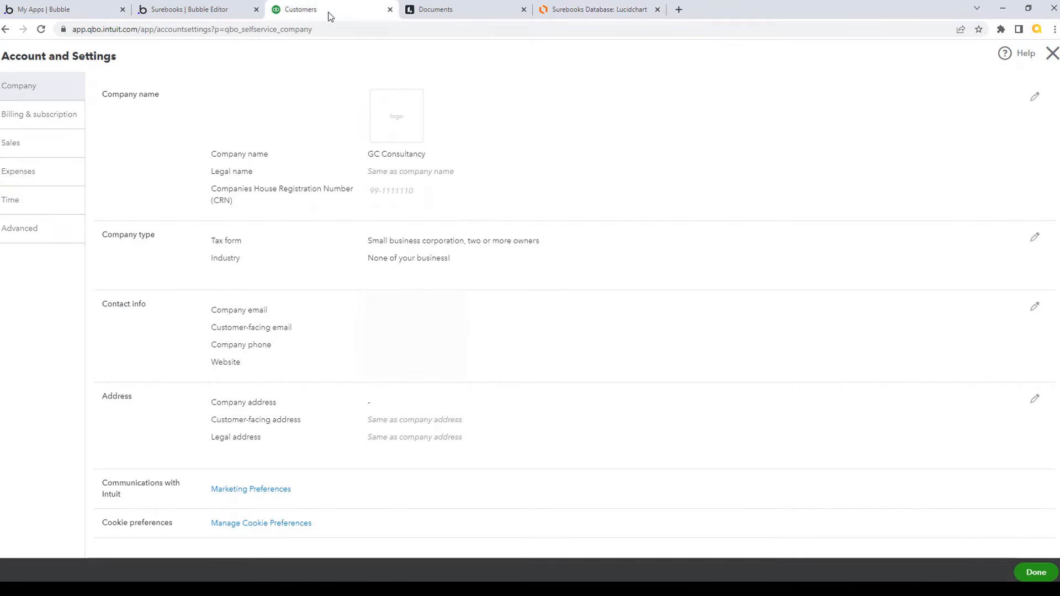
click(1051, 54)
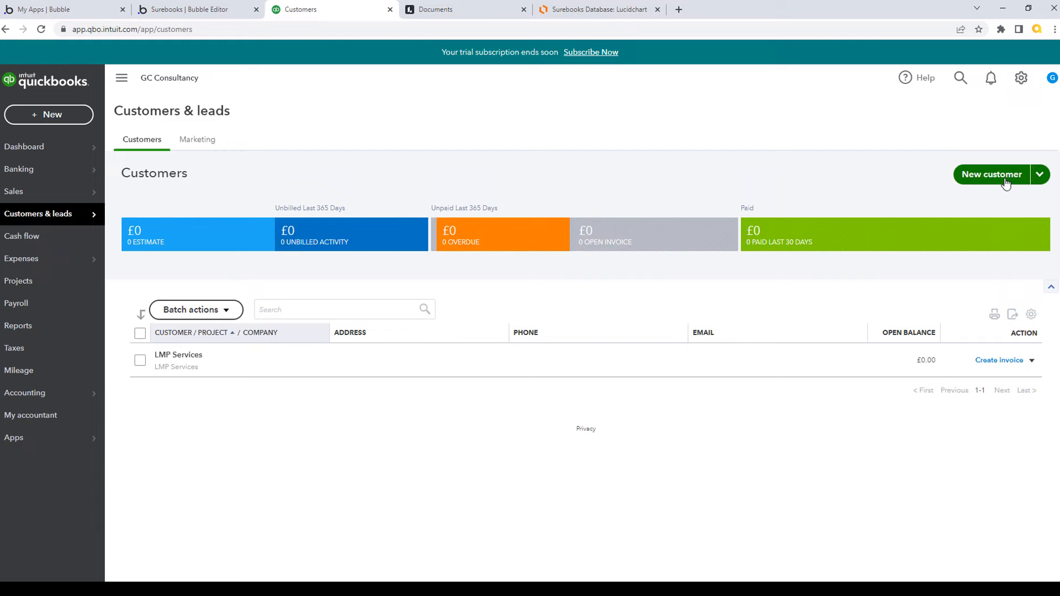
click(1005, 182)
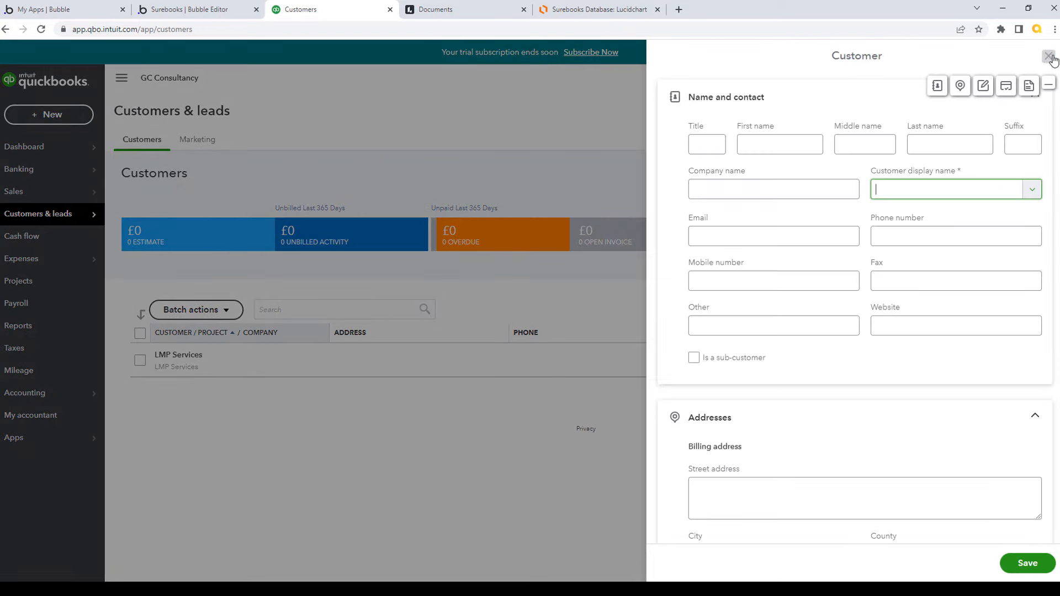
click(1048, 56)
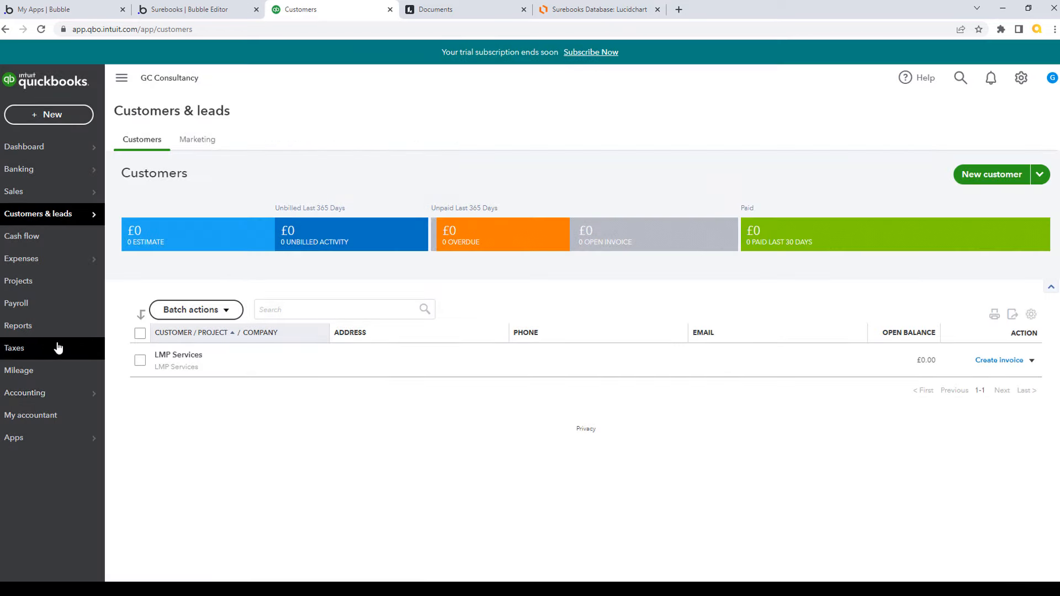
- Examine all sections of the new supplier form under QuickBooks expenses, and close it without saving a supplier
click(55, 259)
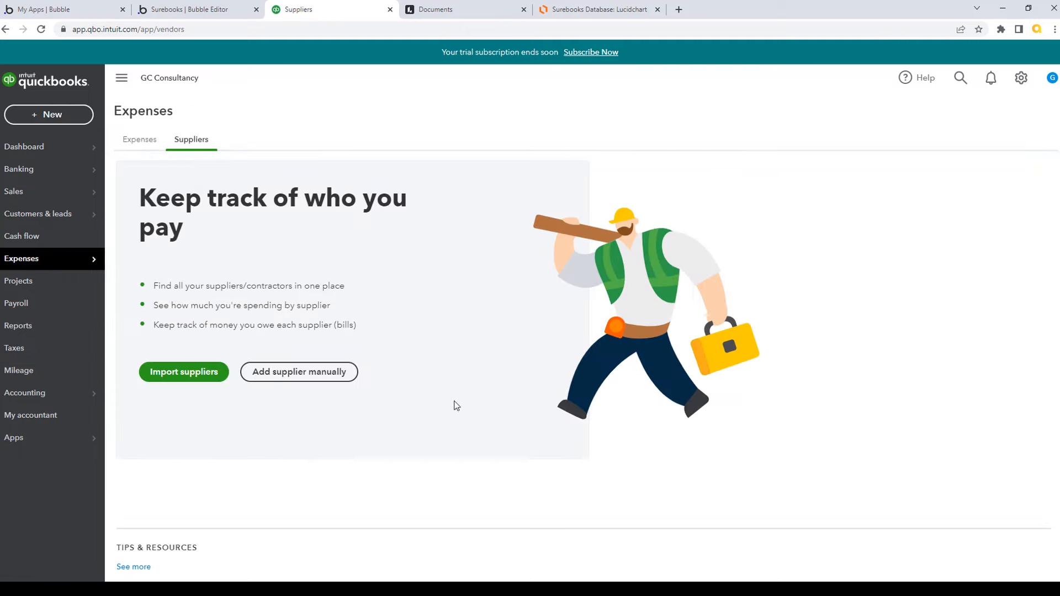
click(286, 373)
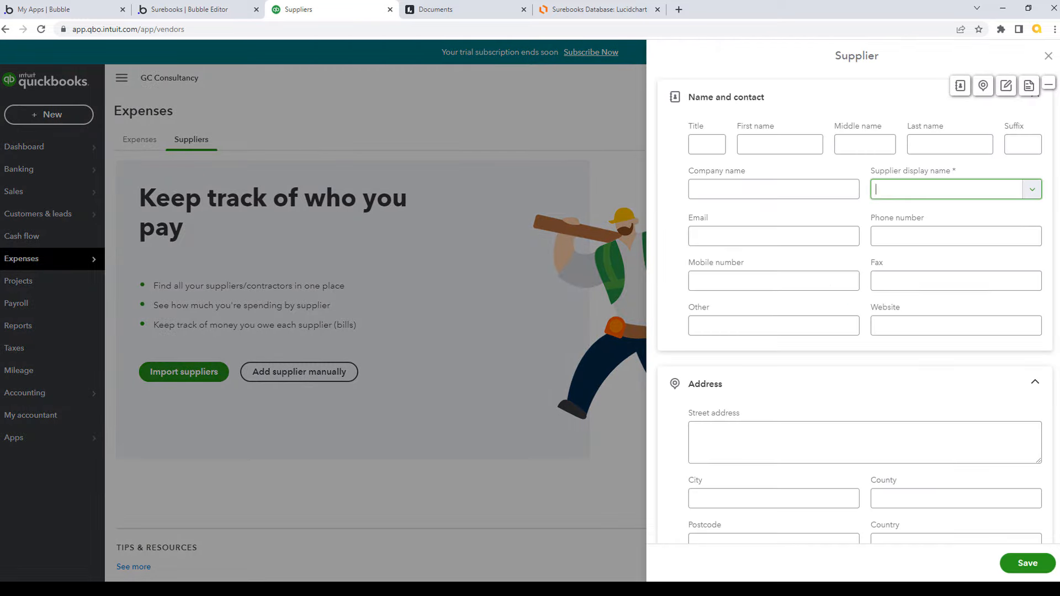
scroll(856, 308, down, 7)
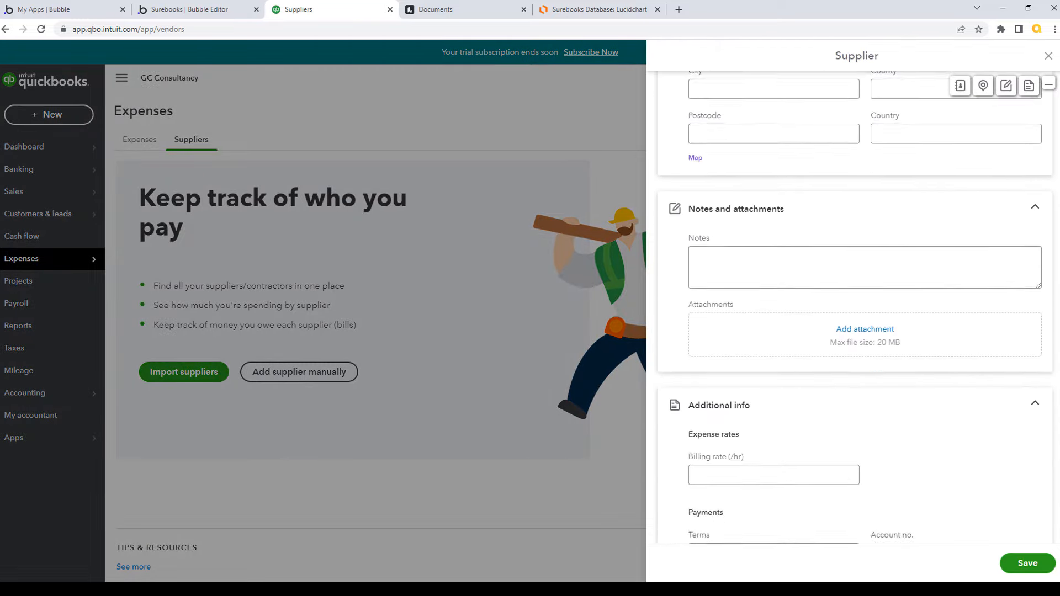
scroll(856, 308, down, 4)
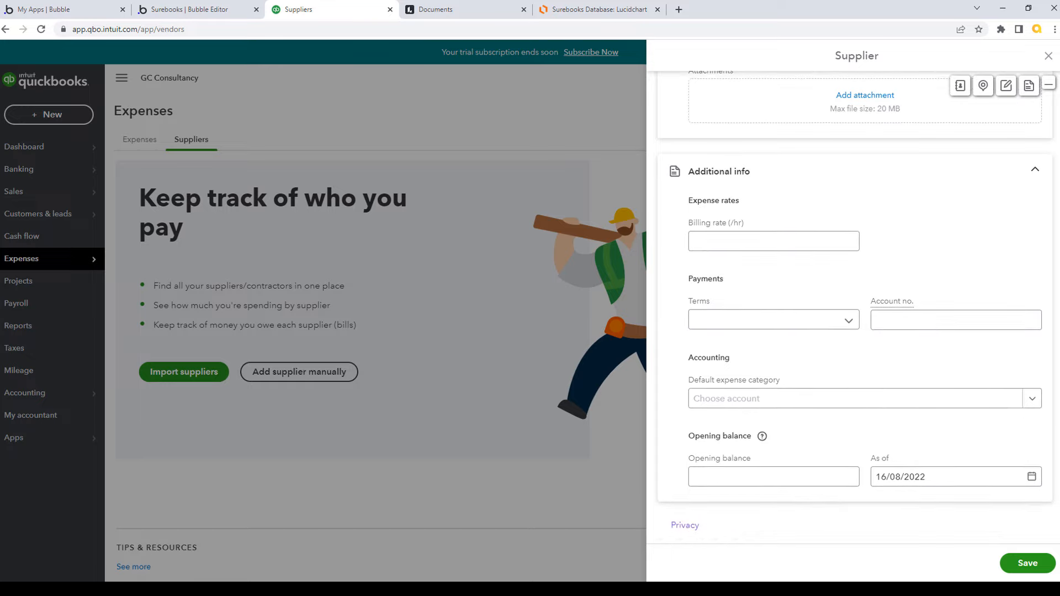
scroll(855, 308, up, 11)
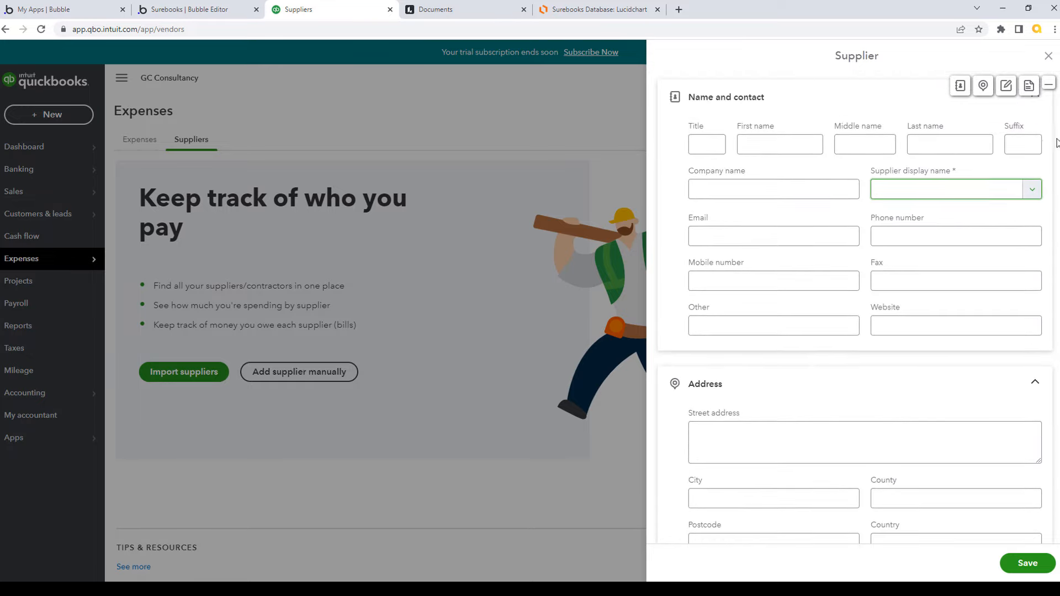
click(1048, 56)
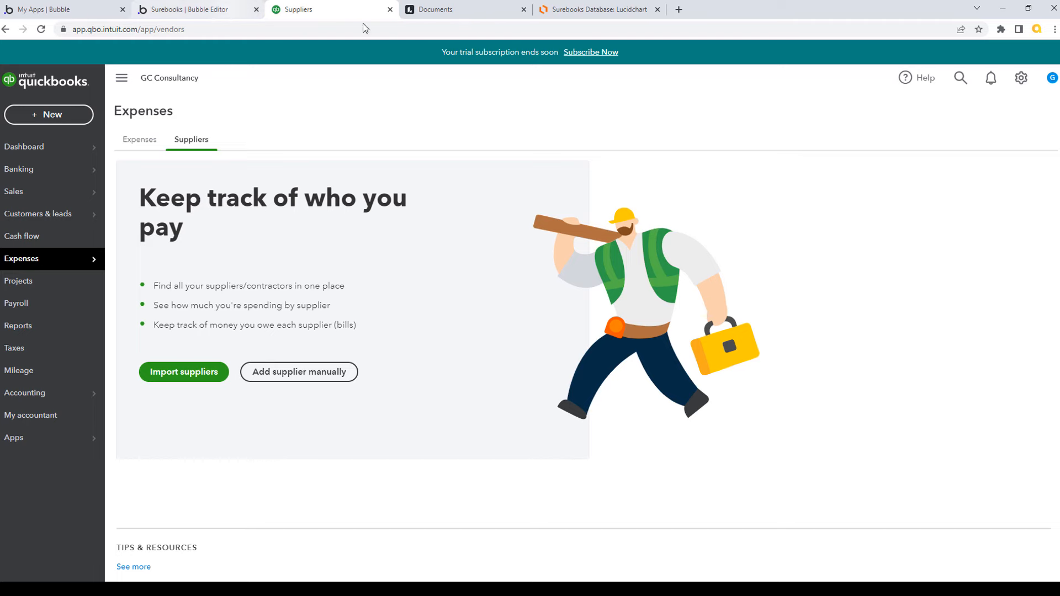
- In Lucidchart, add a two-column entity with a widened field-name column left of the Company table and name it BusinessEntity
click(620, 17)
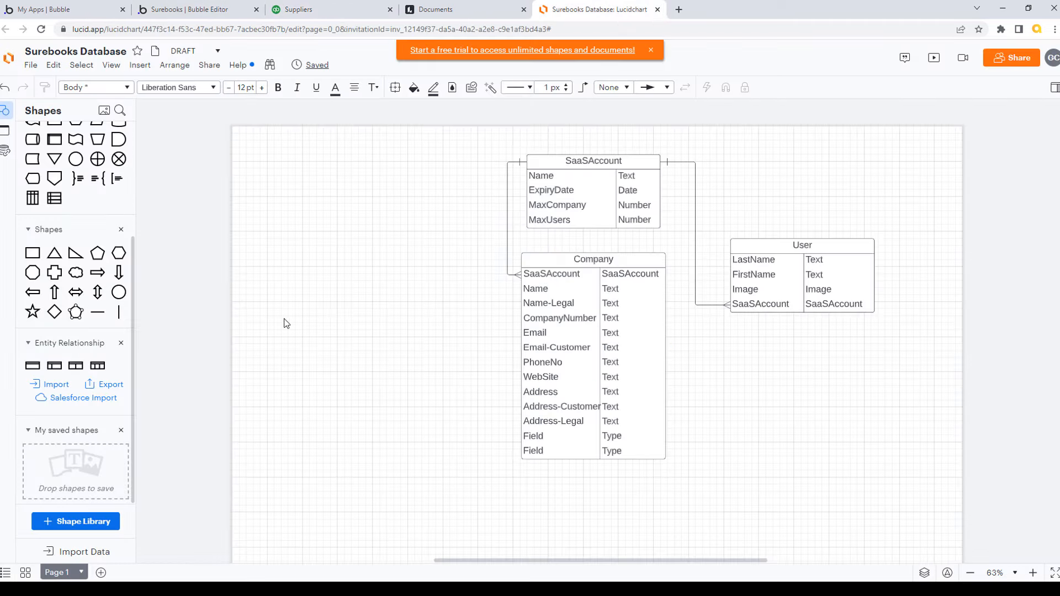
drag(75, 365, 470, 259)
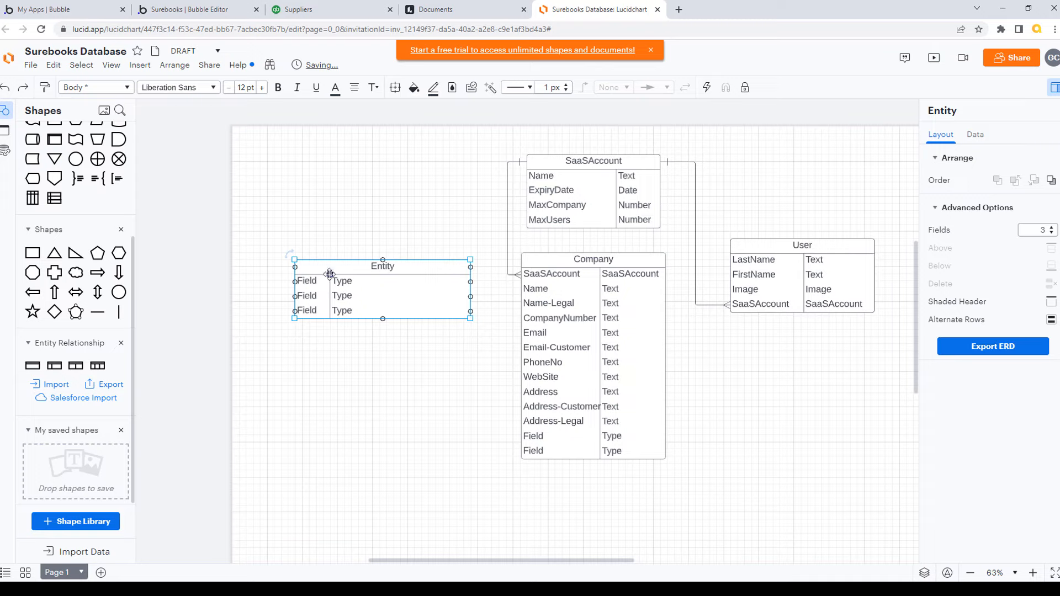
drag(329, 275, 378, 279)
text(B)
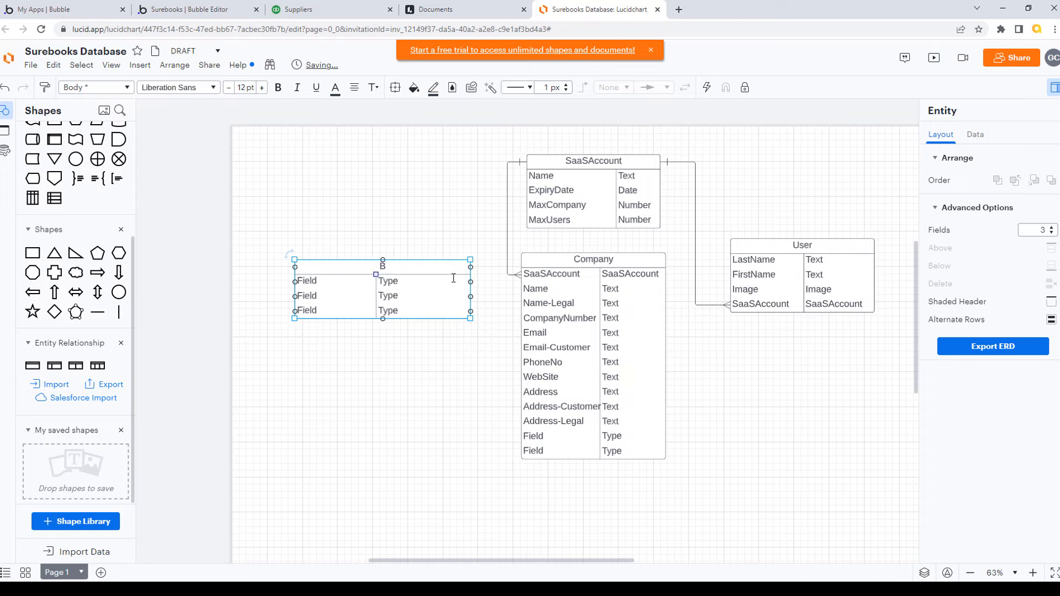
text(usinessEnt)
text(ity)
double_click(338, 286)
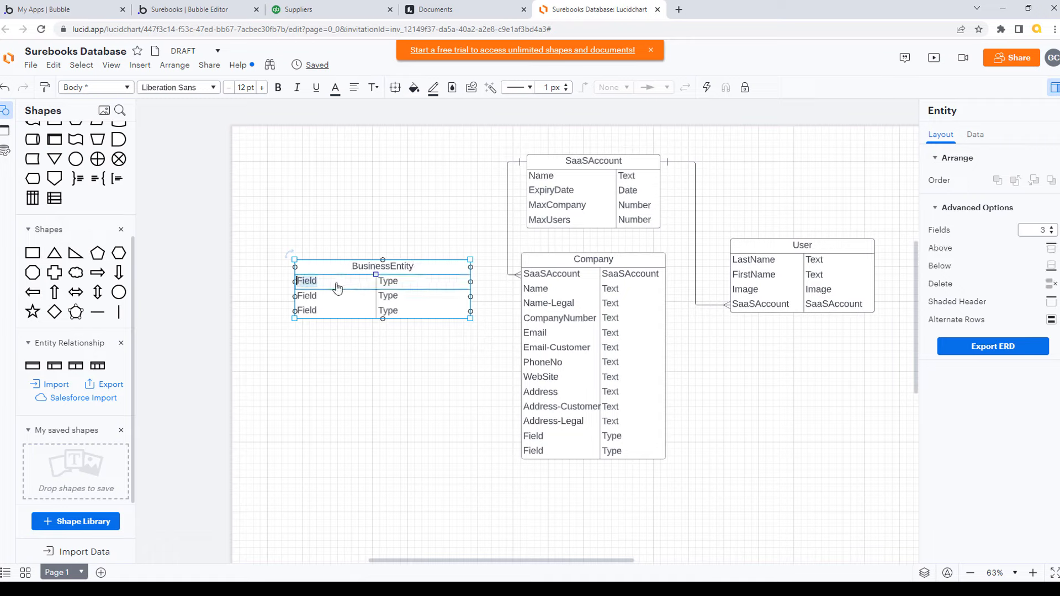
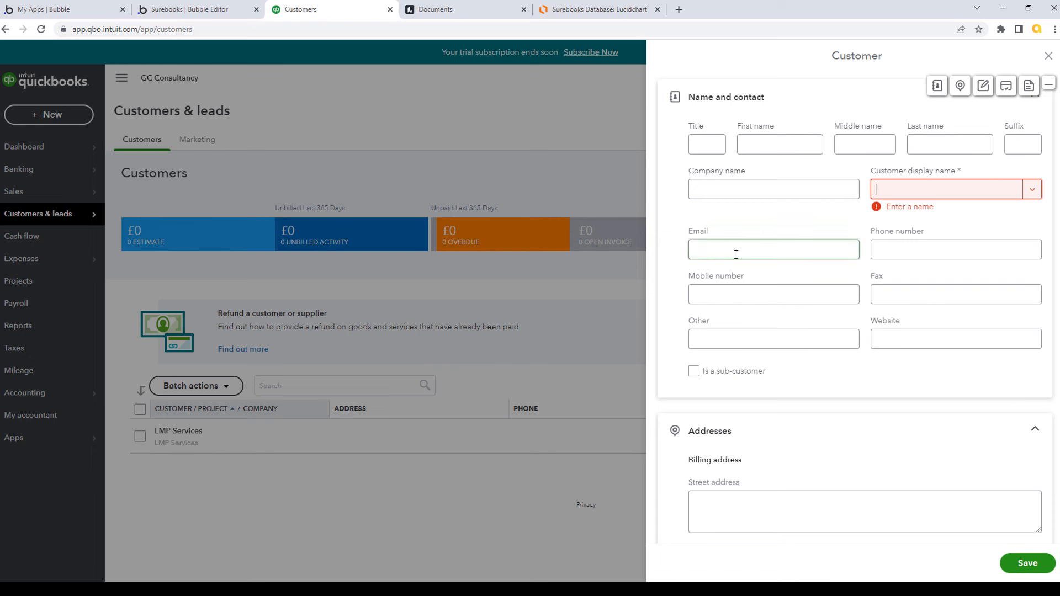
- Return to Lucidchart and set the BusinessEntity table's eighth and ninth fields to Email and PhoneNo, both with type Text
click(582, 12)
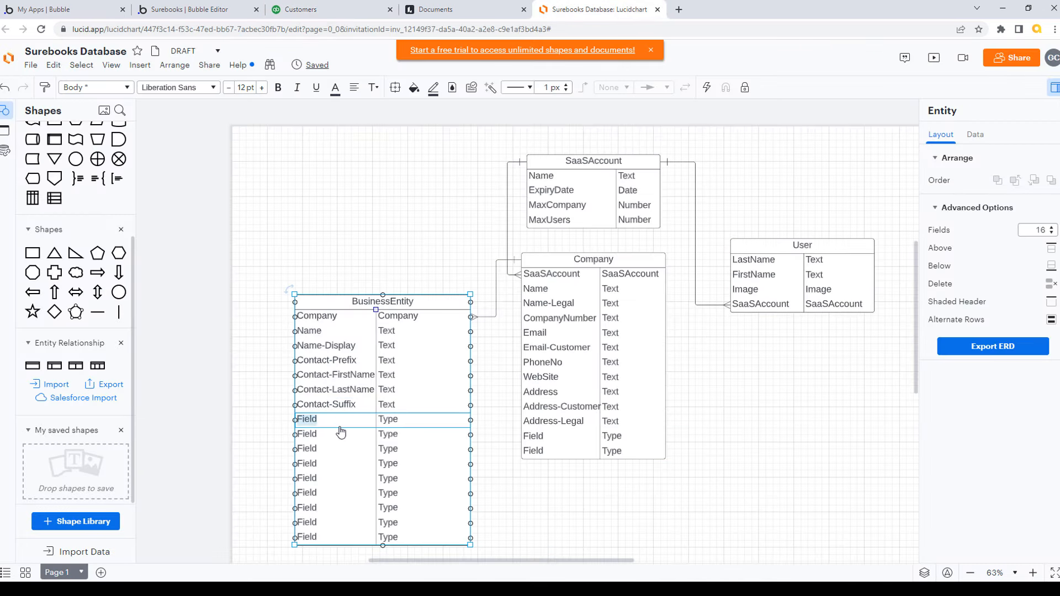
text(Email)
key(Tab)
text(Text)
key(Tab)
text(PhoneNo)
key(Tab)
text(Te)
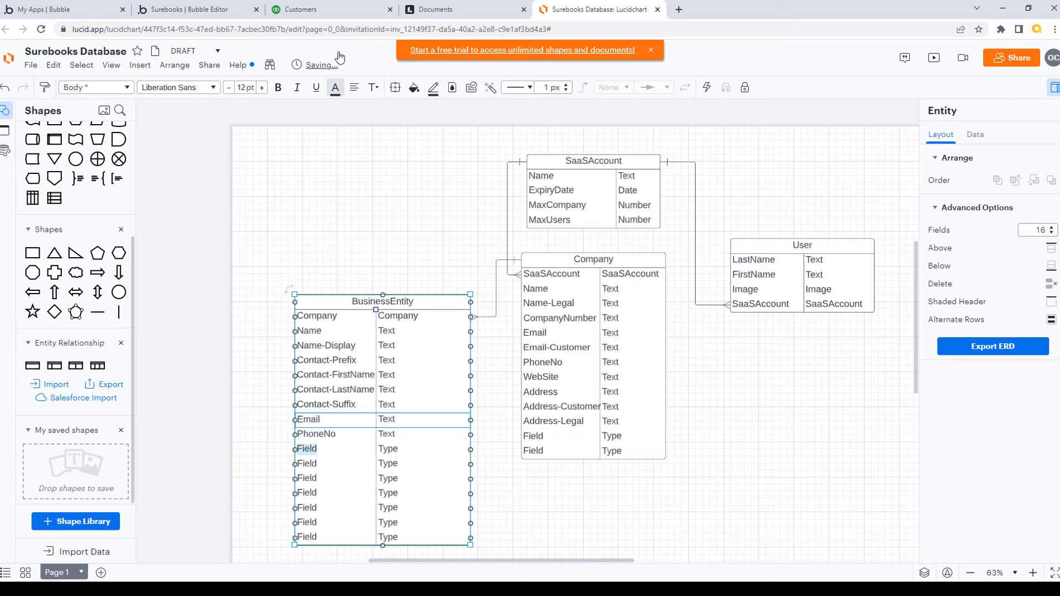
- Check the QuickBooks customer form, return to Lucidchart, and set the BusinessEntity table's tenth field to MobileNo with type Text
click(341, 17)
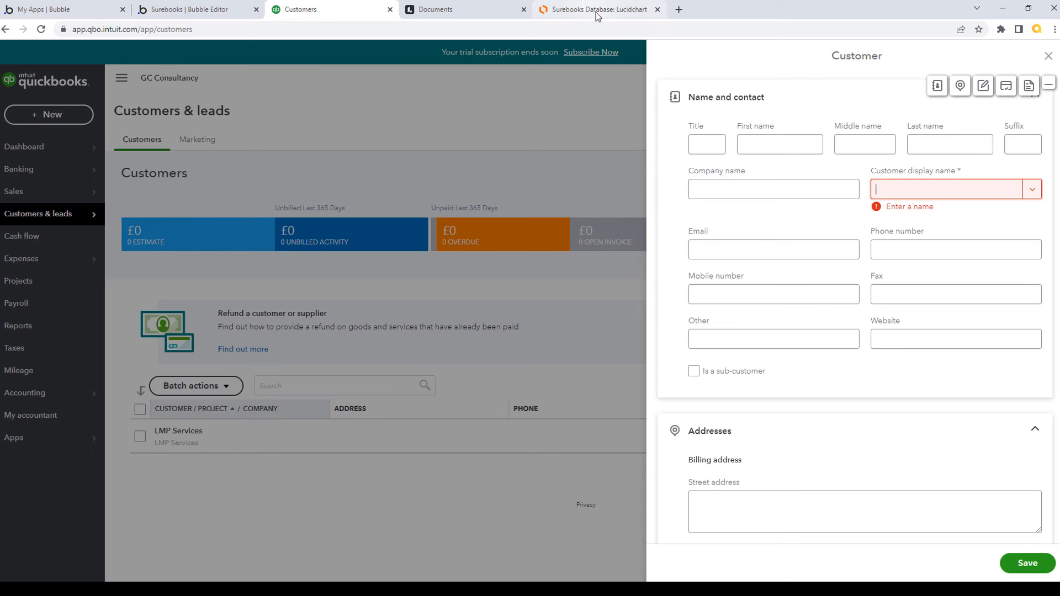
click(596, 17)
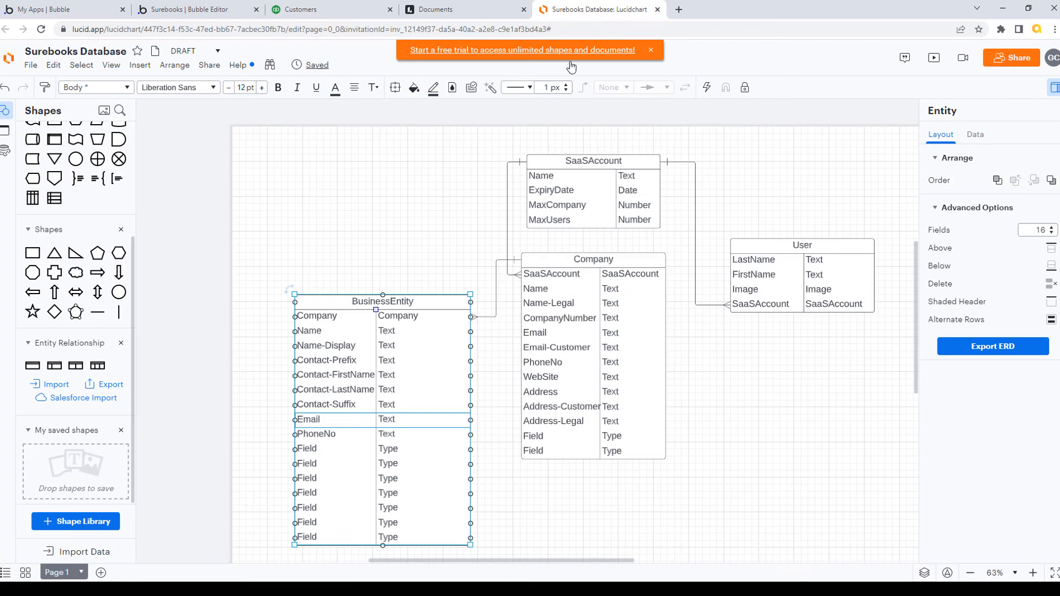
double_click(331, 453)
text(Mob)
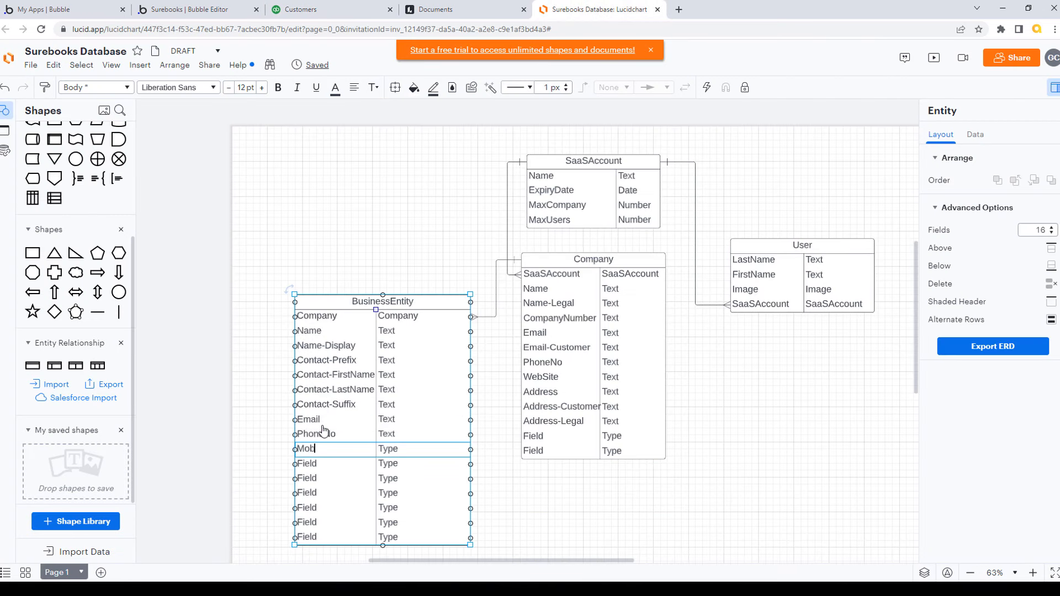
text(ileNo)
key(Tab)
text(Text)
key(Tab)
- Recheck the QuickBooks customer form, return to Lucidchart, and set the BusinessEntity table's eleventh field to LinkedIn with type Text
click(330, 10)
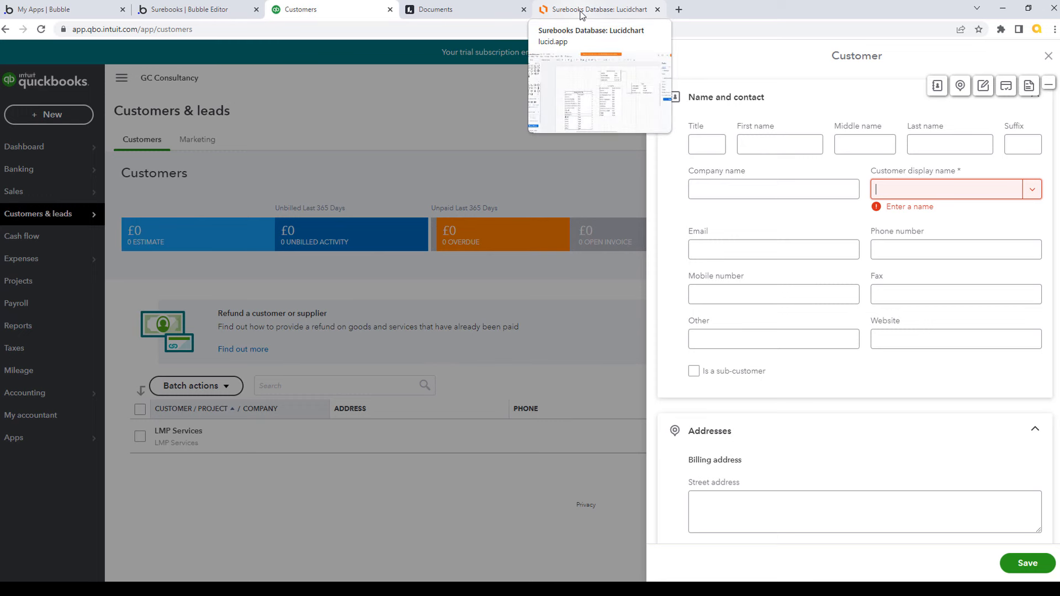
click(582, 15)
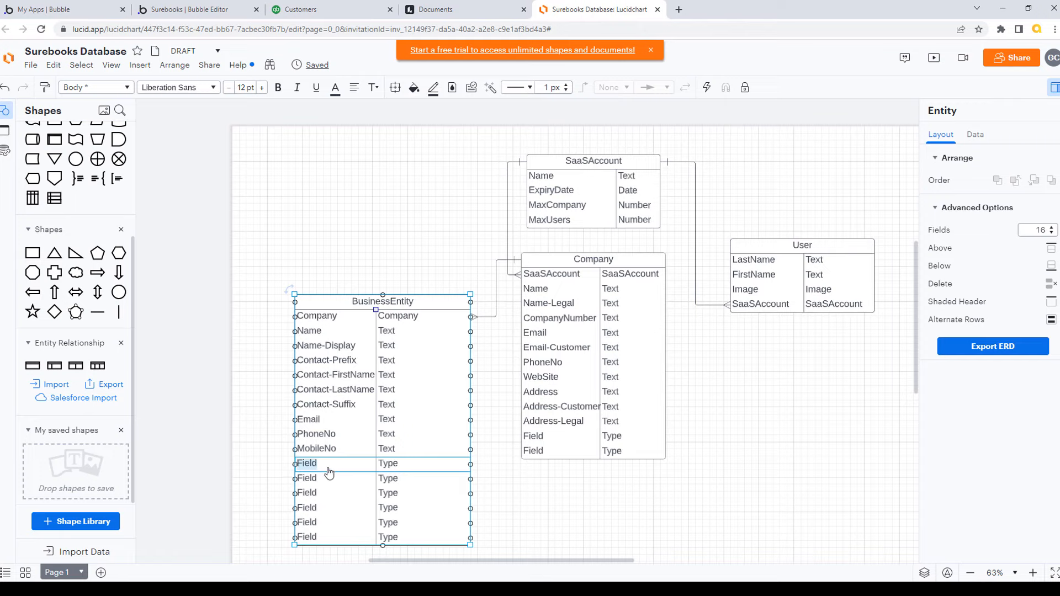
text(LinkedIn)
key(Tab)
text(Text)
key(Tab)
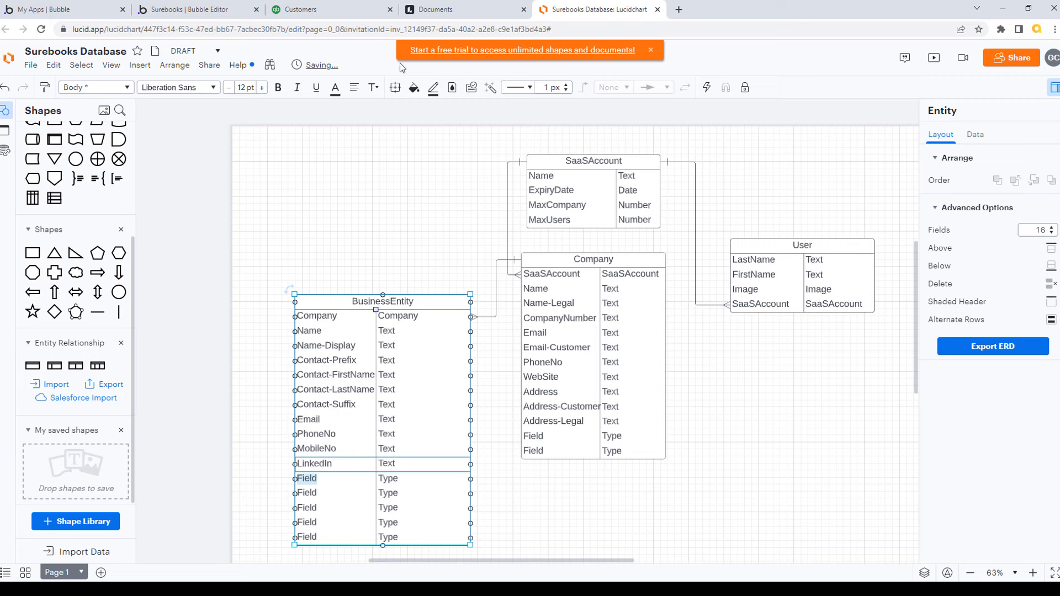
- Recheck the QuickBooks customer form, return to Lucidchart, and set the BusinessEntity table's twelfth field to Other with type Text
click(364, 9)
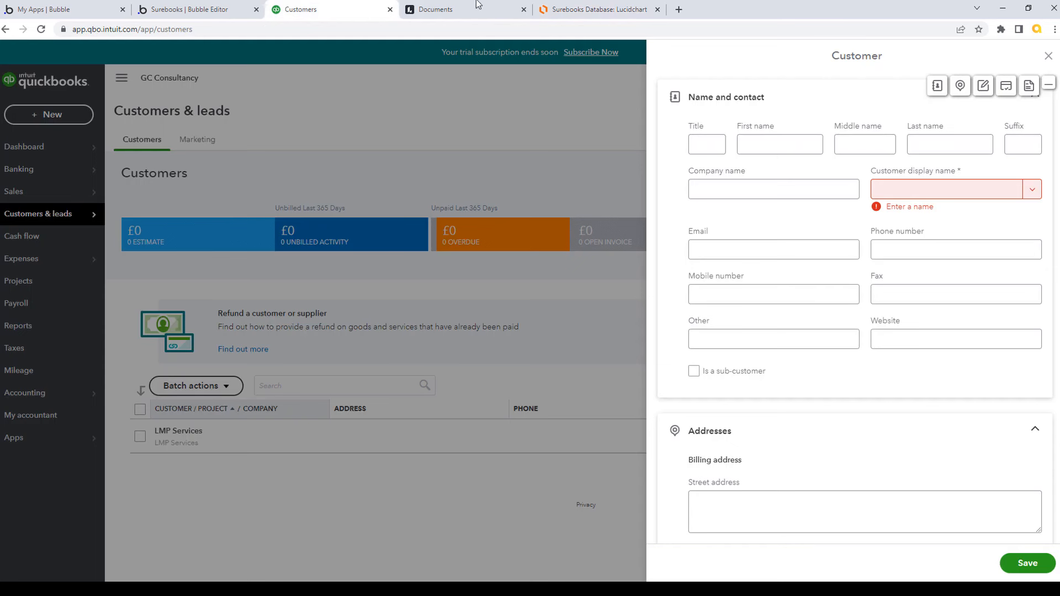
click(603, 10)
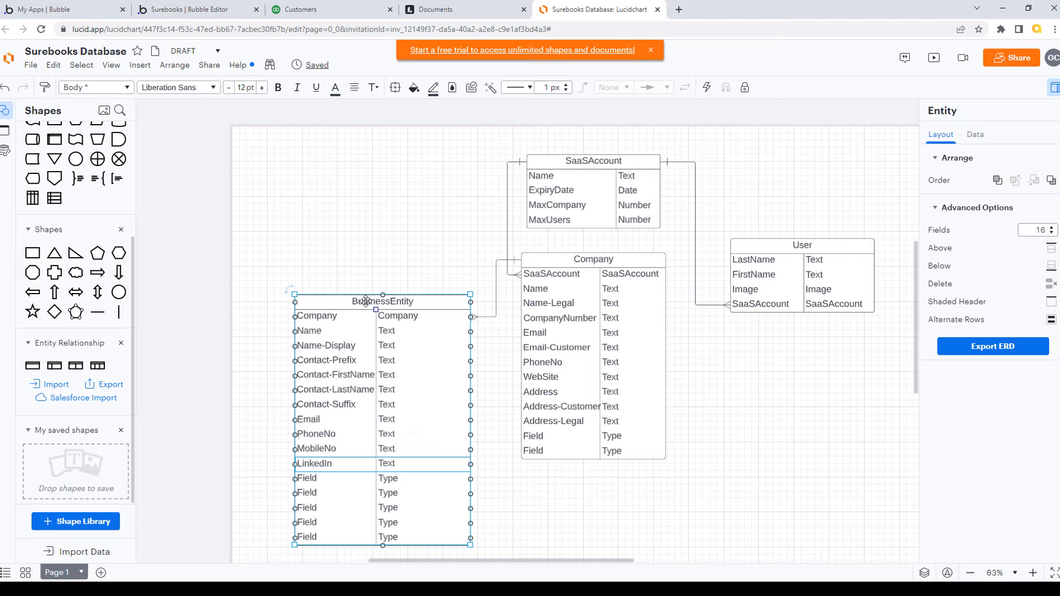
double_click(319, 479)
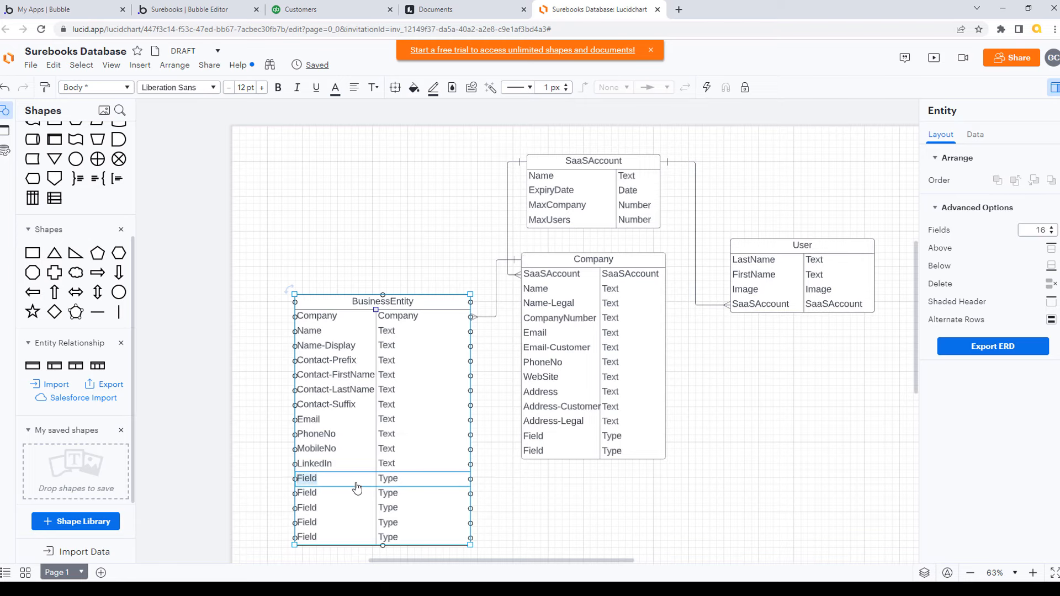
text(Other)
key(Tab)
text(Text)
- Set the BusinessEntity table's thirteenth field to WebSite with type Text
double_click(319, 494)
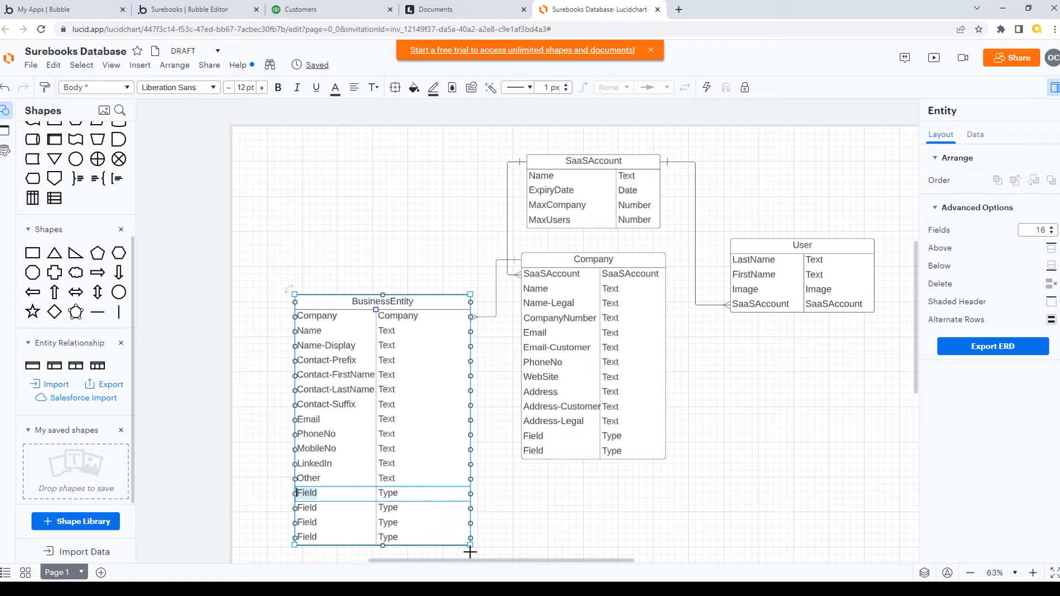
text(WebSite)
key(Tab)
text(Tex)
- Examine what the sub-customer option offers on the QuickBooks customer form, and view the User data type in Bubble
click(309, 9)
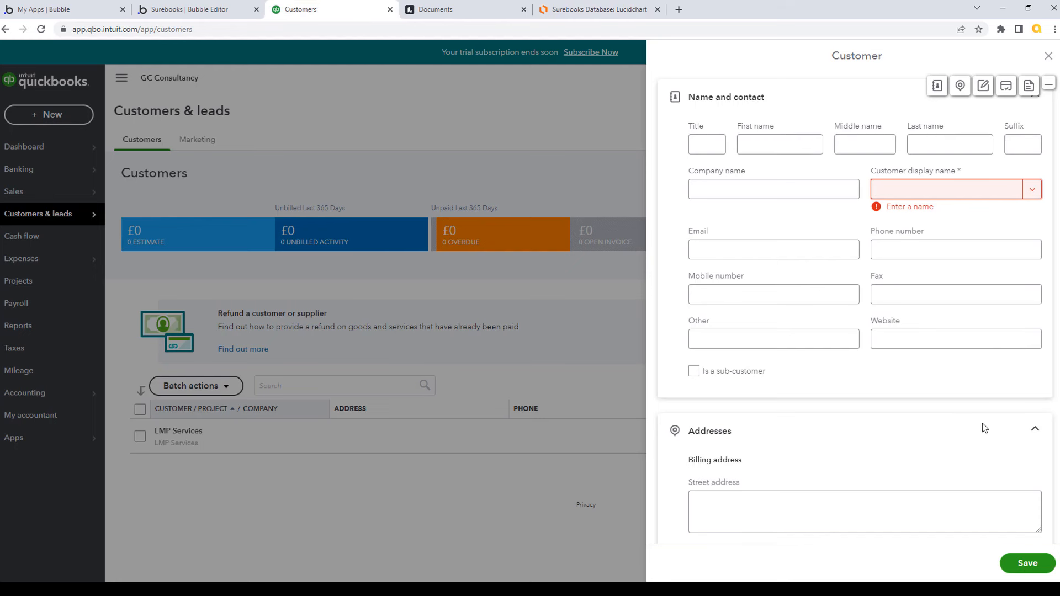
click(694, 372)
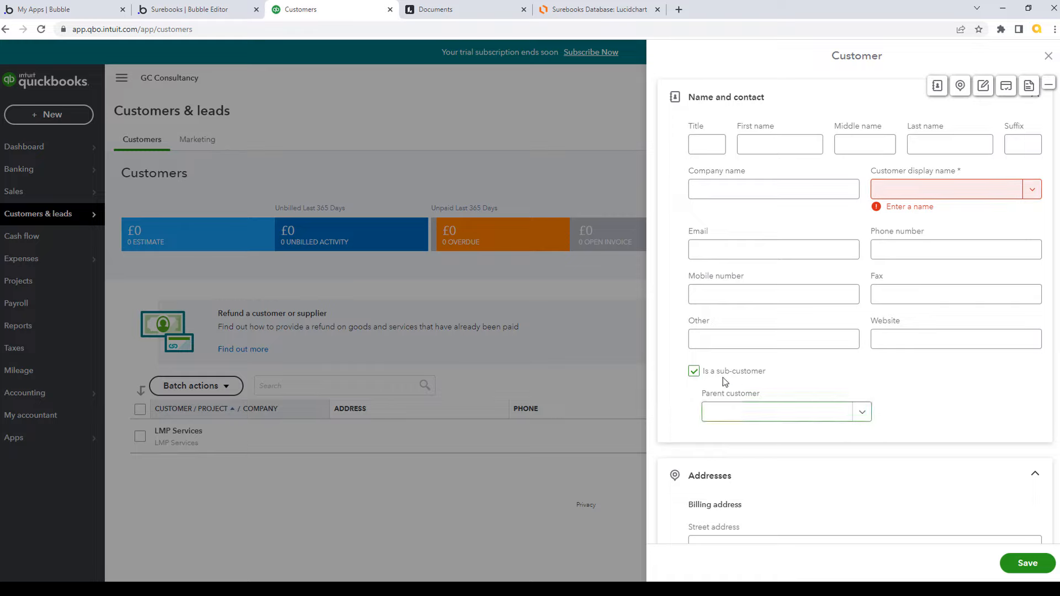
click(694, 371)
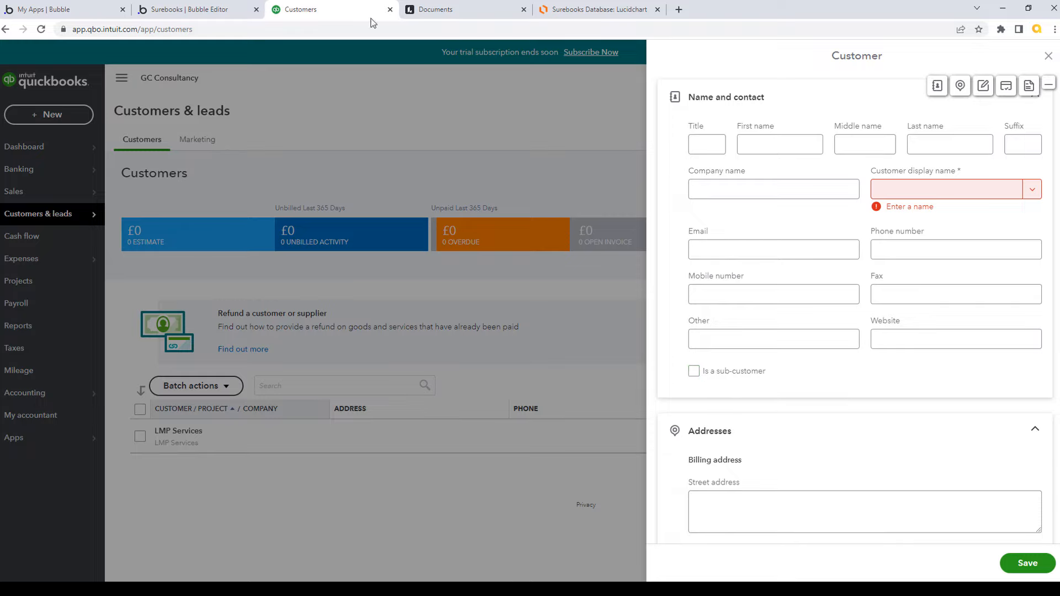
click(221, 10)
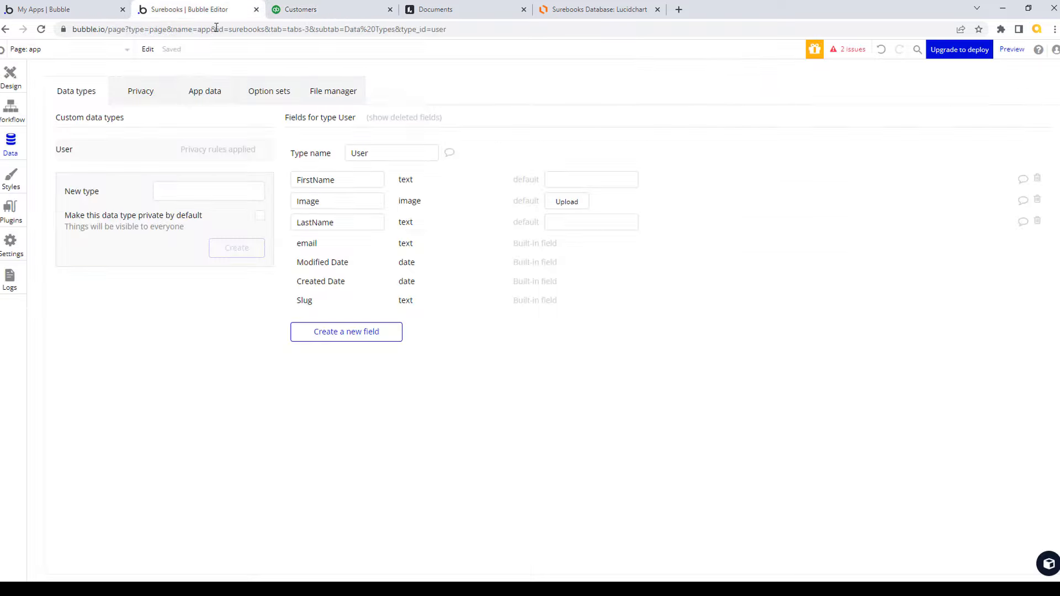
- Return to Lucidchart, set the BusinessEntity table's fourteenth field to Parent with type BusinessEntity, and move the Parent field directly below Company
click(605, 12)
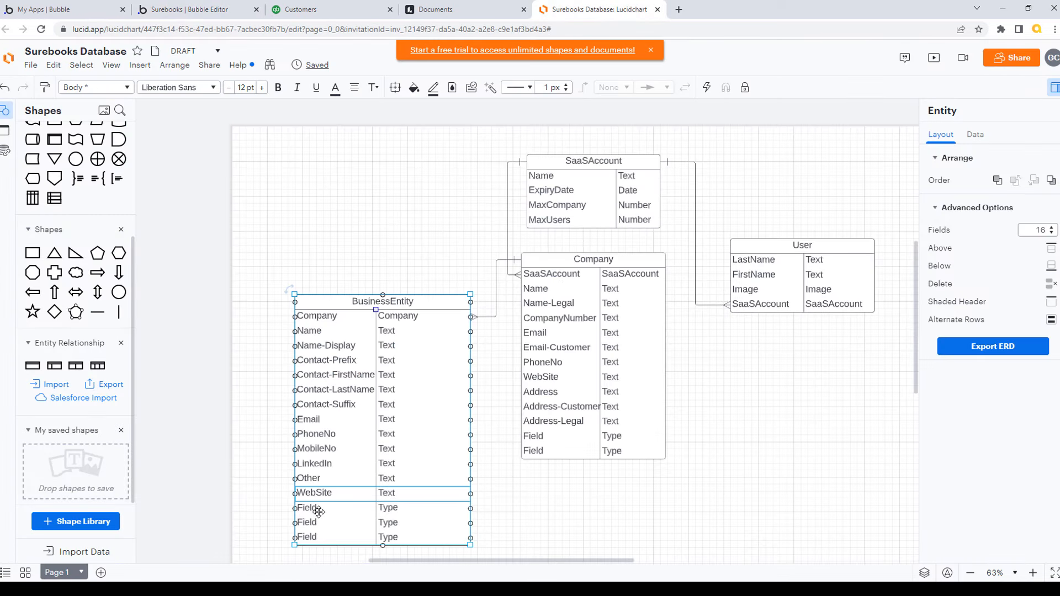
click(319, 512)
click(319, 513)
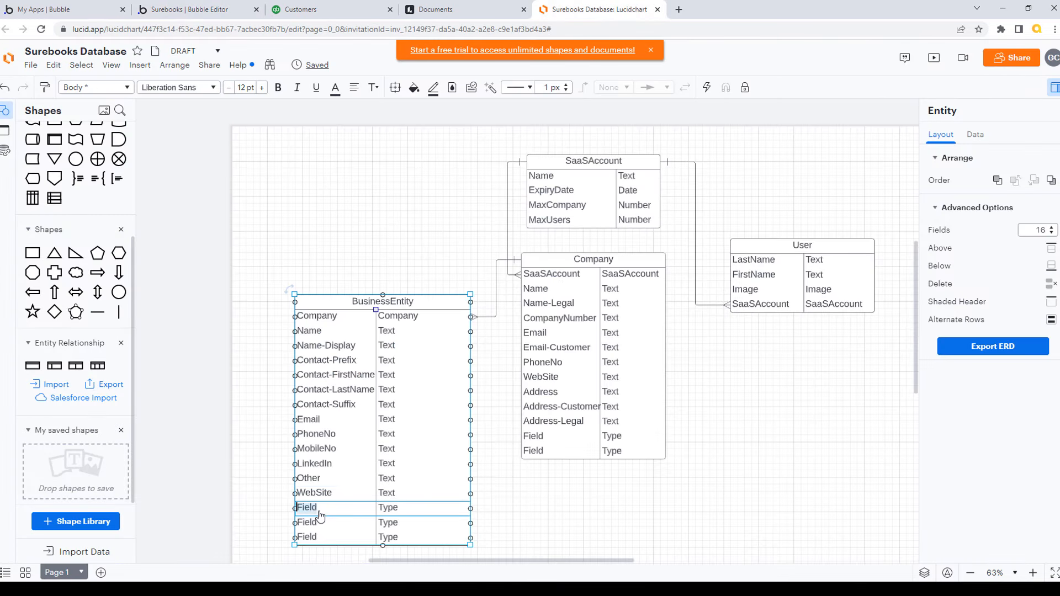
text(Pare)
key(Tab)
text(Bu)
key(BackSpace)
text(usinessEntity)
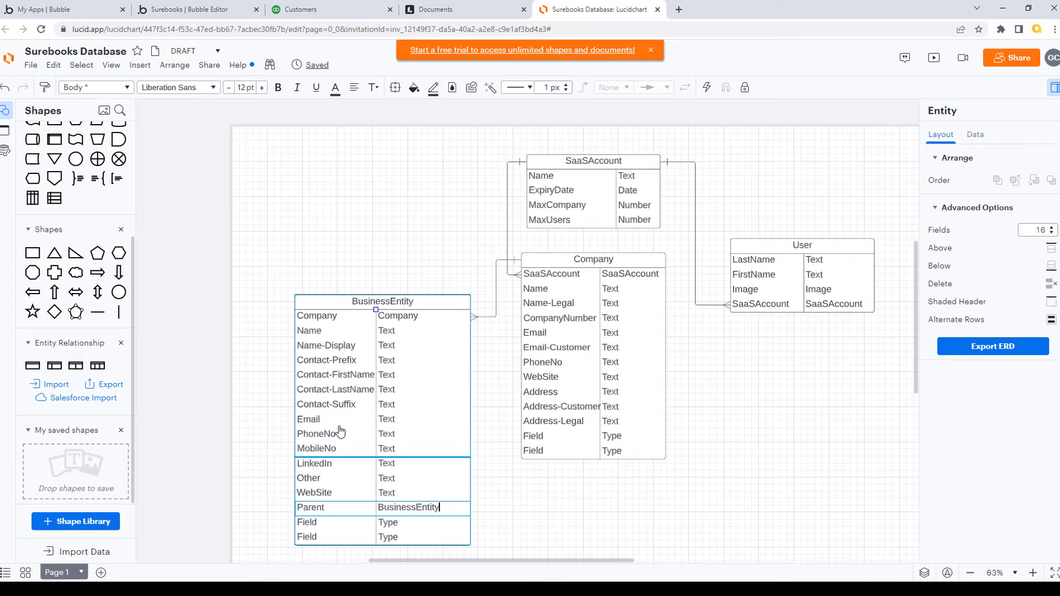
drag(351, 343, 352, 341)
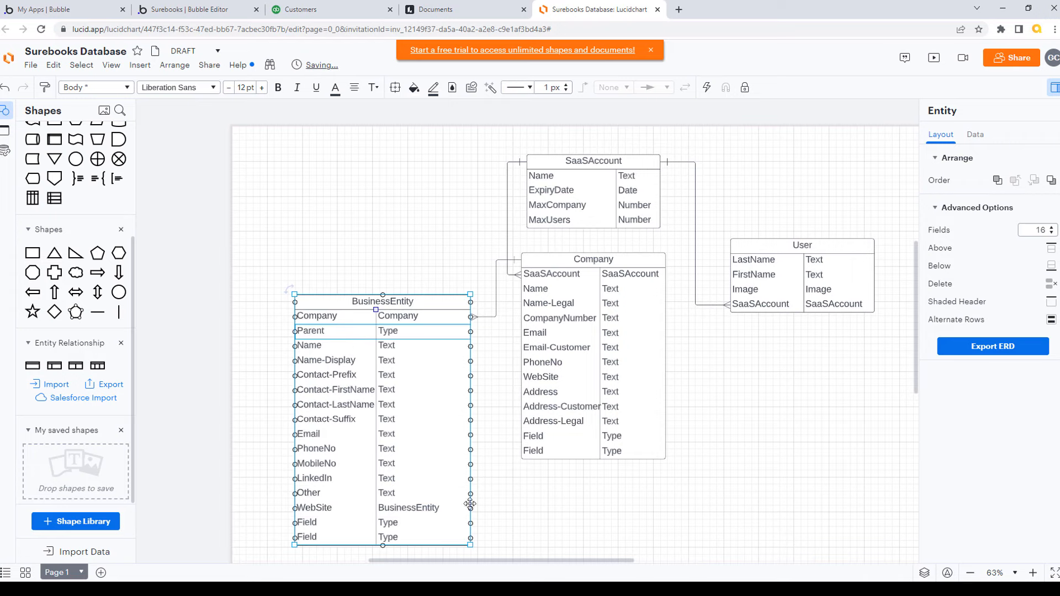
- Examine the billing and shipping address fields on the QuickBooks customer form, including those for a separate shipping address
click(343, 10)
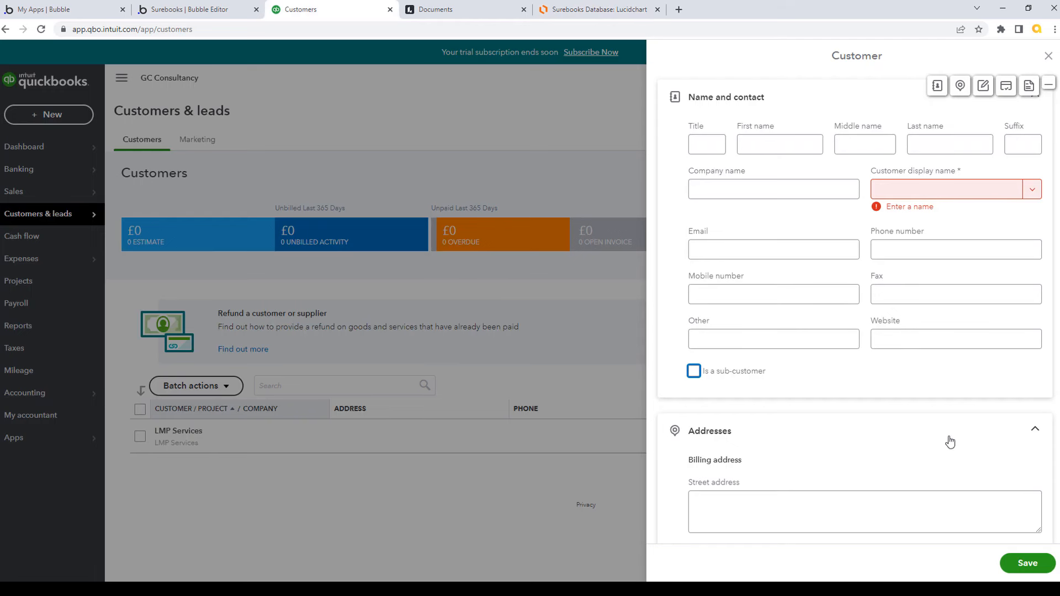
scroll(855, 307, down, 6)
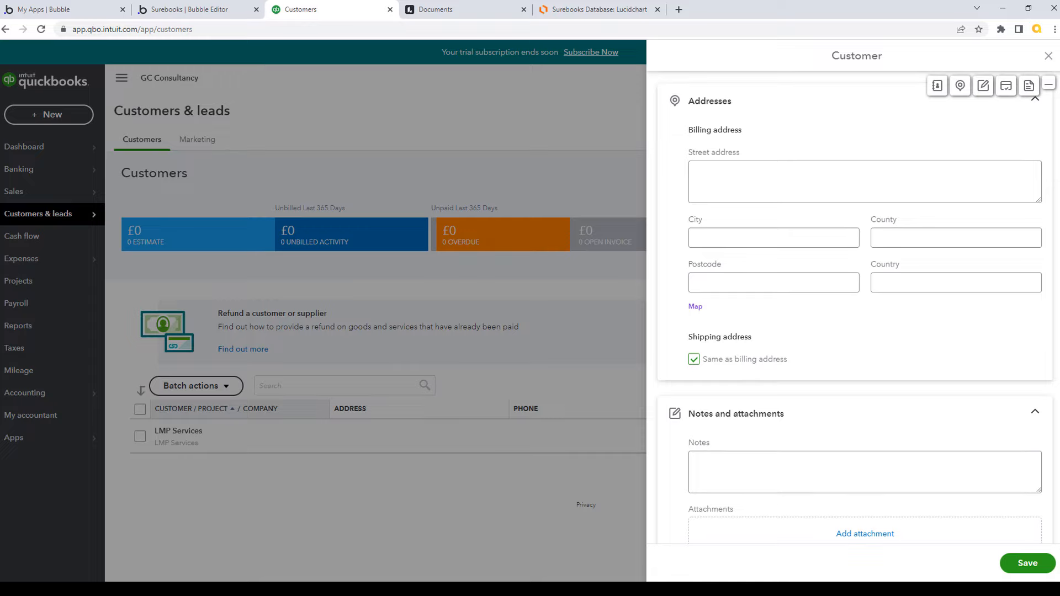
click(719, 184)
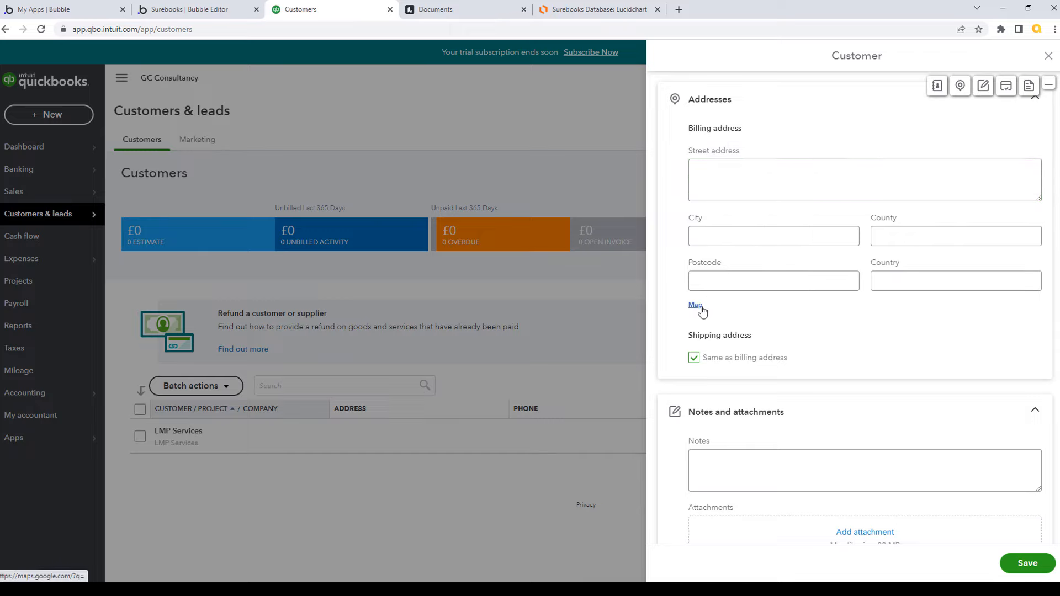
click(948, 280)
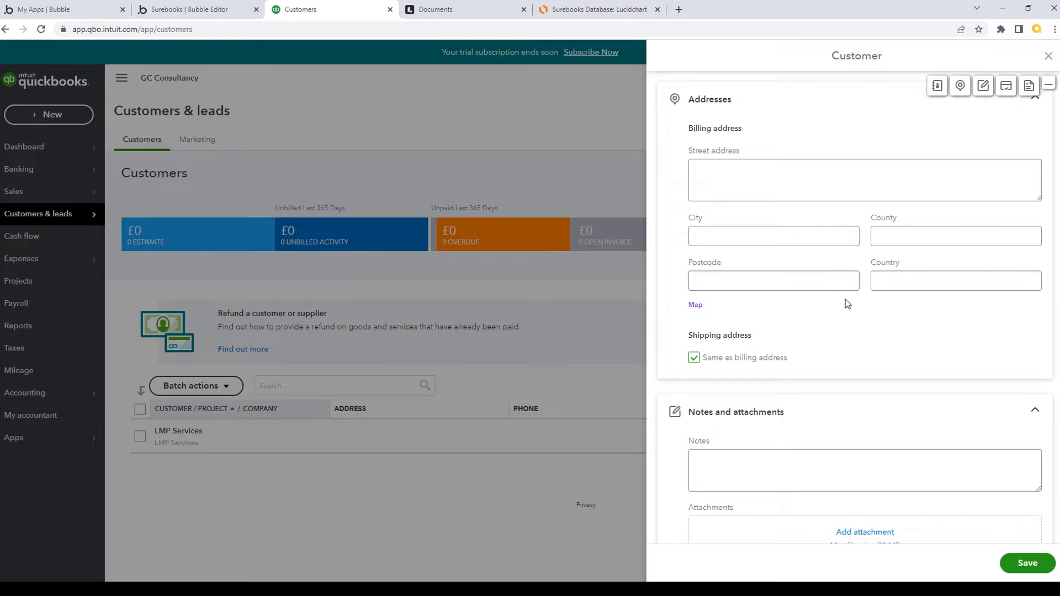
click(694, 358)
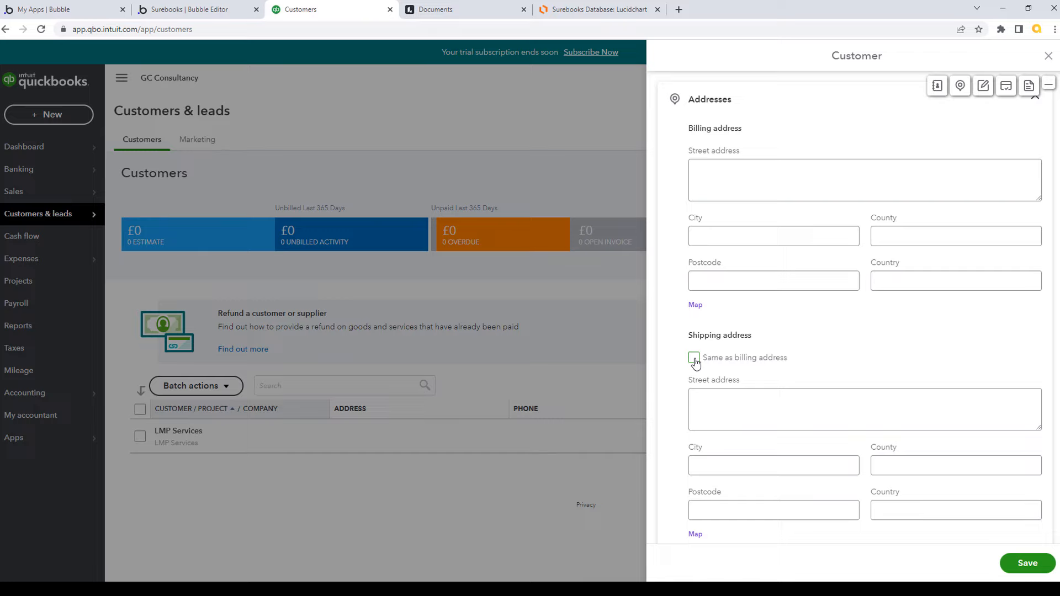
click(694, 358)
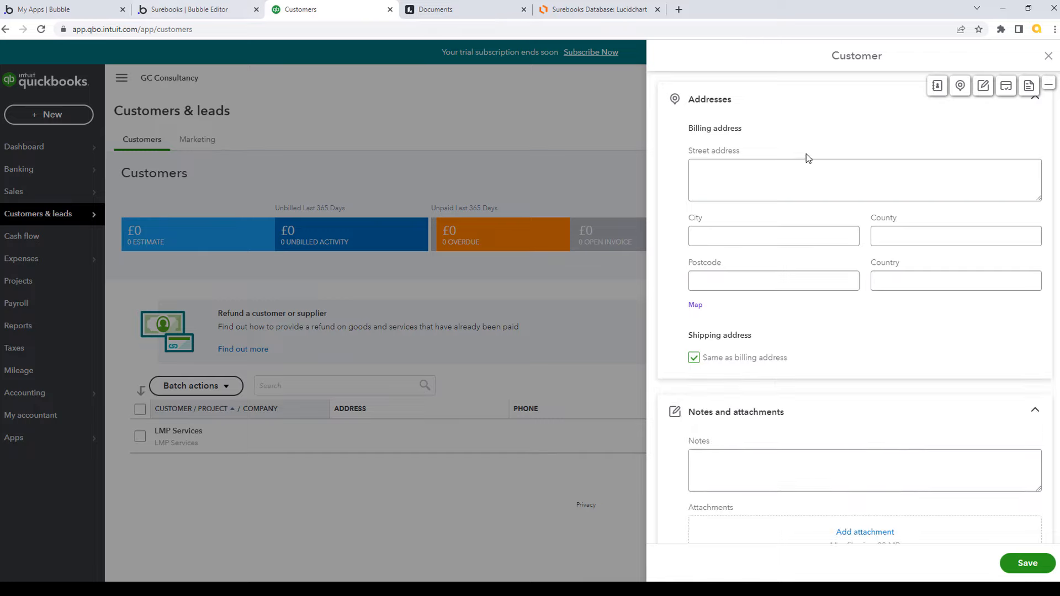
click(740, 170)
- Return to Lucidchart and set the BusinessEntity table's fifteenth field to Address-Street with type Text
click(599, 9)
text(Address-S)
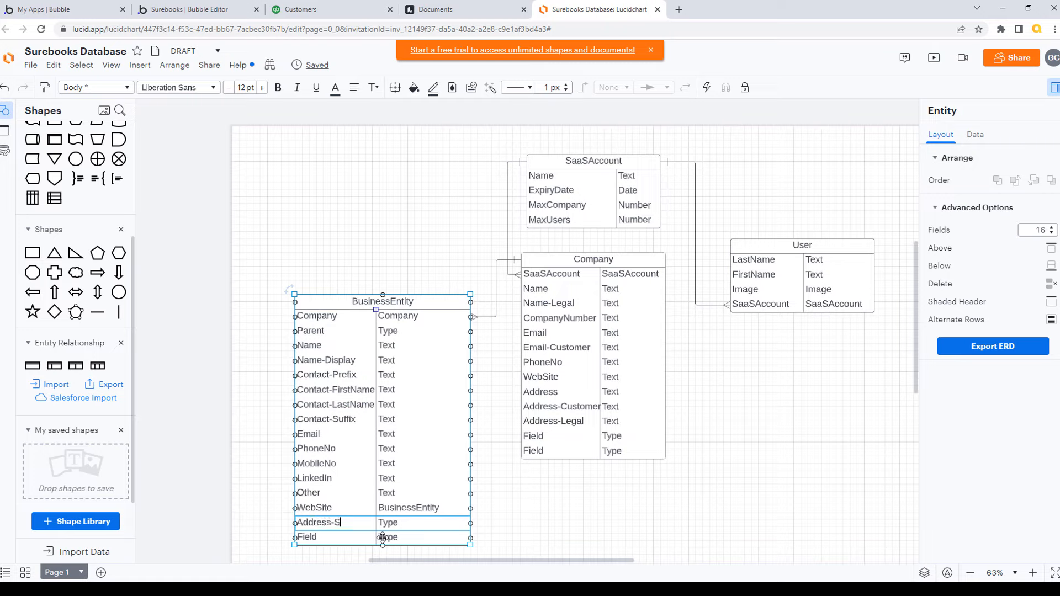
text(treet)
key(Tab)
text(Text)
key(Tab)
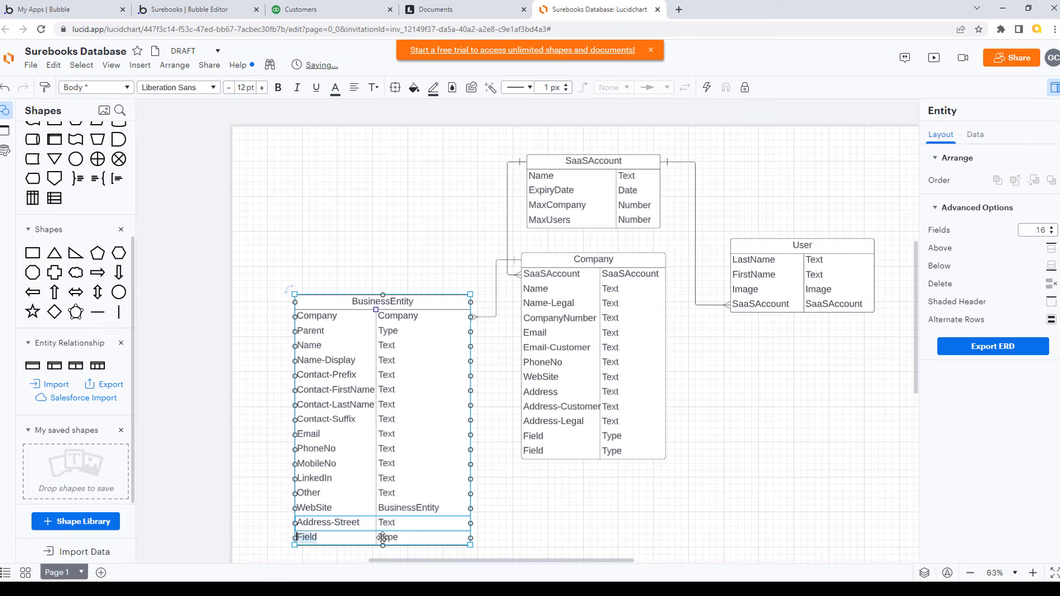
- Set the BusinessEntity table's sixteenth field to Address-City with type Text, and increase the table's field count to 22
text(Address-C)
click(1052, 228)
click(1053, 228)
click(1052, 228)
click(1053, 228)
click(1052, 228)
click(1052, 228)
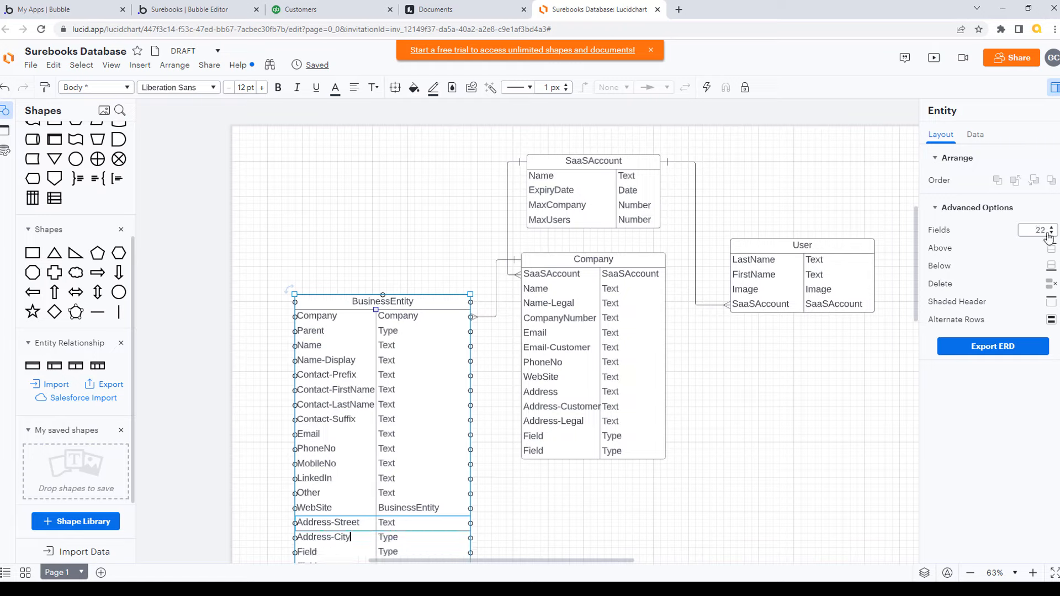
drag(921, 279, 918, 329)
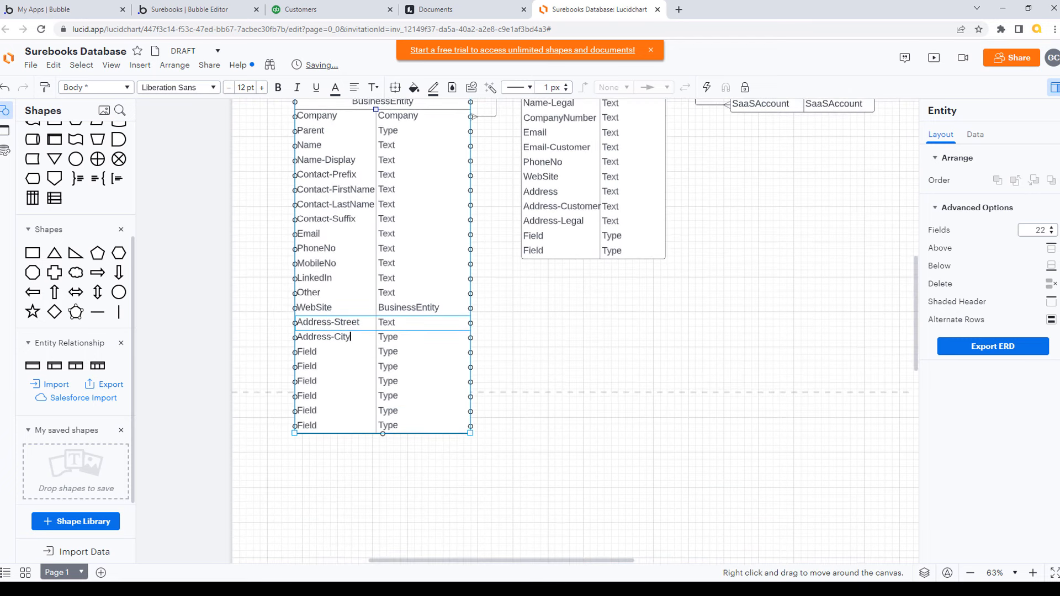
double_click(392, 336)
text(Tex)
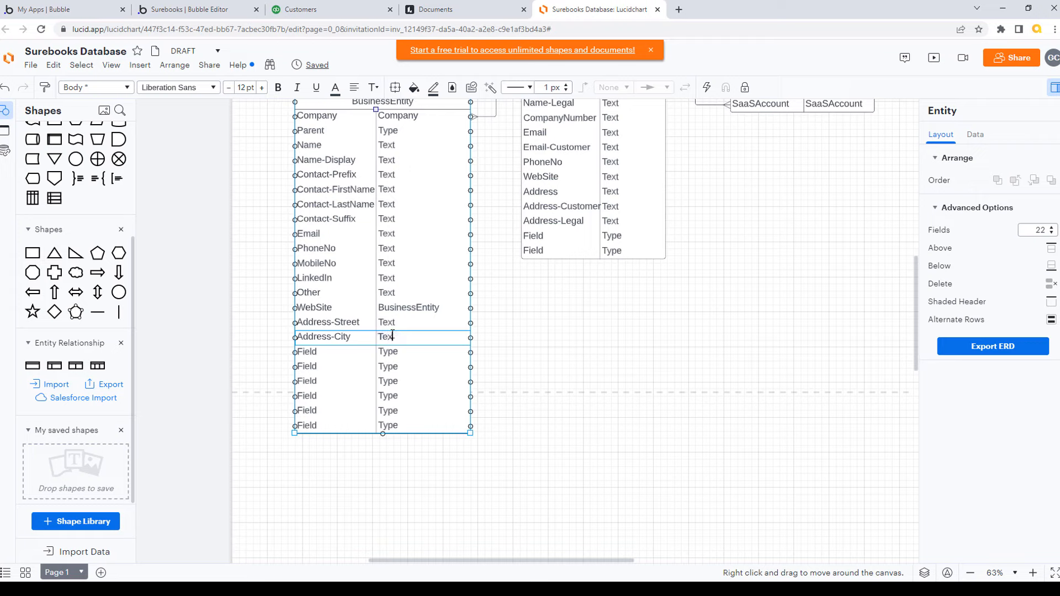
text(t)
- Set the BusinessEntity table's seventeenth and eighteenth fields to Address-County and Address-Postcode, both with type Text
double_click(347, 352)
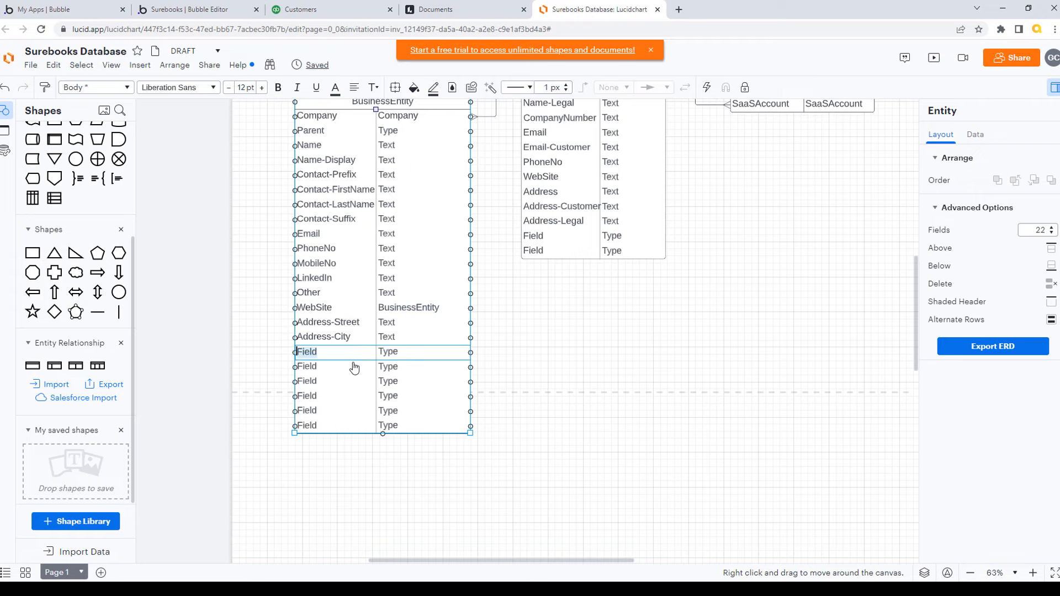
text(Addi)
text(ess-County)
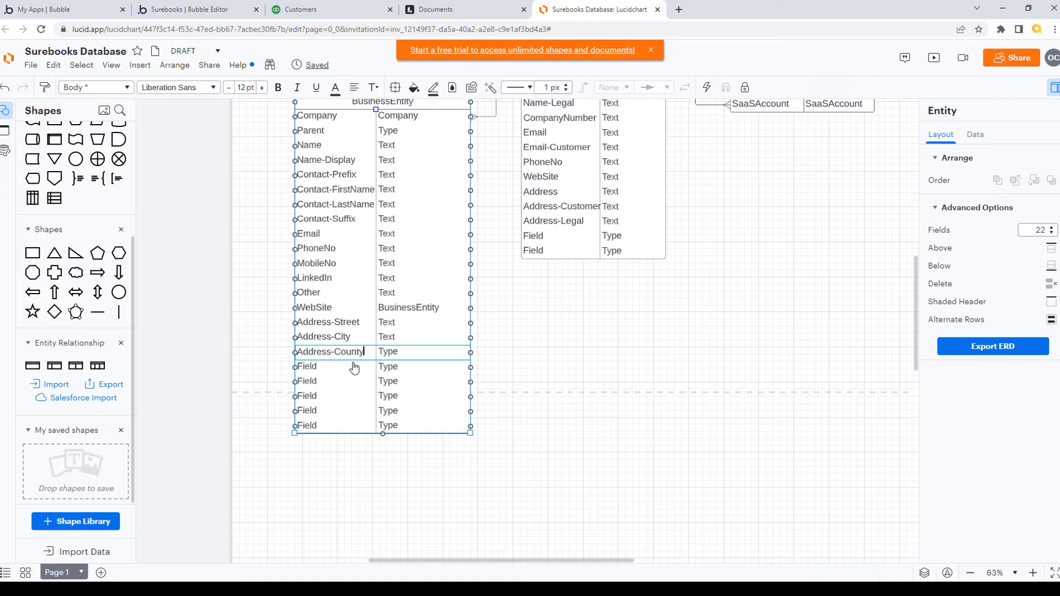
key(Tab)
text(Text)
key(Tab)
text(Address-Postcode)
key(Tab)
text(Te)
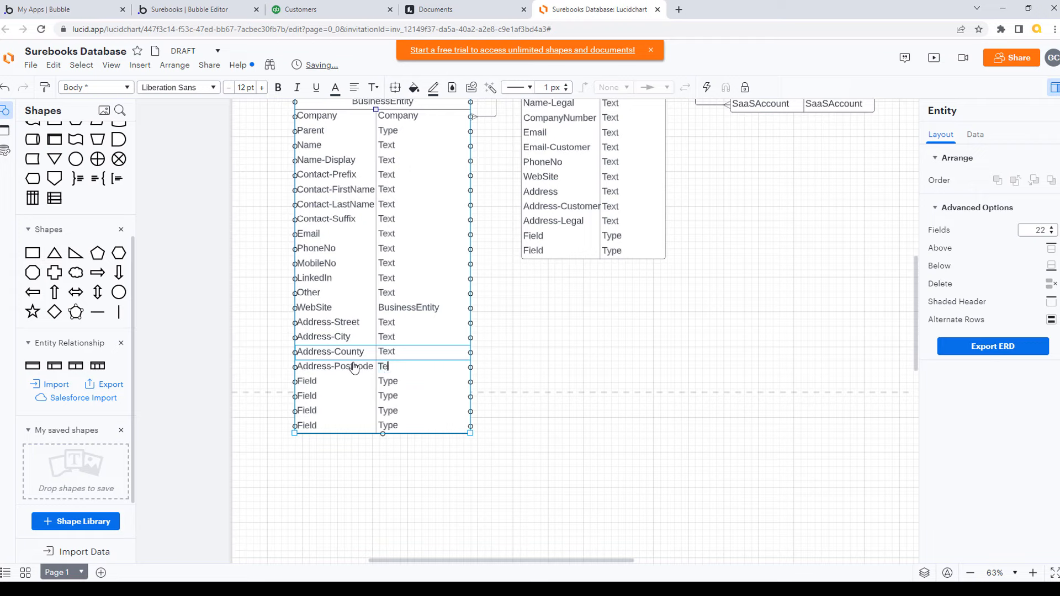
key(Tab)
- Set the BusinessEntity table's nineteenth field to Address-Country, spelled correctly, with type Text
text(Addre)
text(ss-Contry)
key(Tab)
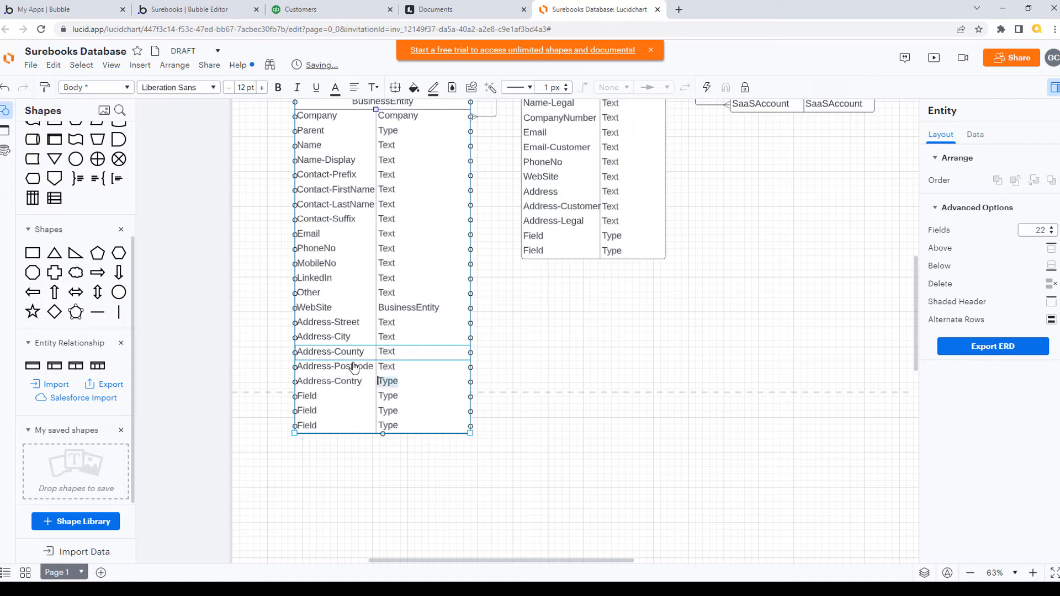
key(shift+Tab)
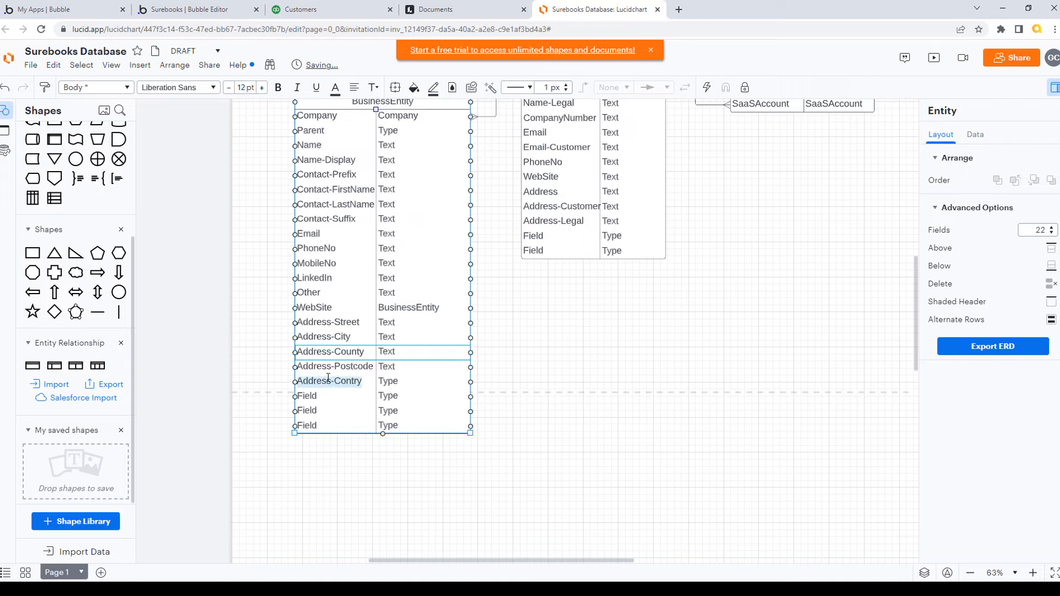
click(351, 382)
text(u)
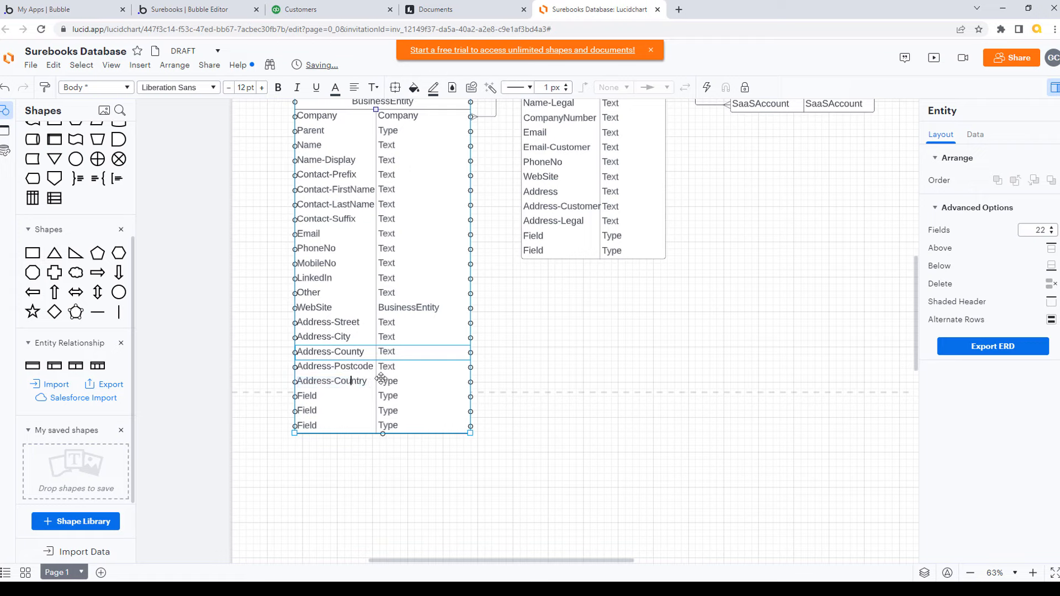
click(398, 385)
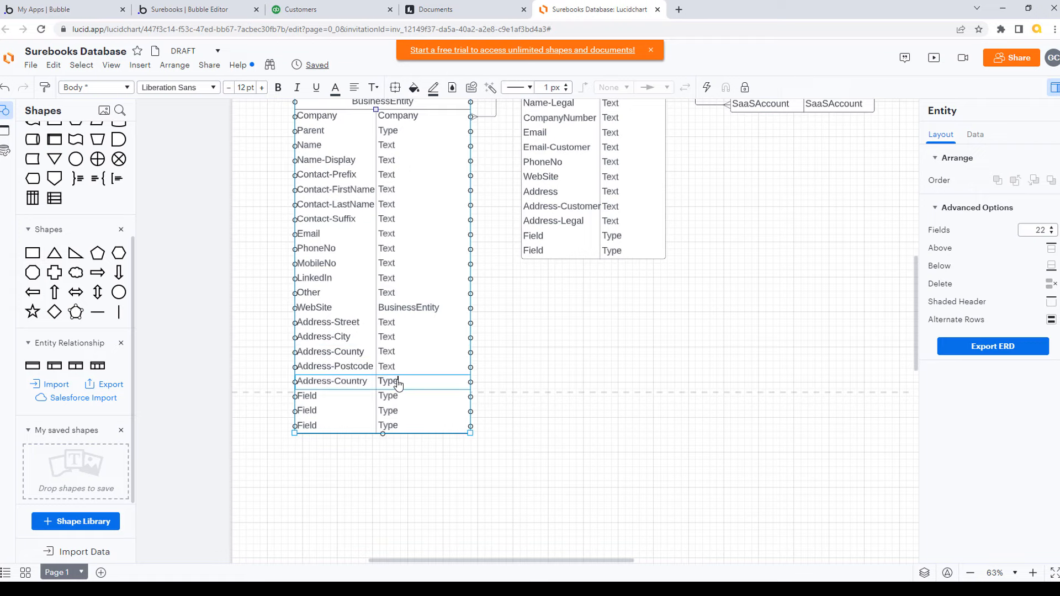
key(BackSpace)
key(BackSpace)
key(BackSpace)
click(313, 324)
click(319, 338)
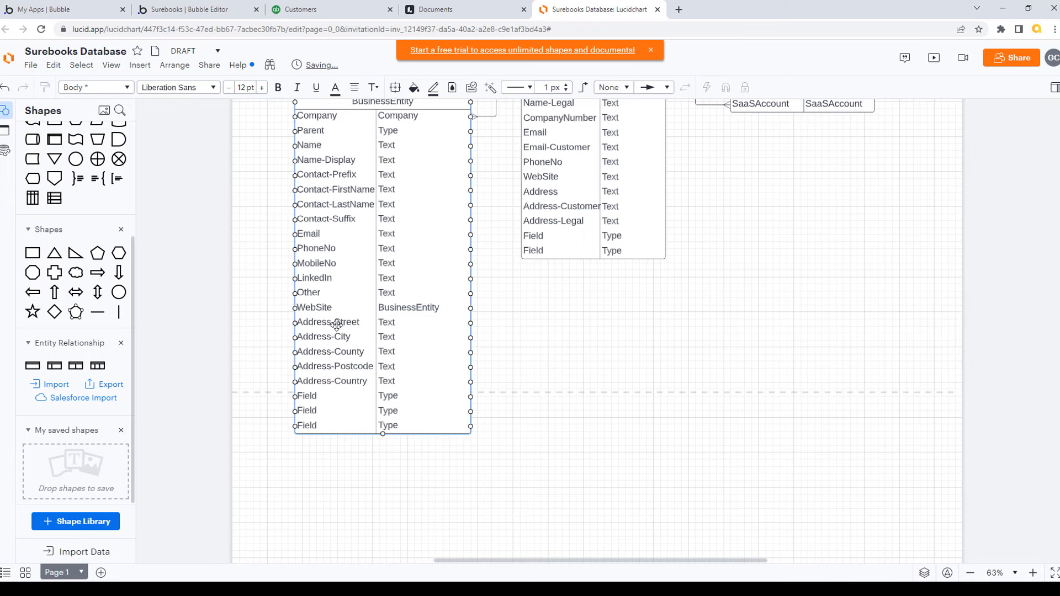
click(318, 323)
scroll(316, 322, up, 1)
click(339, 353)
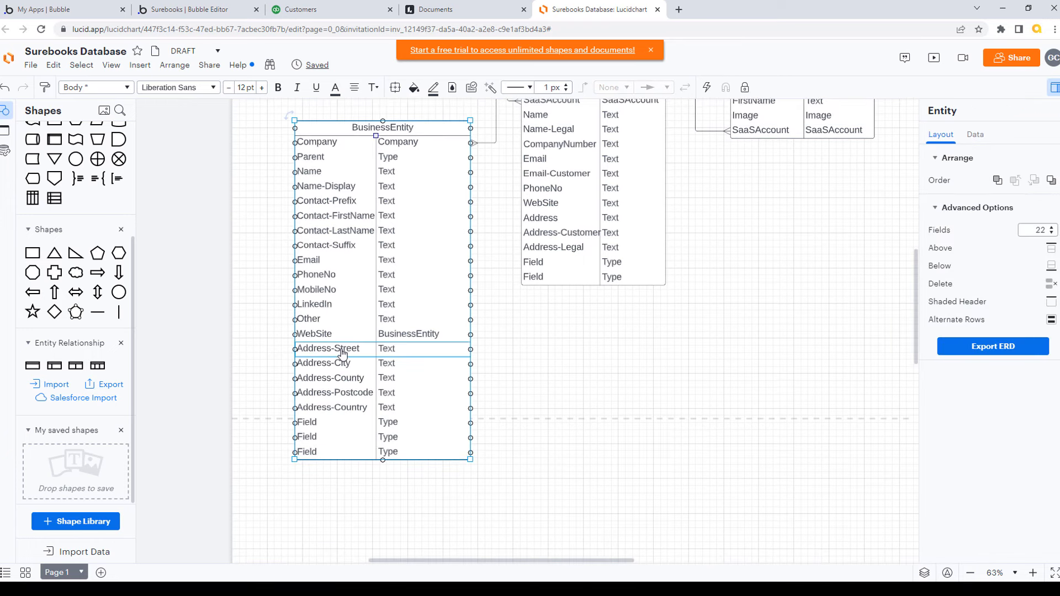
key(Escape)
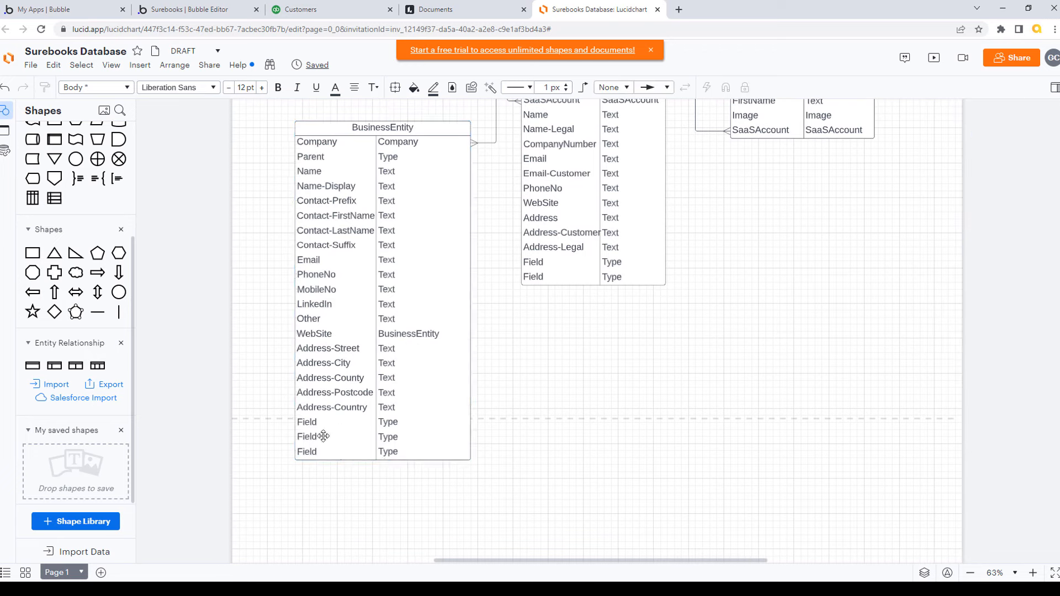
- Name the BusinessEntity table's twentieth field ShipAddress-Street and widen the table
click(360, 429)
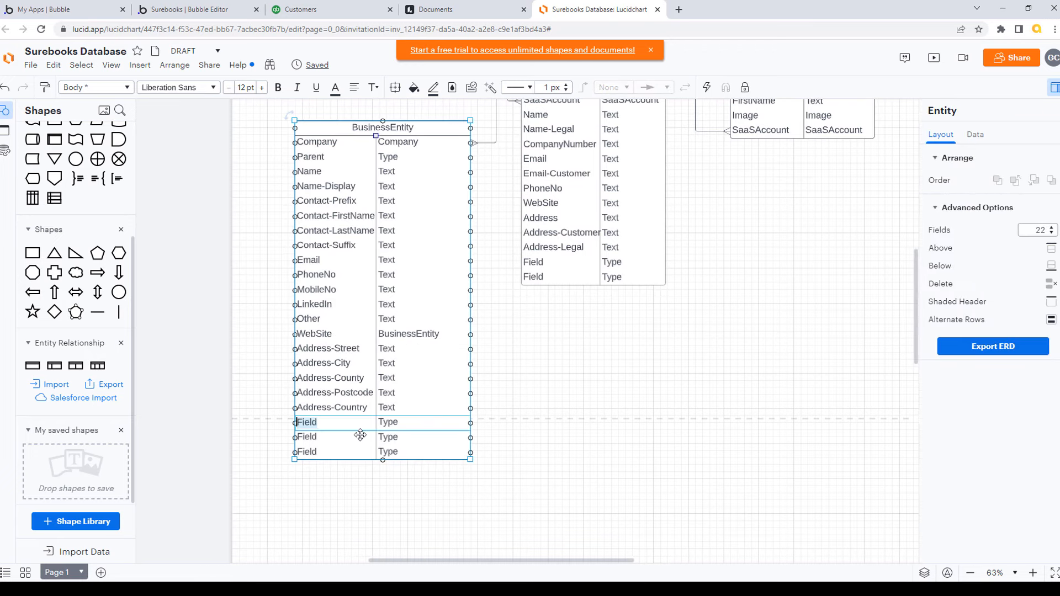
text(ShipAddress-Street)
drag(441, 127, 478, 119)
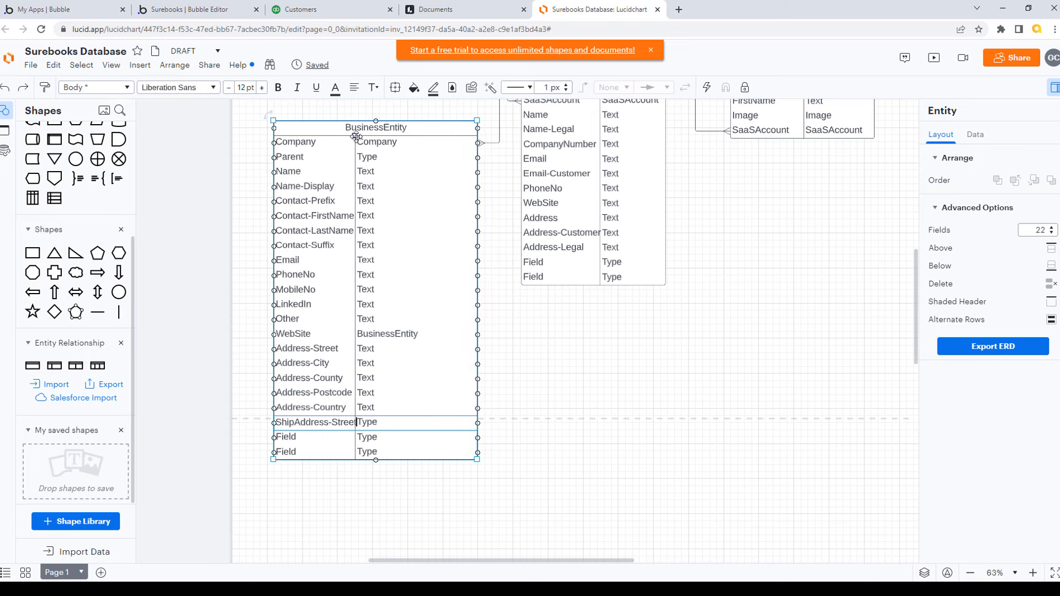
- Widen the BusinessEntity table's field name column, set the type of ShipAddress-Street to Text, and increase the field count to 26
drag(356, 138, 397, 142)
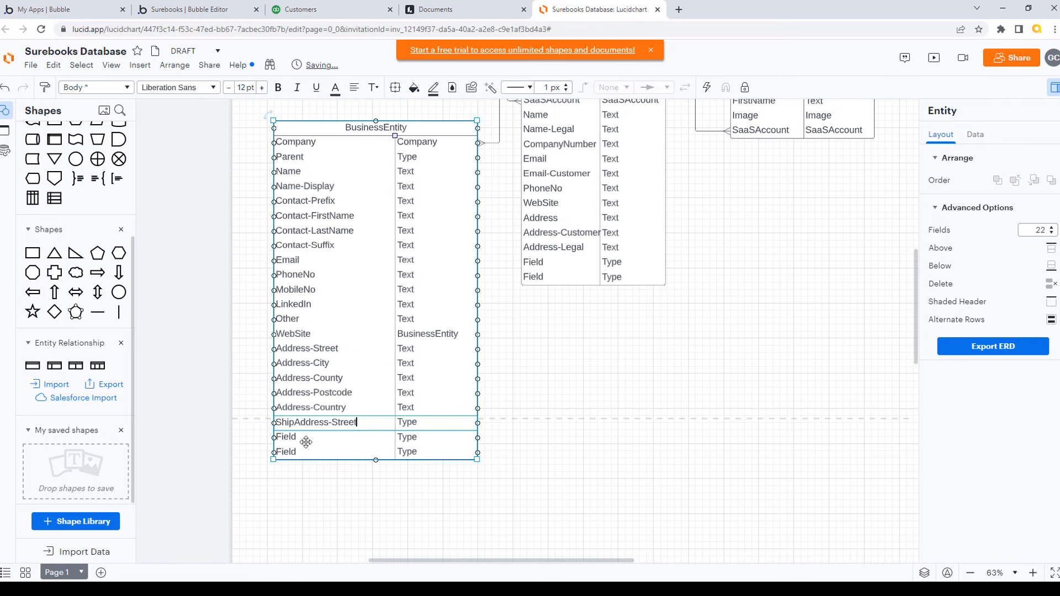
key(Tab)
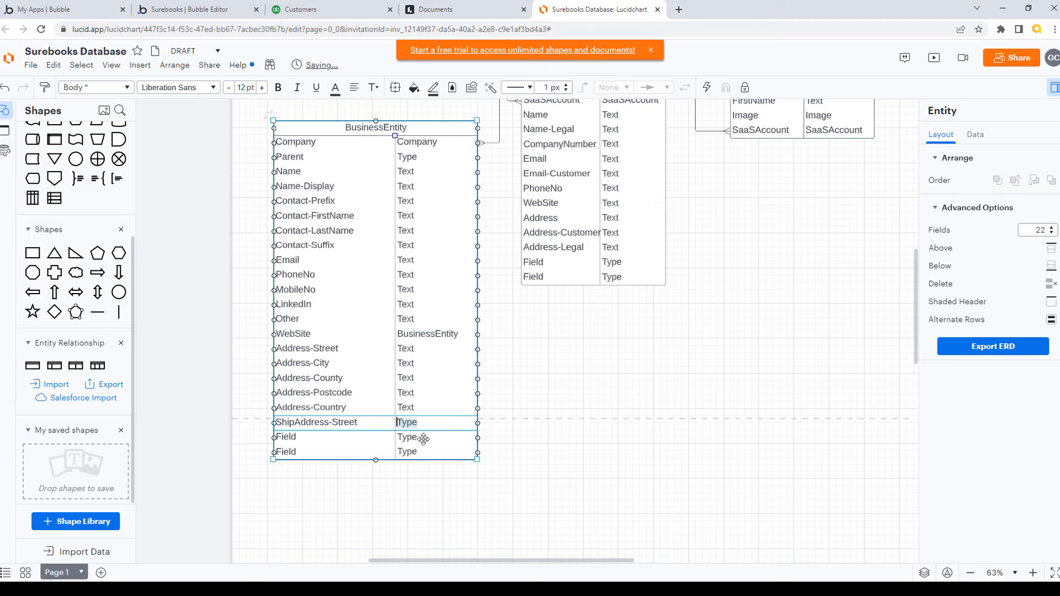
text(t)
click(1052, 232)
click(1052, 232)
click(1051, 232)
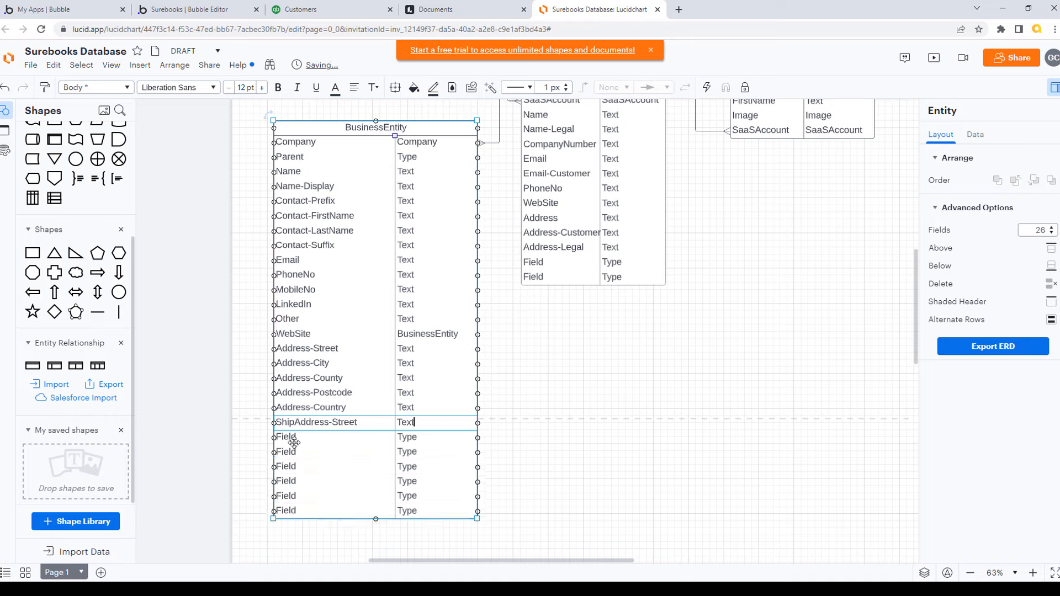
- Set the BusinessEntity table's next four fields to ShipAddress-City, ShipAddress-County, ShipAddress-Postcode and ShipAddress-Country, all with type Text
double_click(297, 444)
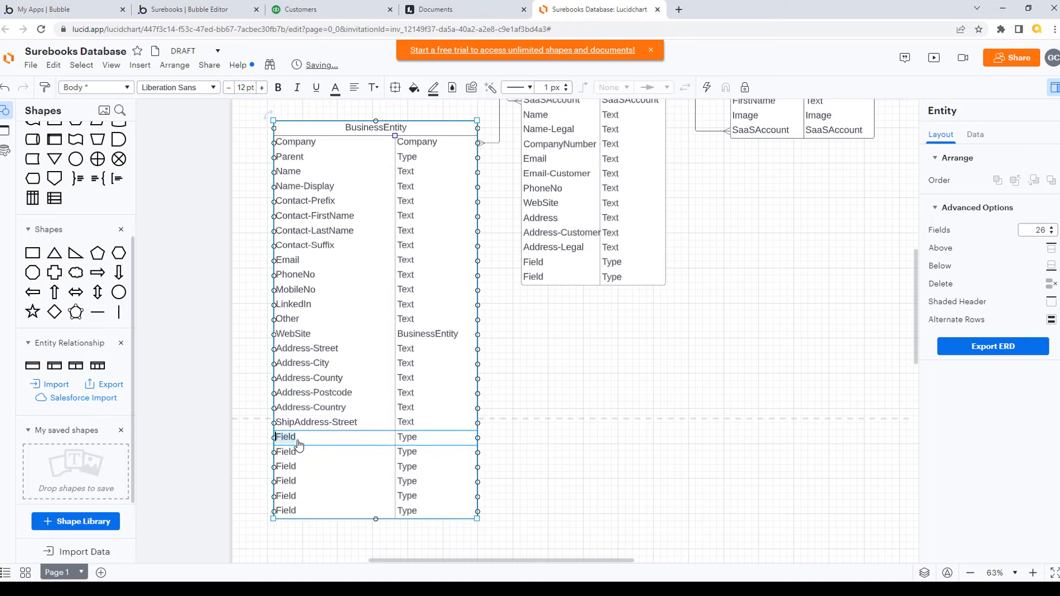
text(S)
key(Tab)
text(Text)
key(Tab)
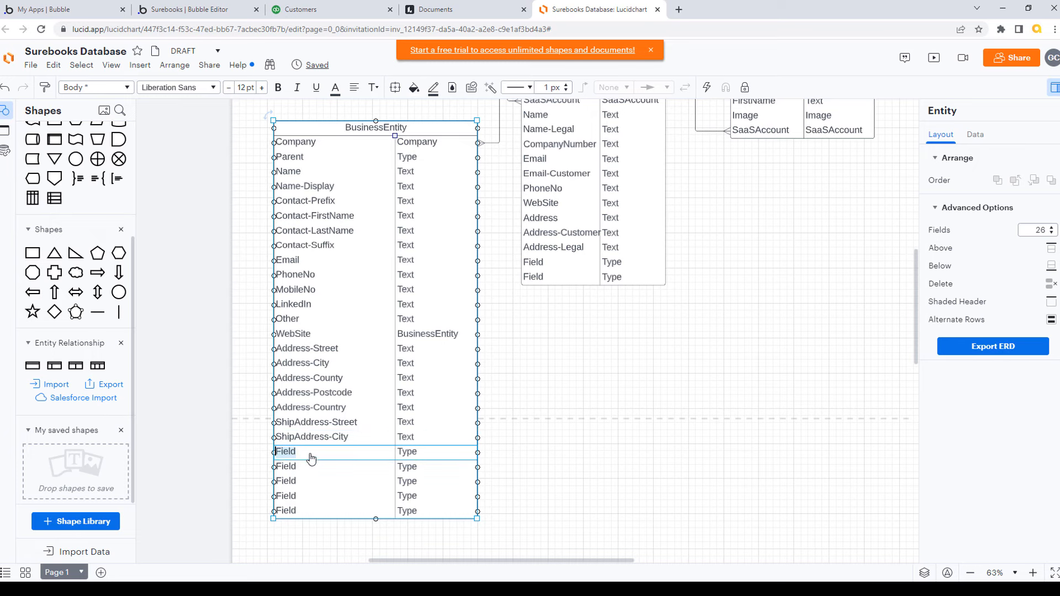
text(ShipAddress-County	Text ShipAddress-Postcode	Text ShipAddress-Country	Text)
click(571, 429)
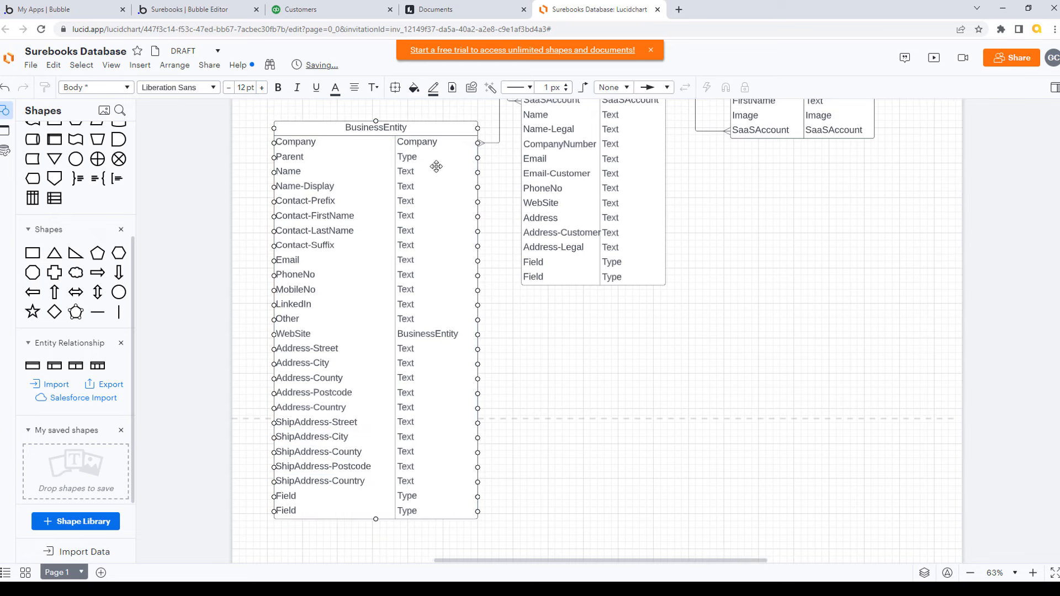
- Check the remaining sections of the QuickBooks customer form, and set the BusinessEntity table's twenty-fifth field in Lucidchart to Notes with type Text
click(339, 11)
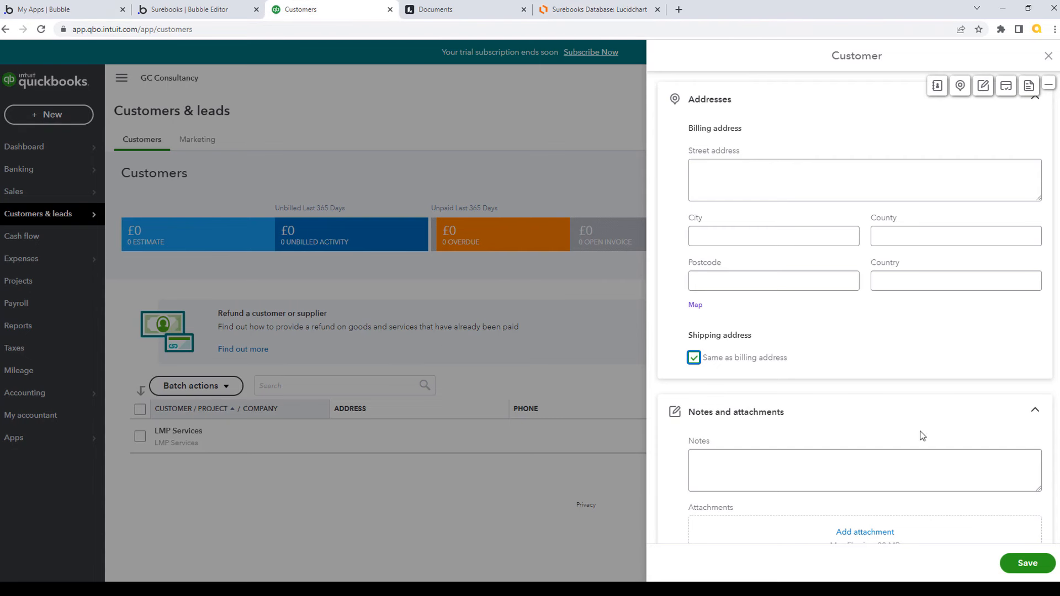
scroll(677, 221, down, 5)
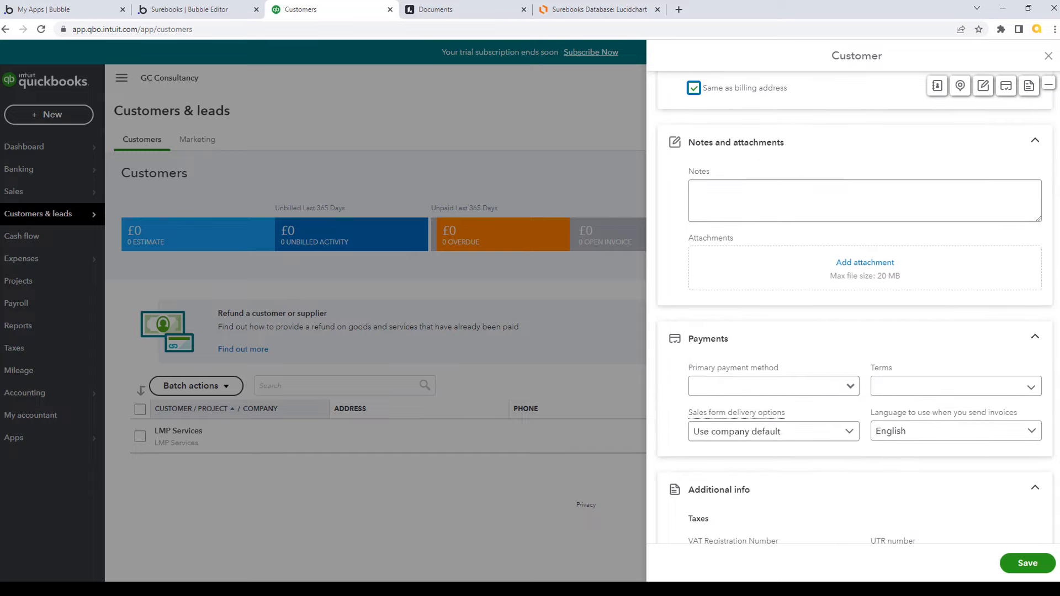
scroll(854, 309, down, 3)
scroll(809, 397, up, 7)
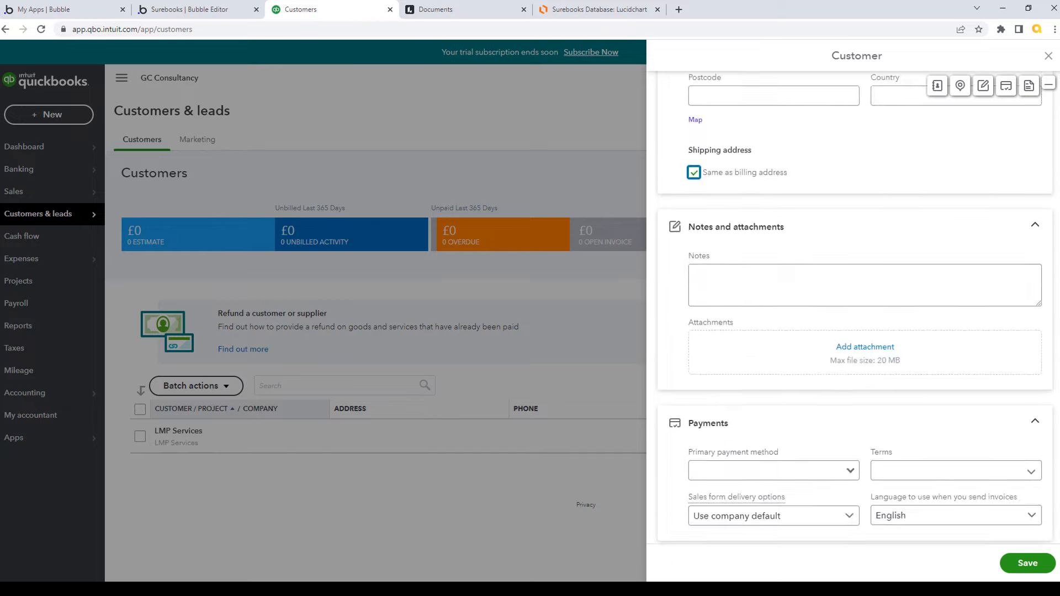
click(732, 435)
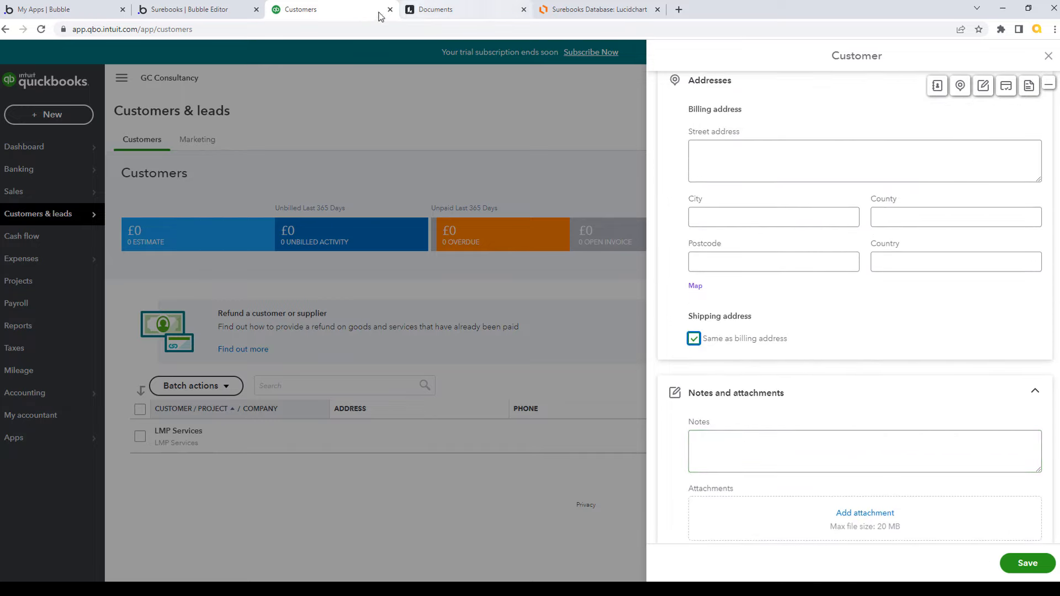
click(574, 10)
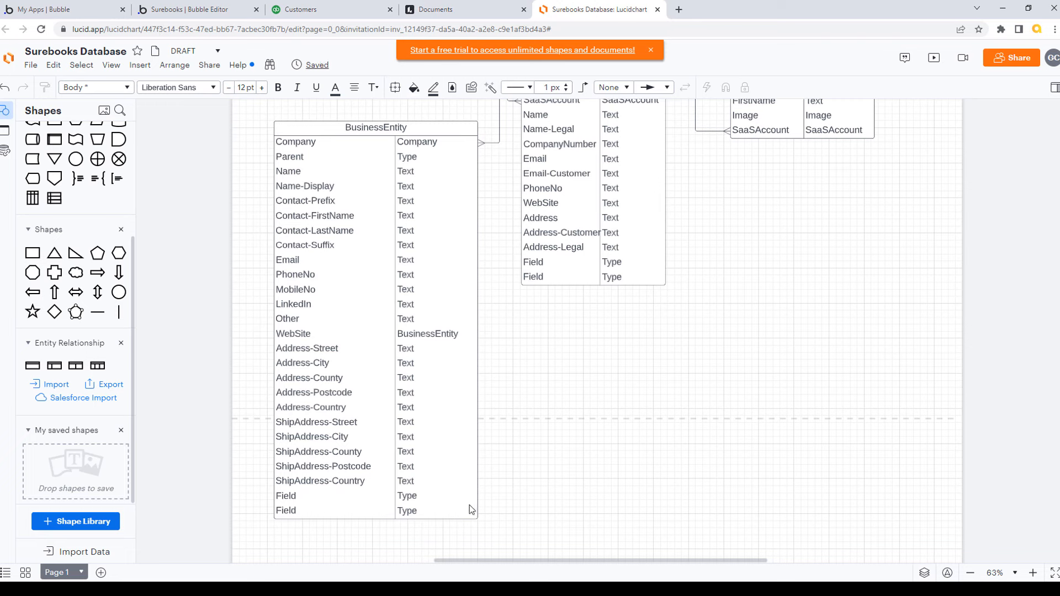
double_click(282, 496)
text(Notes)
key(Tab)
text(T)
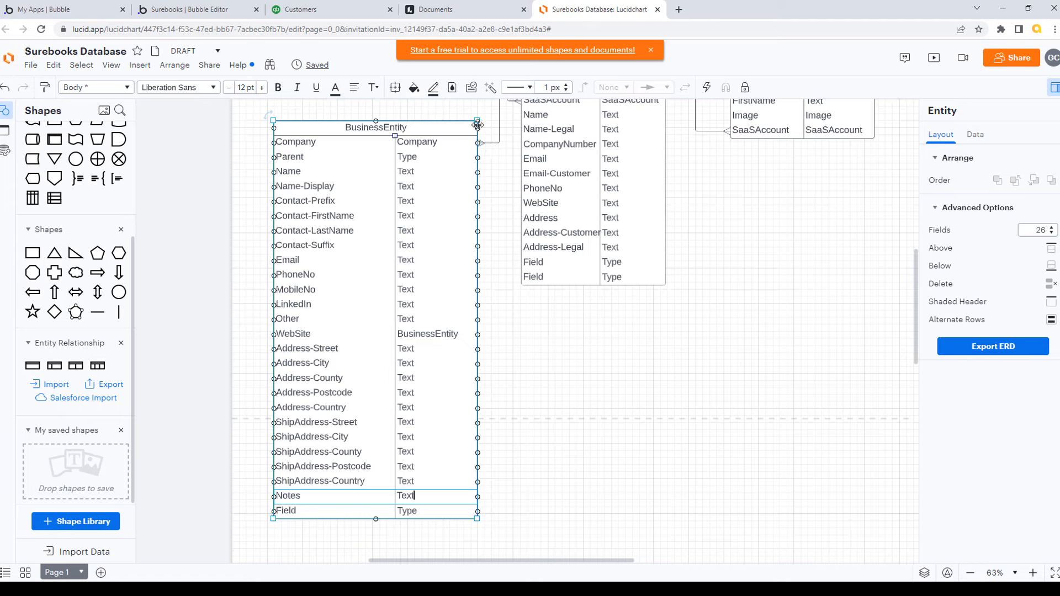
- Connect the BusinessEntity table's header to its own WebSite row, and name the last field Type and move it directly below Company
drag(478, 128, 479, 335)
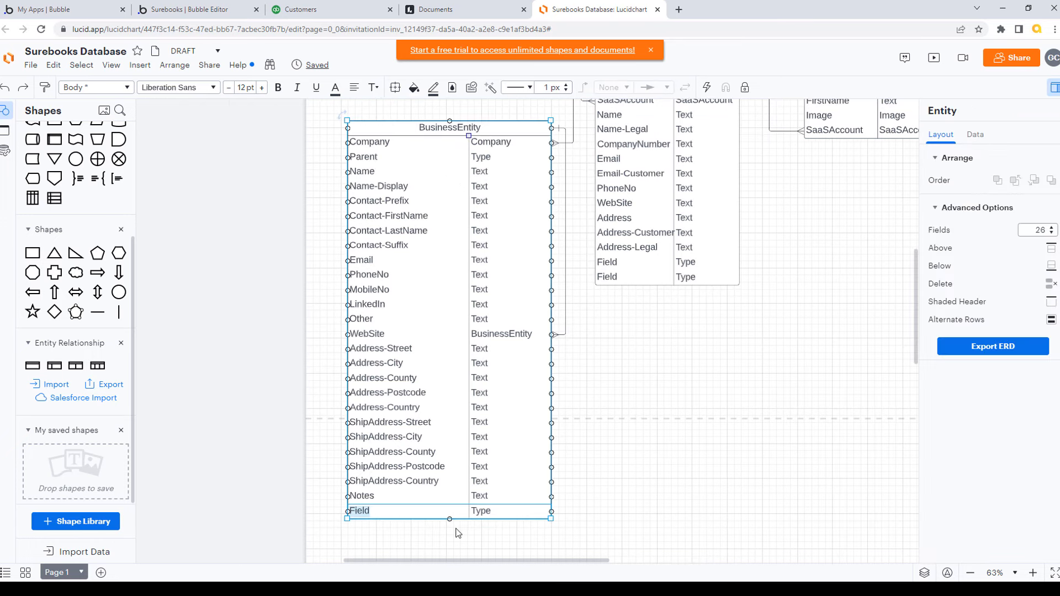
text(Type)
key(Tab)
drag(439, 509, 437, 147)
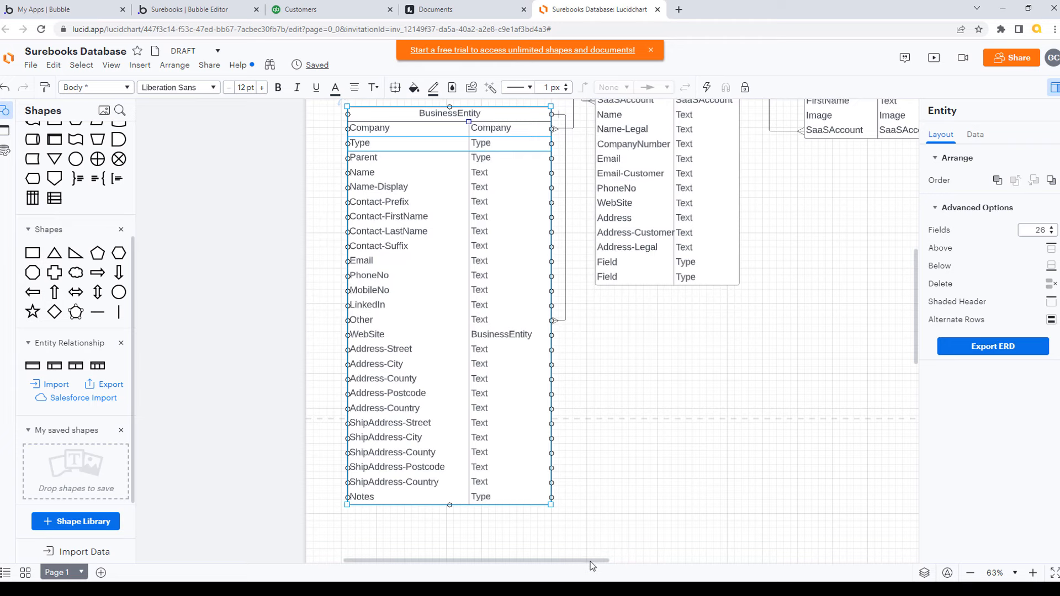
- Add a two-column entity table below the User table and name it _BusinessEntityType
drag(591, 561, 654, 560)
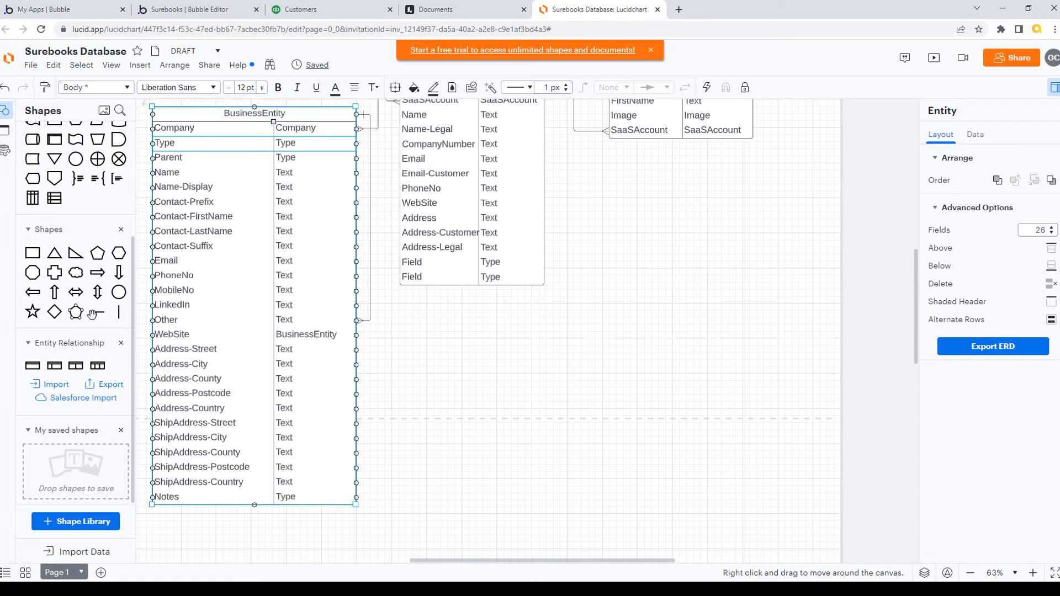
drag(76, 365, 784, 219)
drag(694, 238, 716, 239)
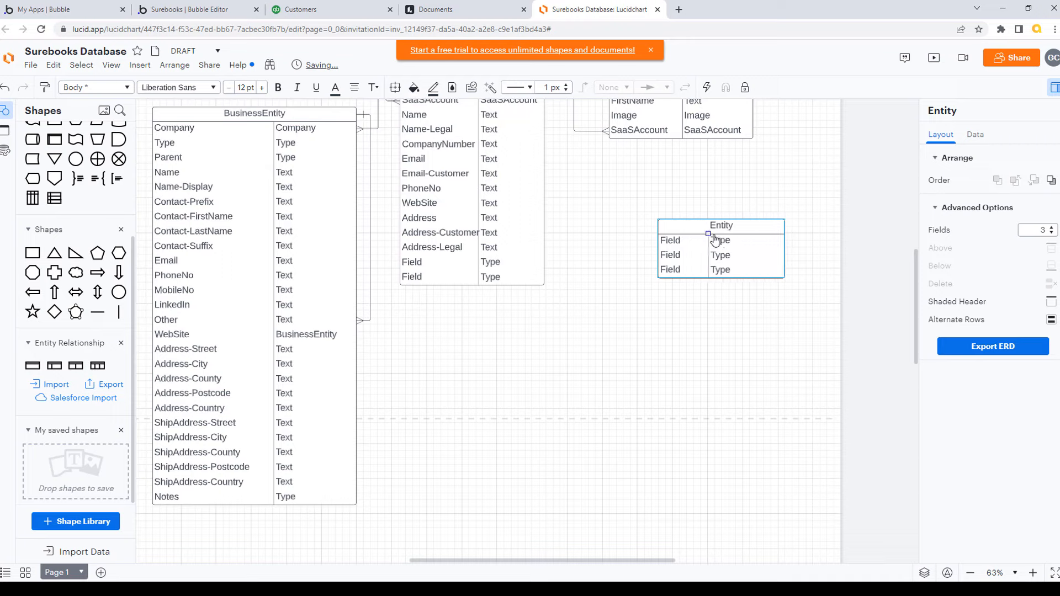
double_click(735, 225)
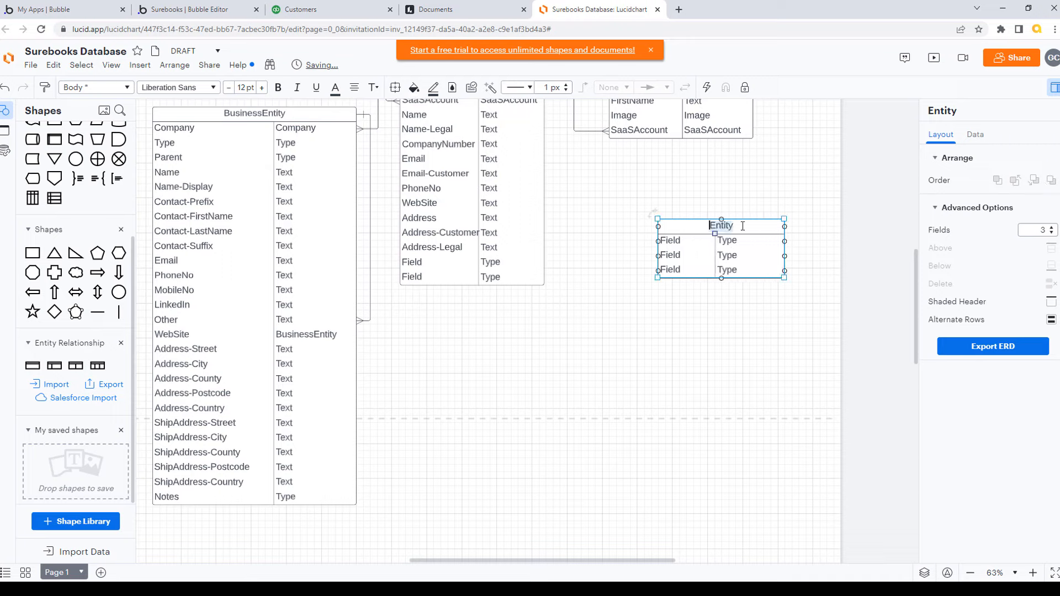
key(BackSpace)
text(_BusinessEntityType)
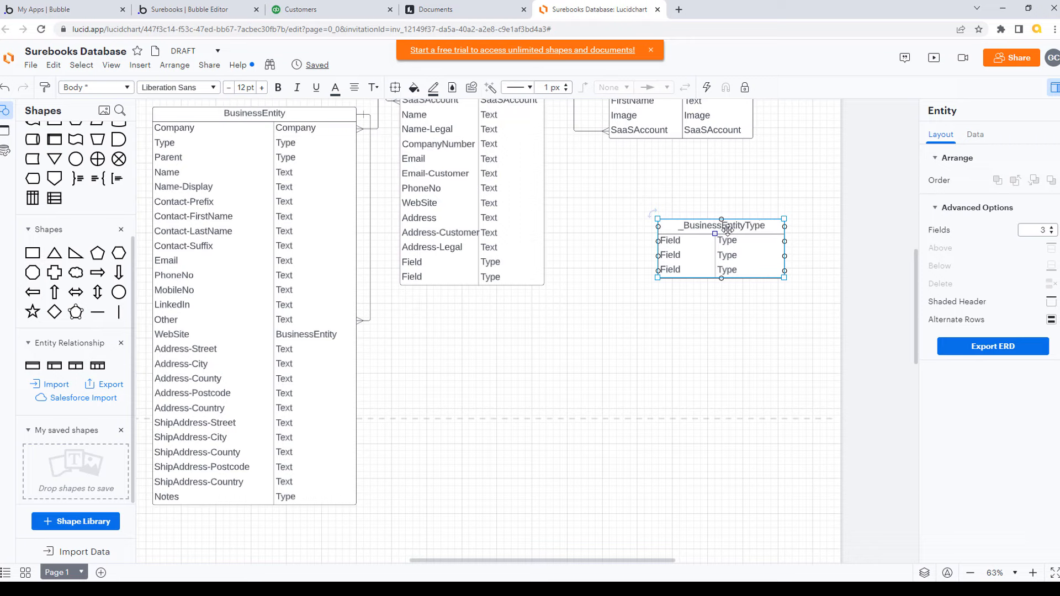
- Set the _BusinessEntityType table's first field to Display with type Text
key(Tab)
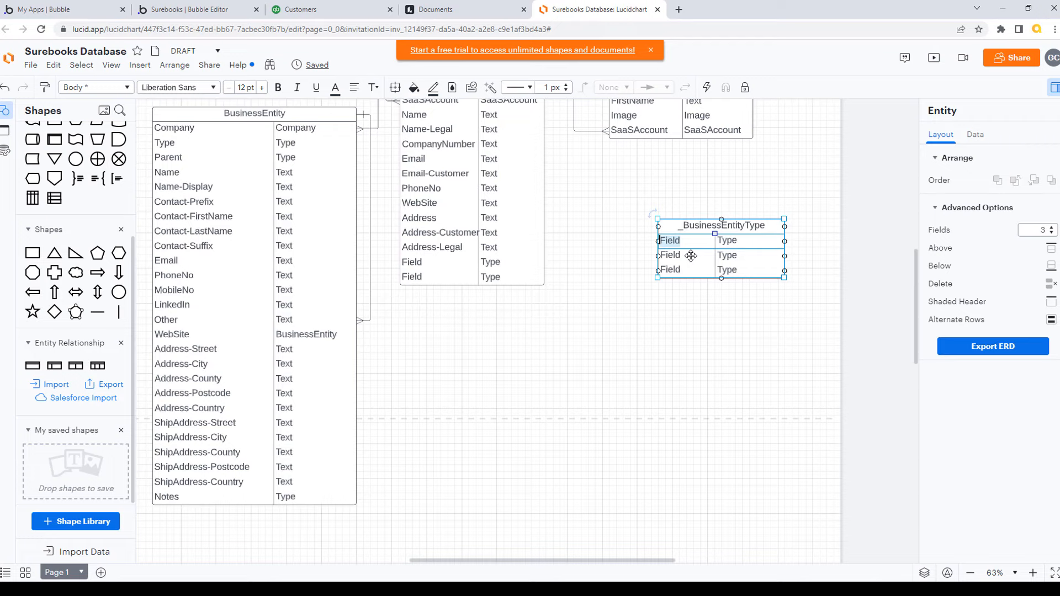
text(Display)
key(Tab)
text(T)
- Italicize the _BusinessEntityType table's title and reduce its field count to 1
click(684, 226)
drag(681, 226, 697, 230)
double_click(678, 226)
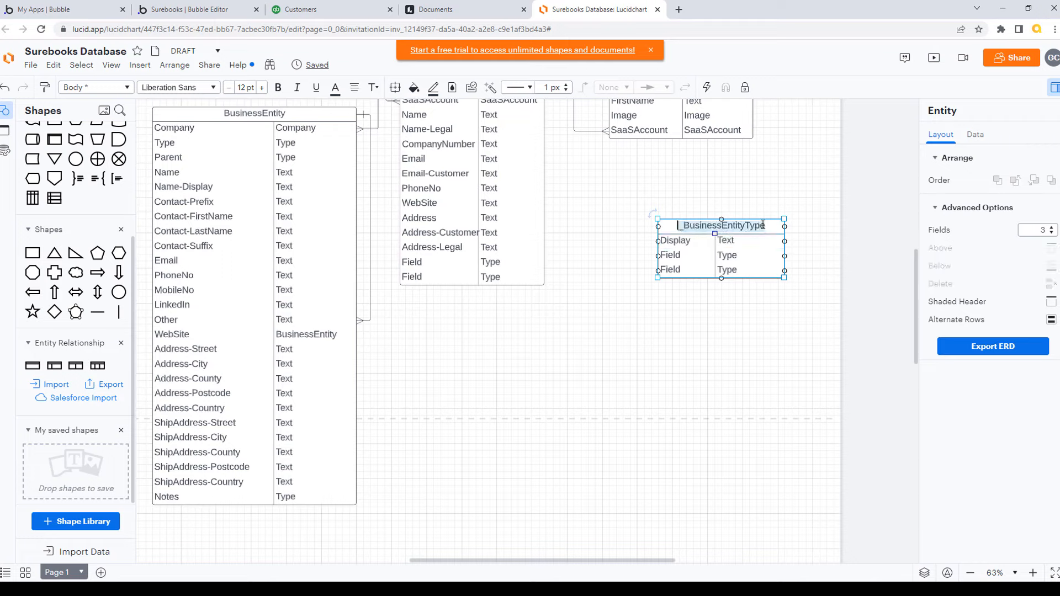
click(297, 87)
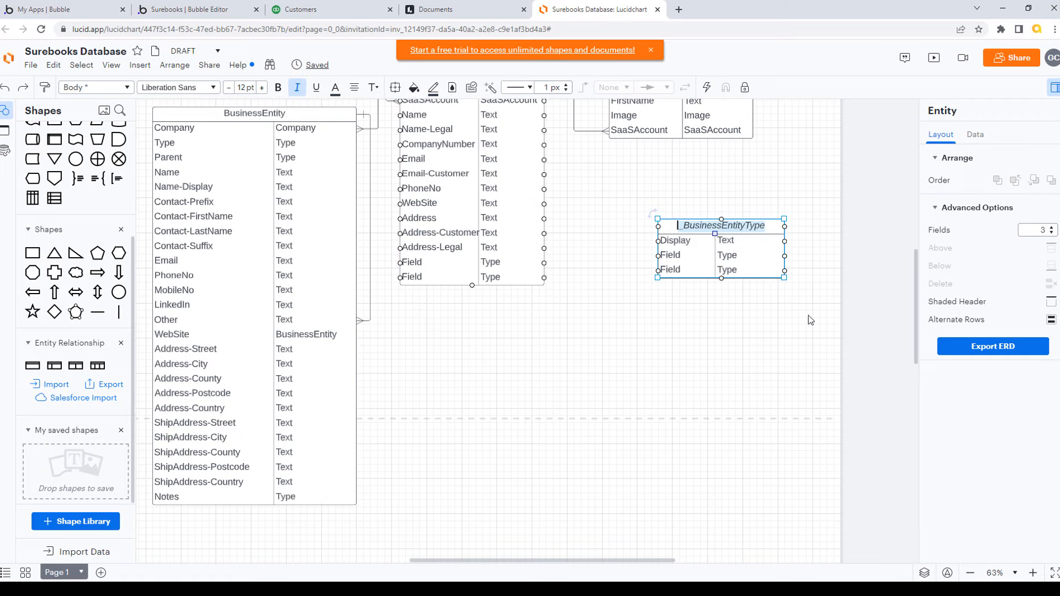
click(686, 258)
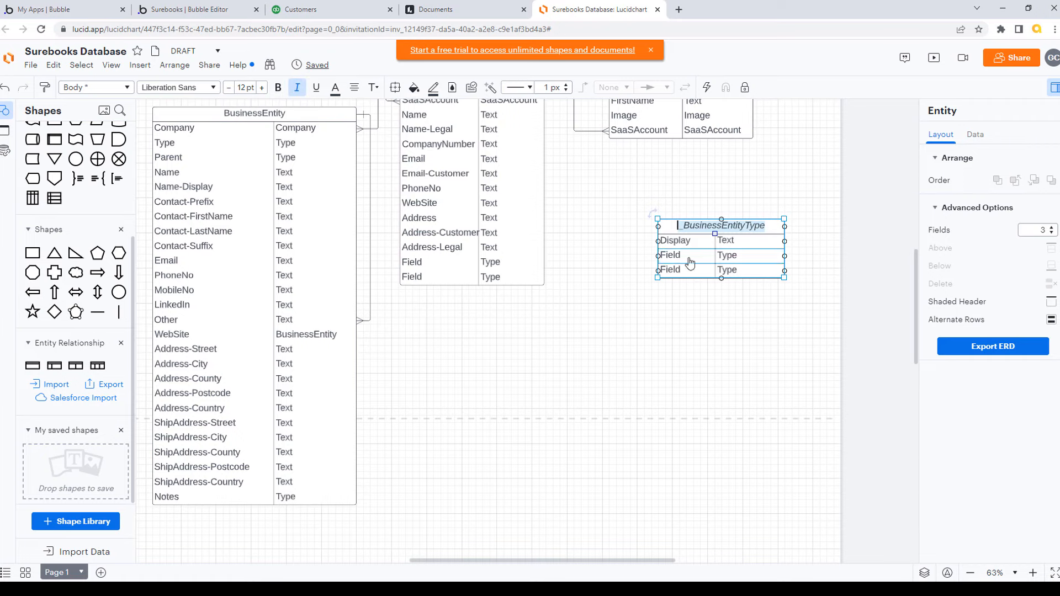
click(1052, 234)
click(696, 229)
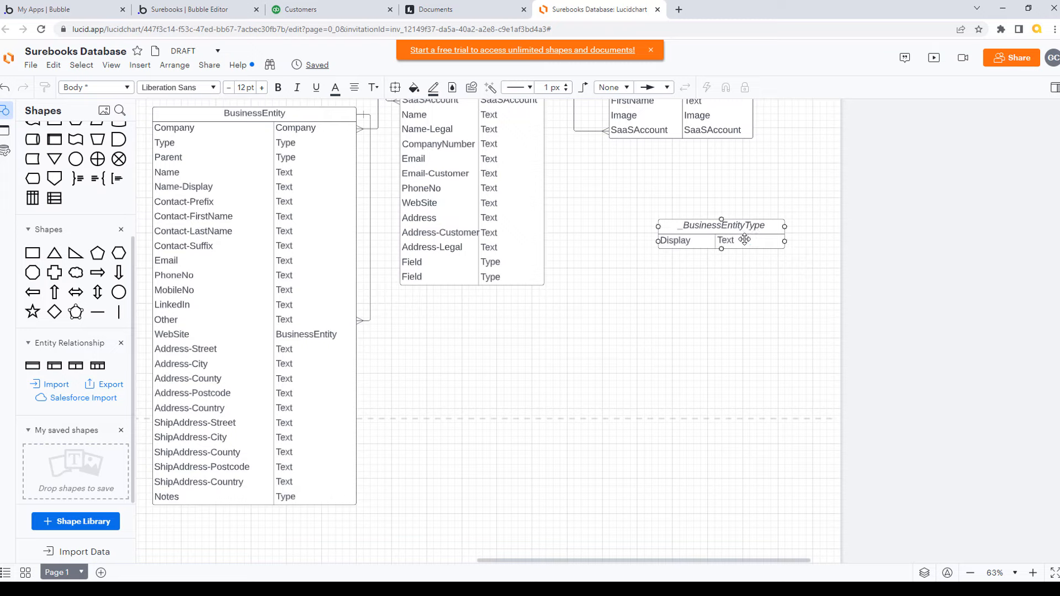
- Set the type of the BusinessEntity table's Type field to _BusinessEntityType and widen the table
double_click(287, 144)
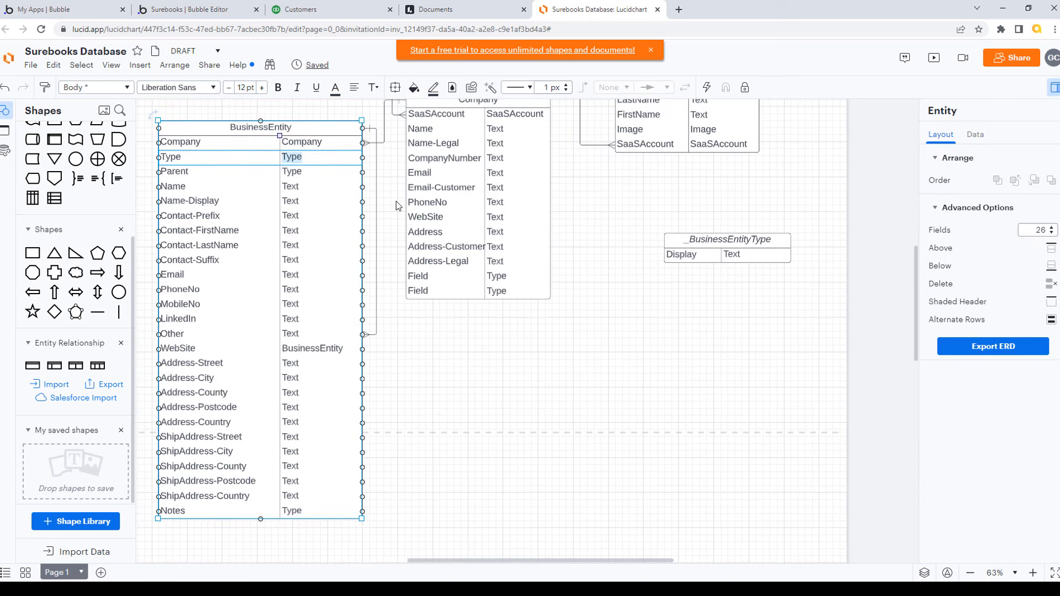
text(_BusinessEntityTy)
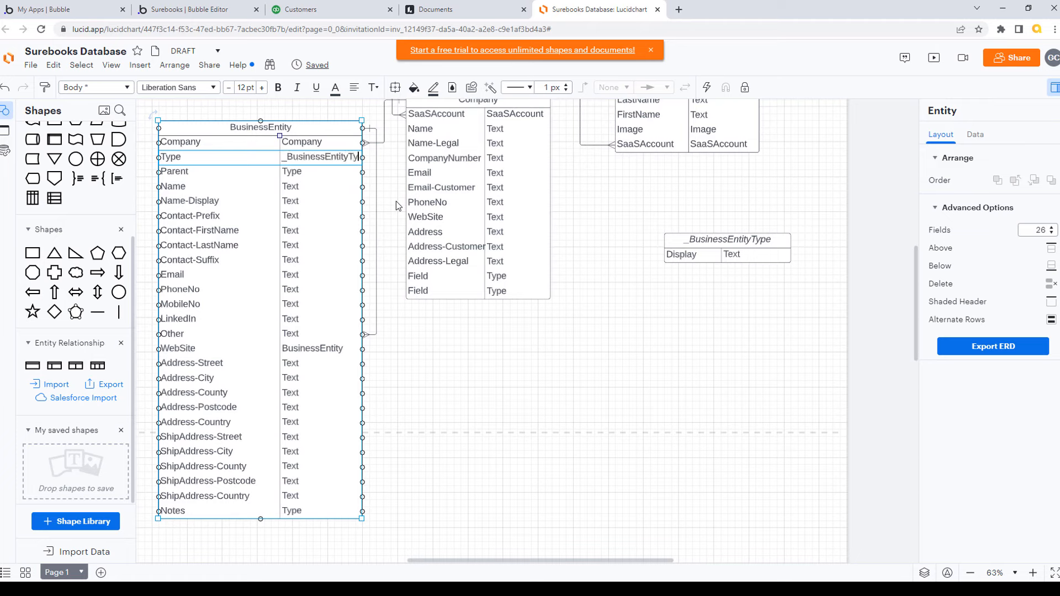
text(pe)
drag(157, 119, 228, 126)
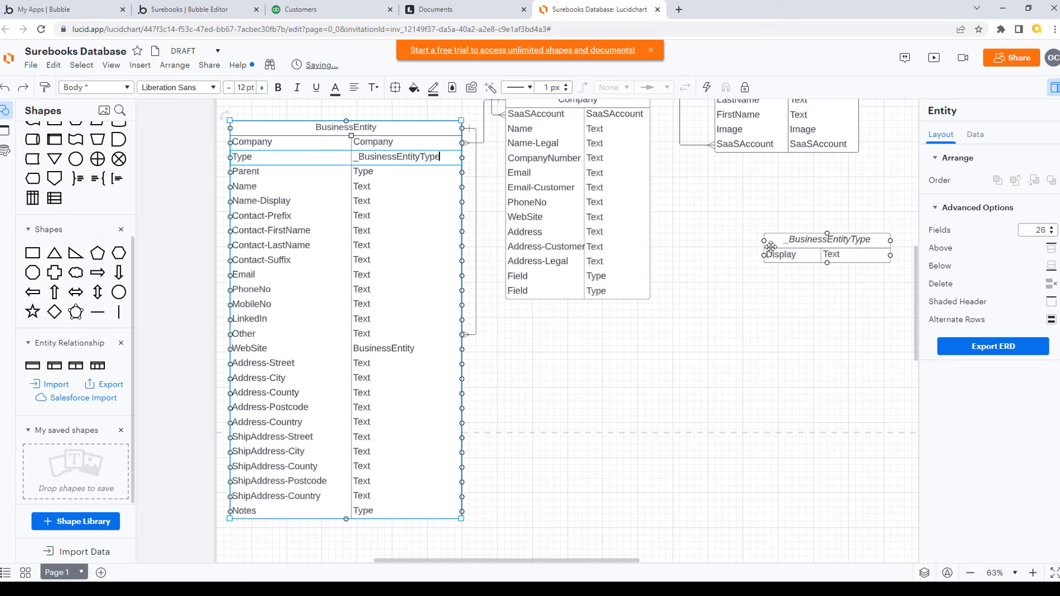
- Connect the _BusinessEntityType table to the BusinessEntity table's Type row, and move the _BusinessEntityType table below the Company table
drag(763, 241, 463, 157)
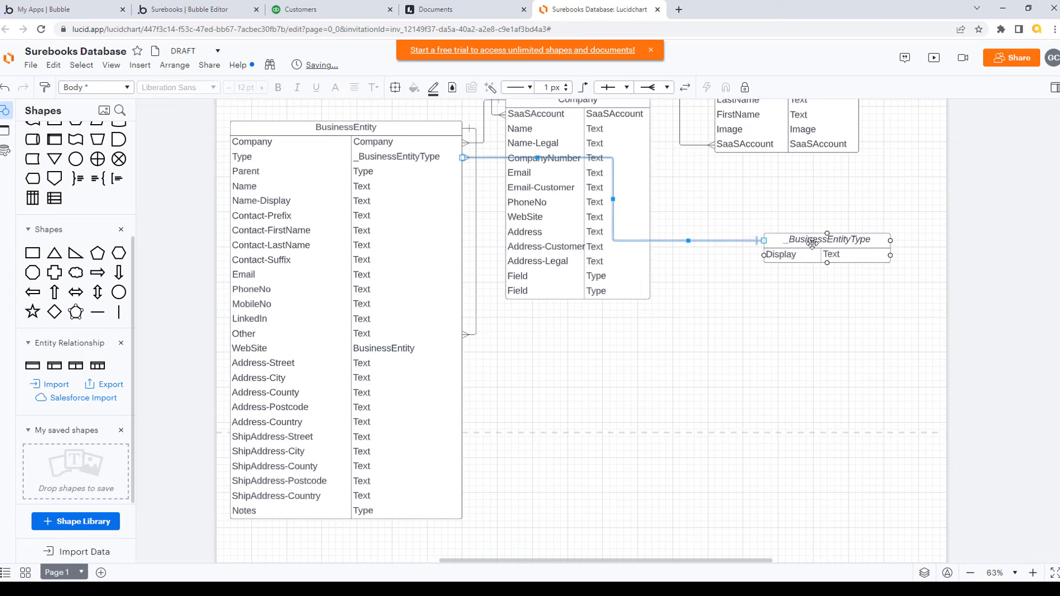
drag(730, 344, 576, 401)
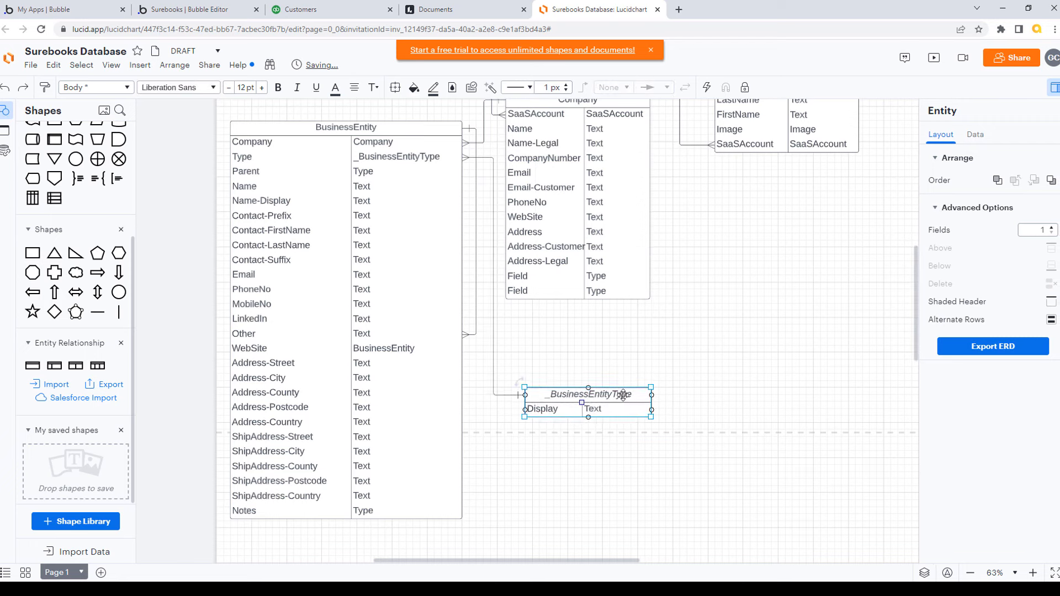
drag(617, 394, 615, 380)
- Add a fifth field named Trial with type Yes/No to the SaaSAccount table
drag(917, 297, 917, 305)
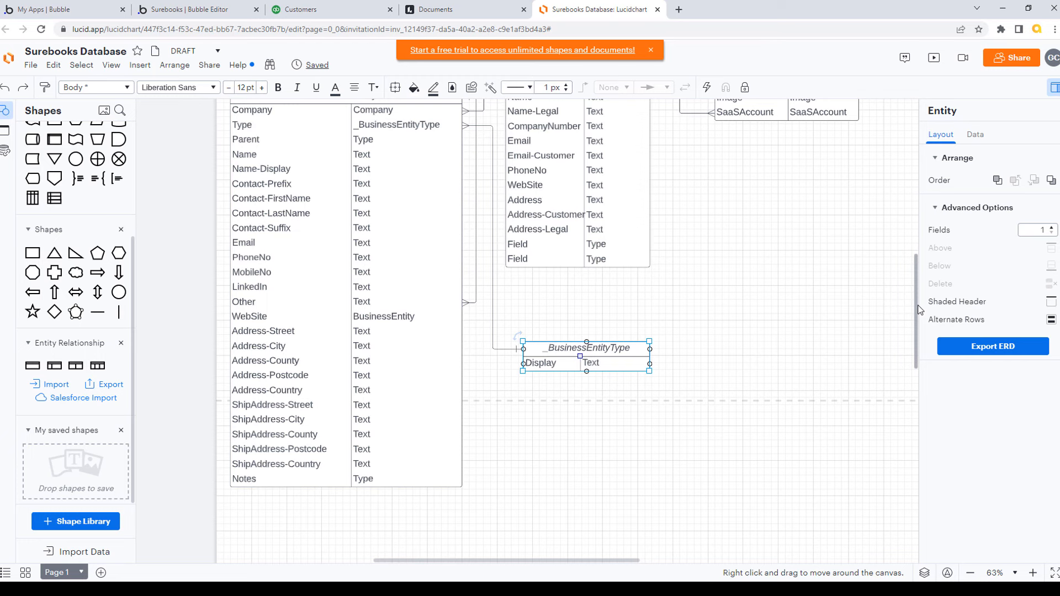
drag(918, 305, 920, 273)
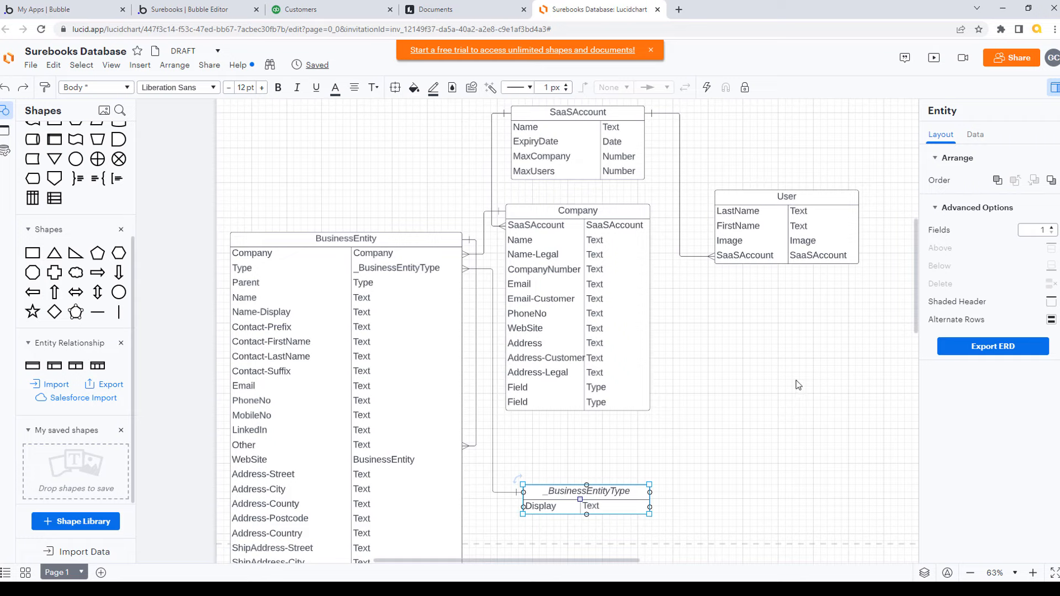
click(552, 171)
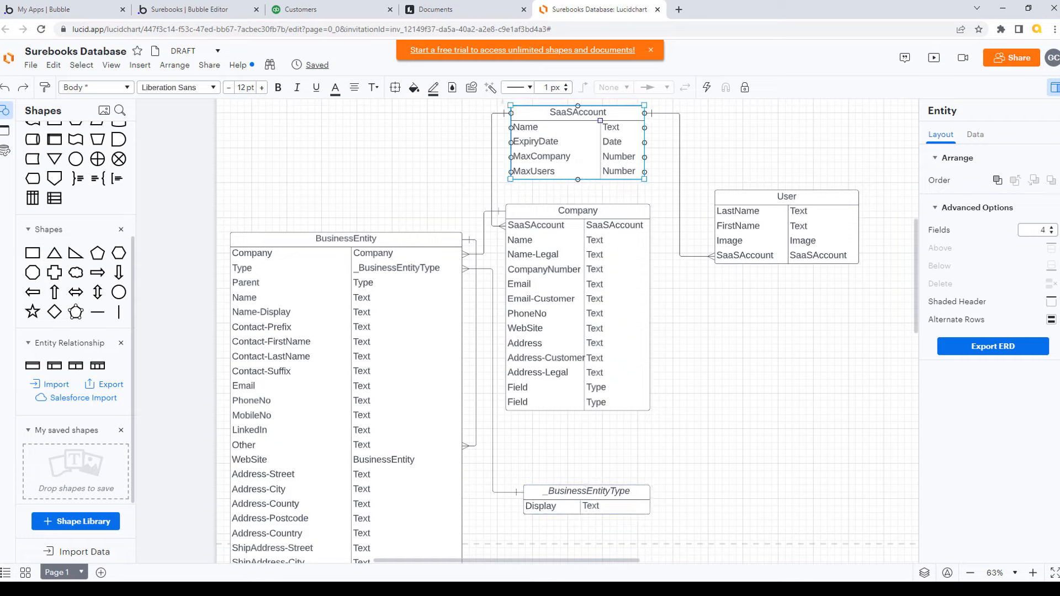
click(1051, 230)
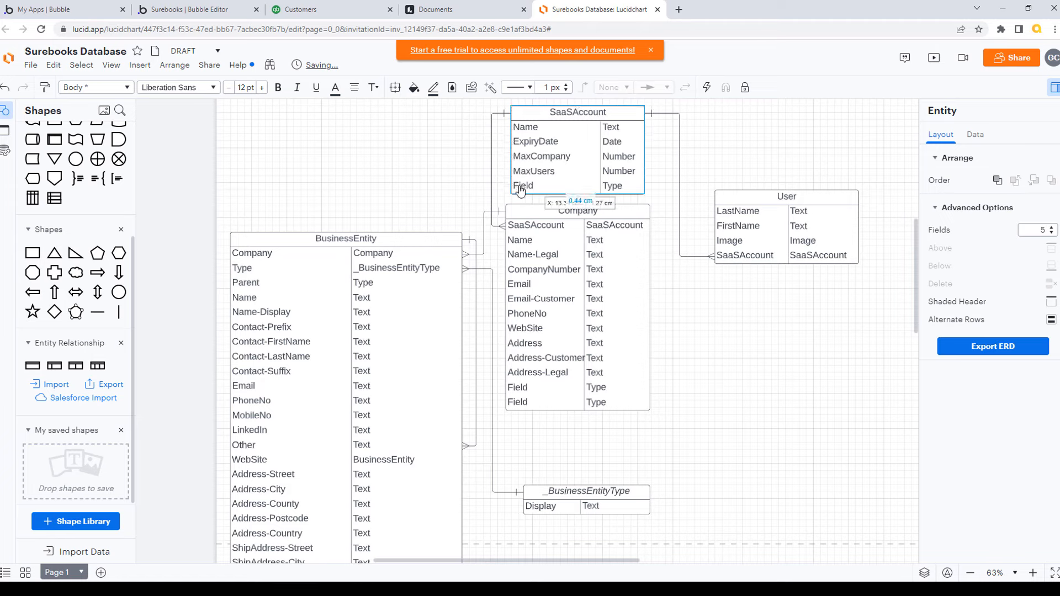
text(Trial)
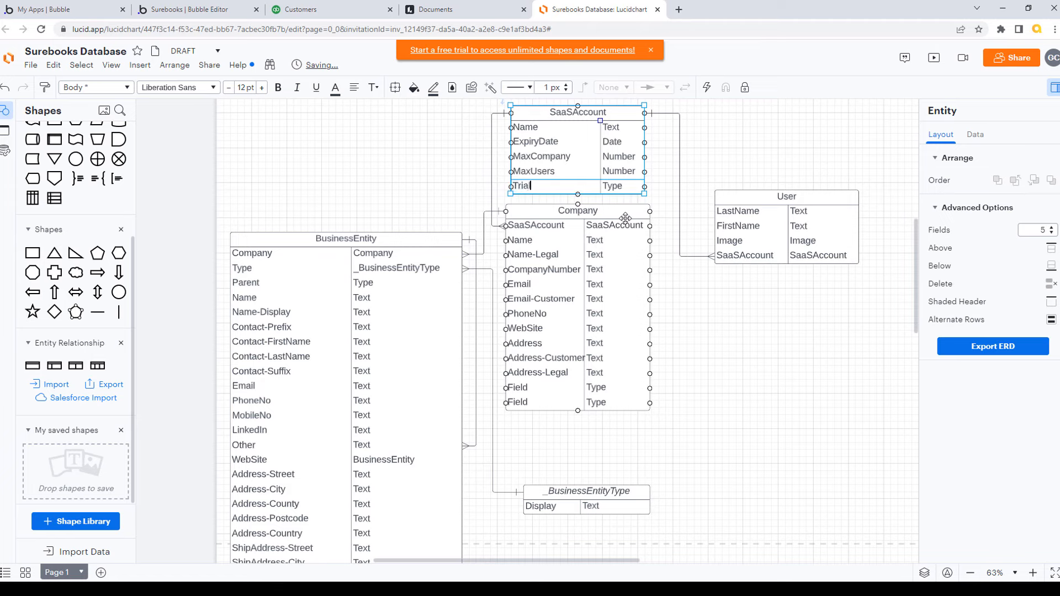
key(Tab)
text(Yes/No)
click(801, 348)
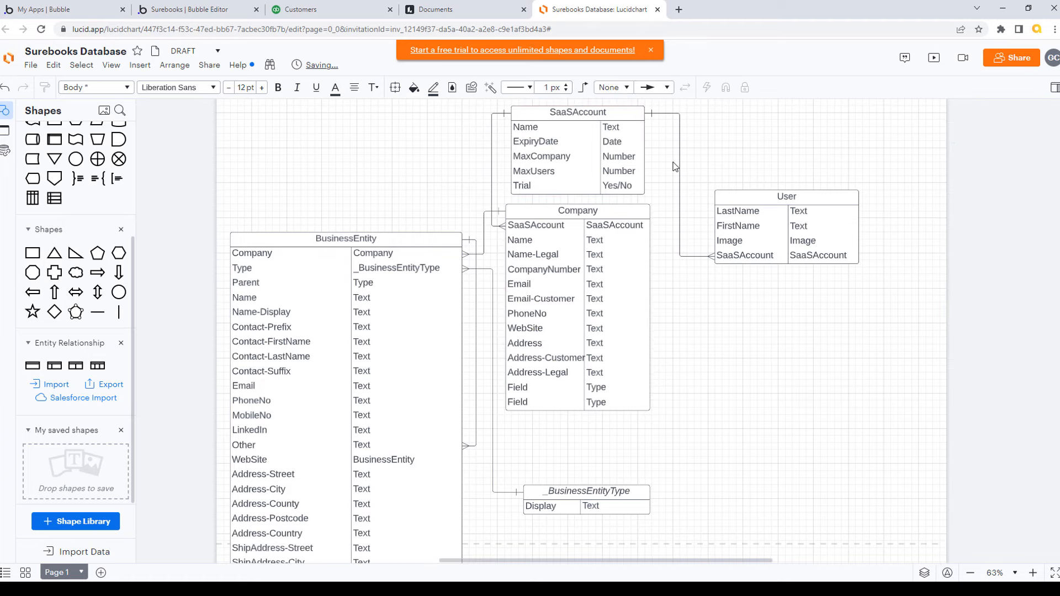
click(768, 206)
click(801, 187)
click(524, 187)
click(822, 383)
click(541, 163)
click(641, 457)
scroll(581, 338, down, 2)
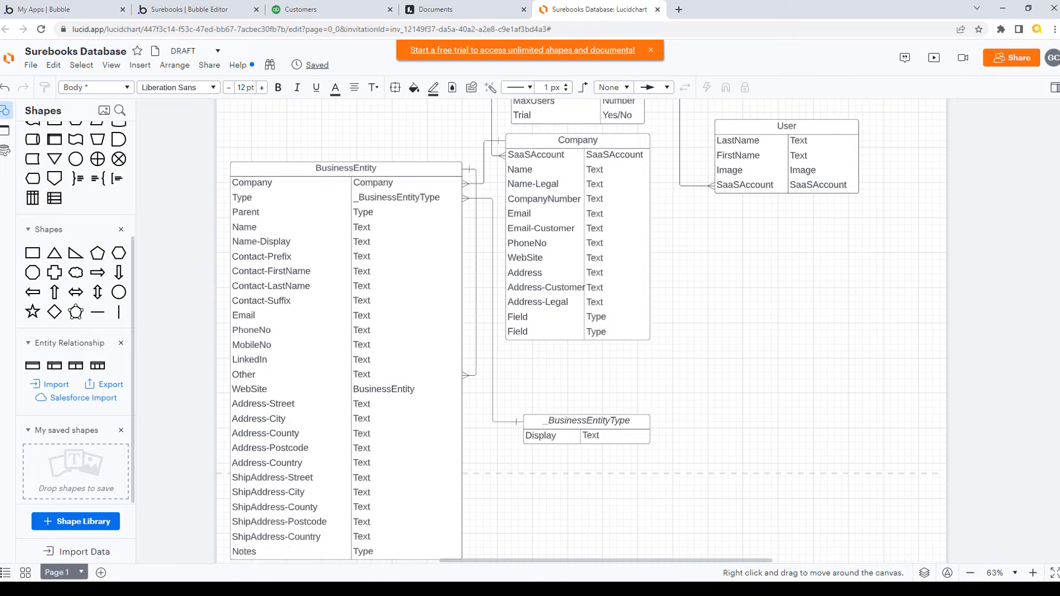
scroll(581, 331, up, 2)
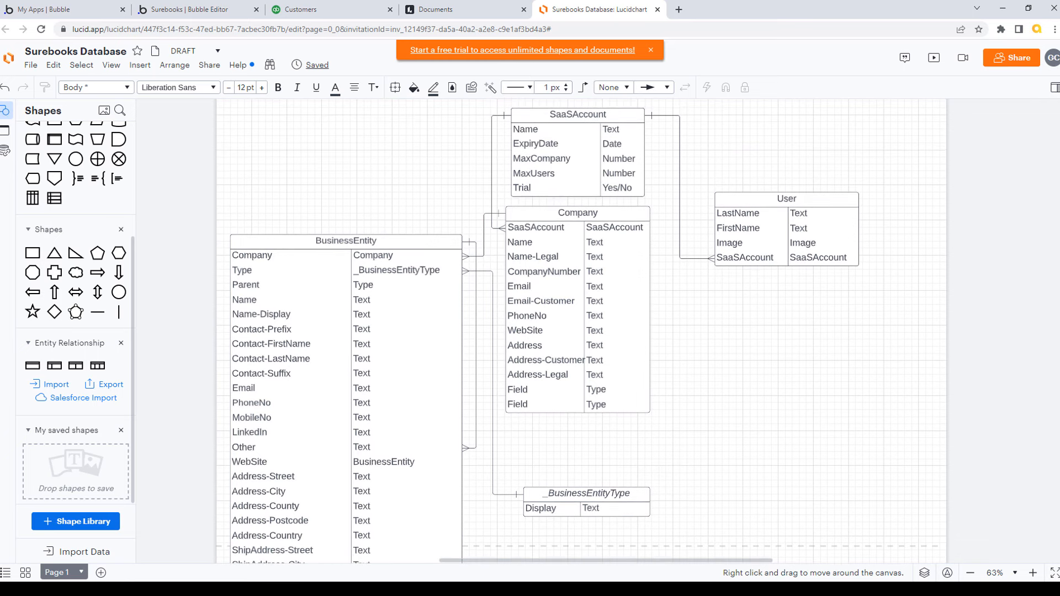
scroll(581, 331, down, 3)
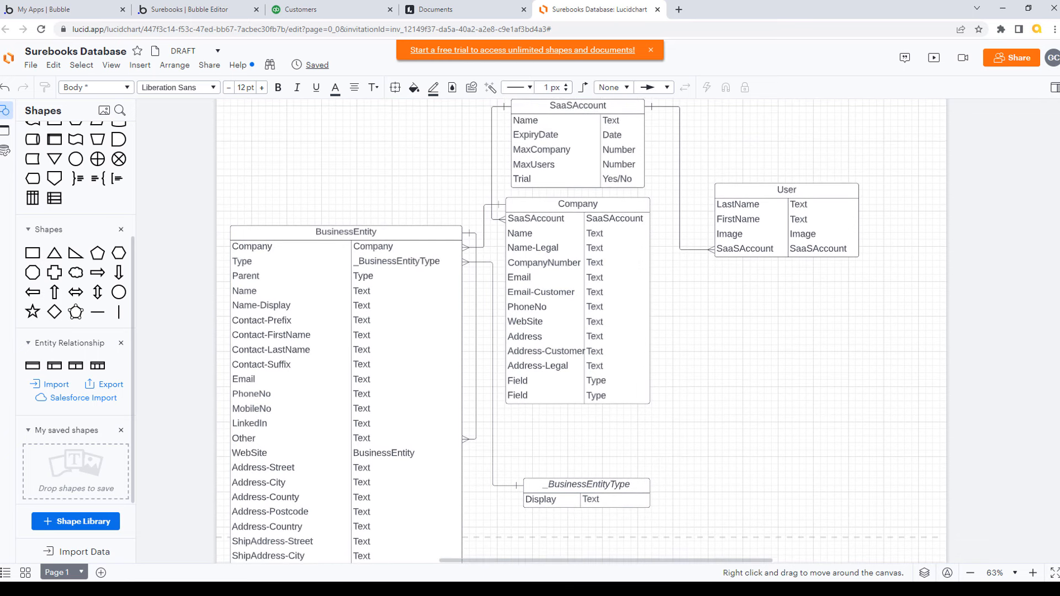
scroll(842, 475, down, 1)
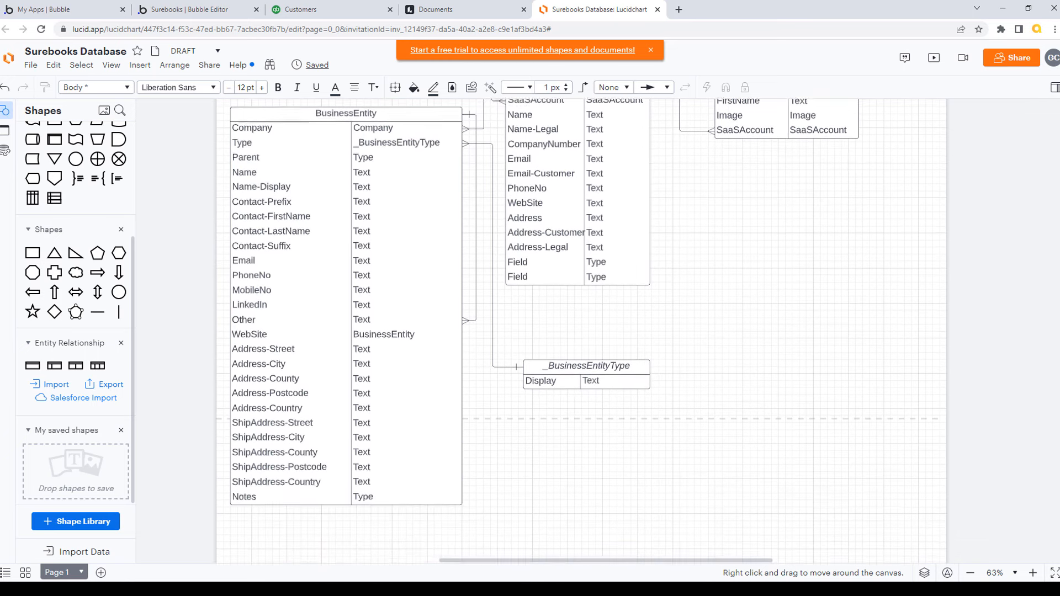
scroll(843, 475, up, 2)
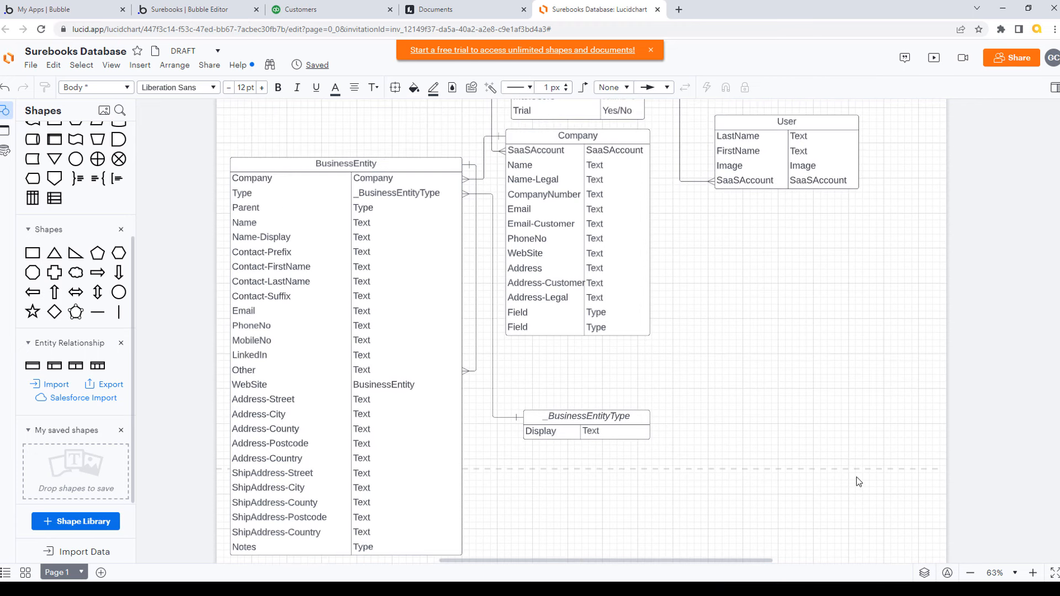
click(652, 51)
scroll(770, 247, down, 1)
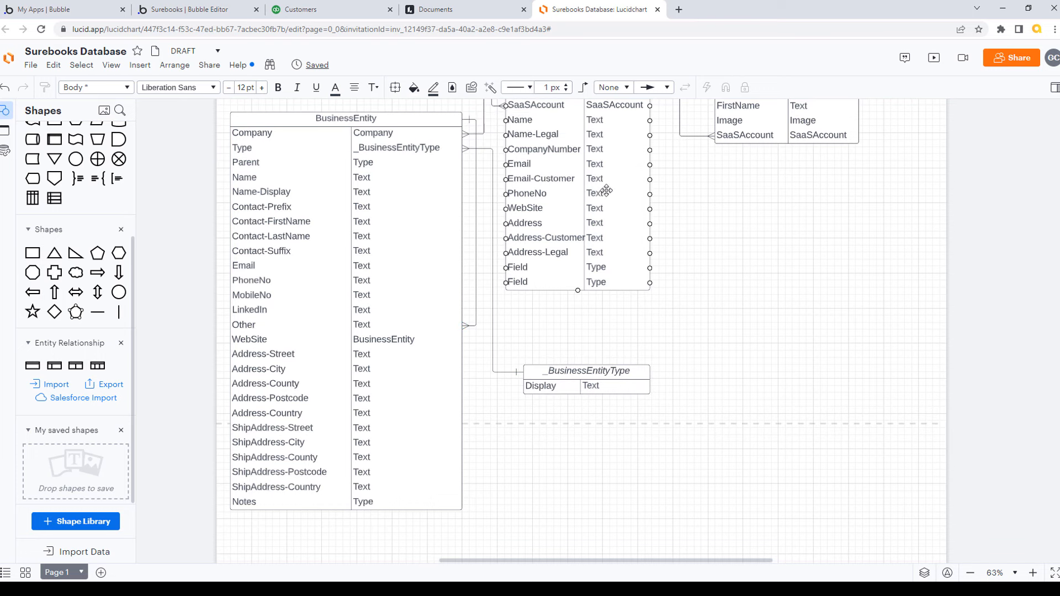
- Switch to QuickBooks and examine the new customer form's contact, address, notes, payments and additional info sections, and close the form
click(343, 9)
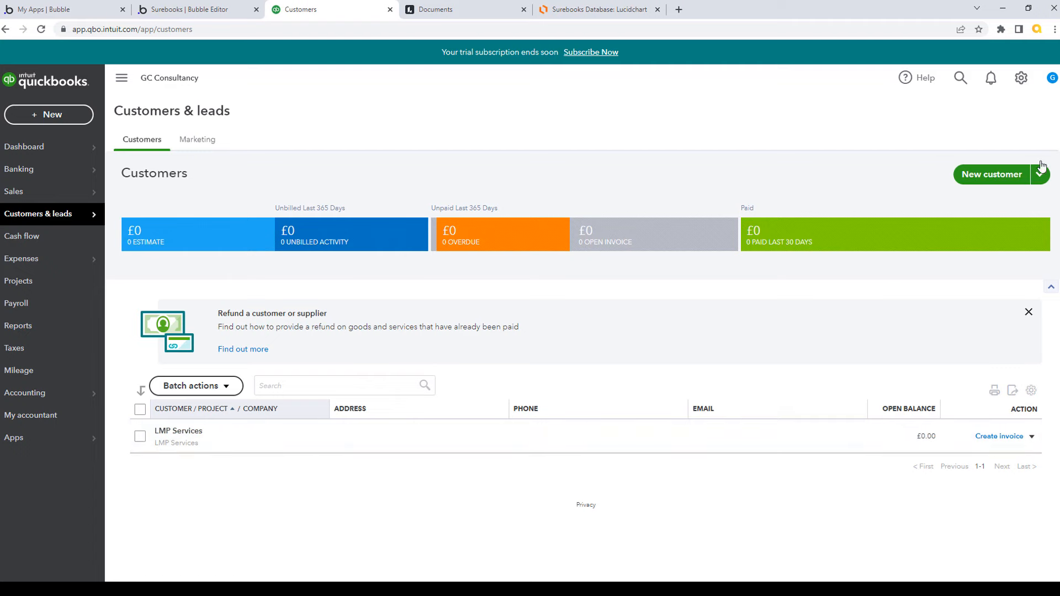
click(1001, 179)
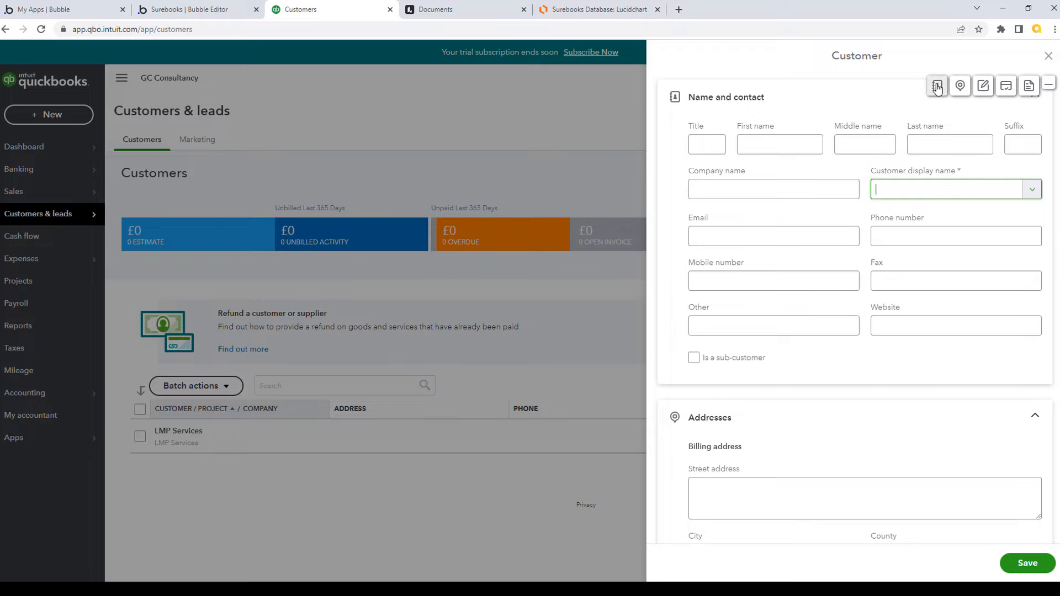
click(959, 86)
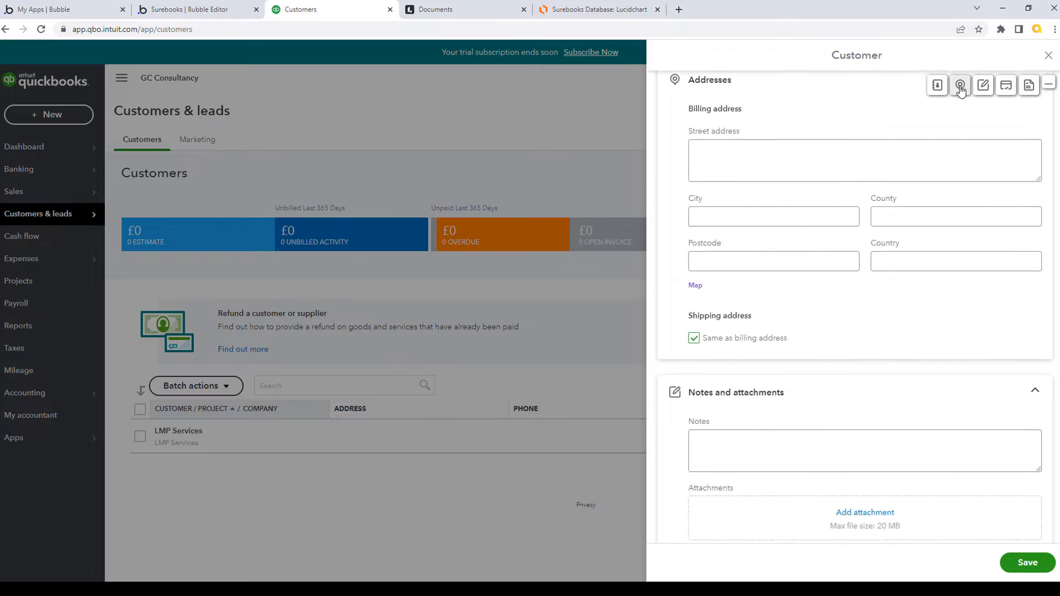
click(983, 87)
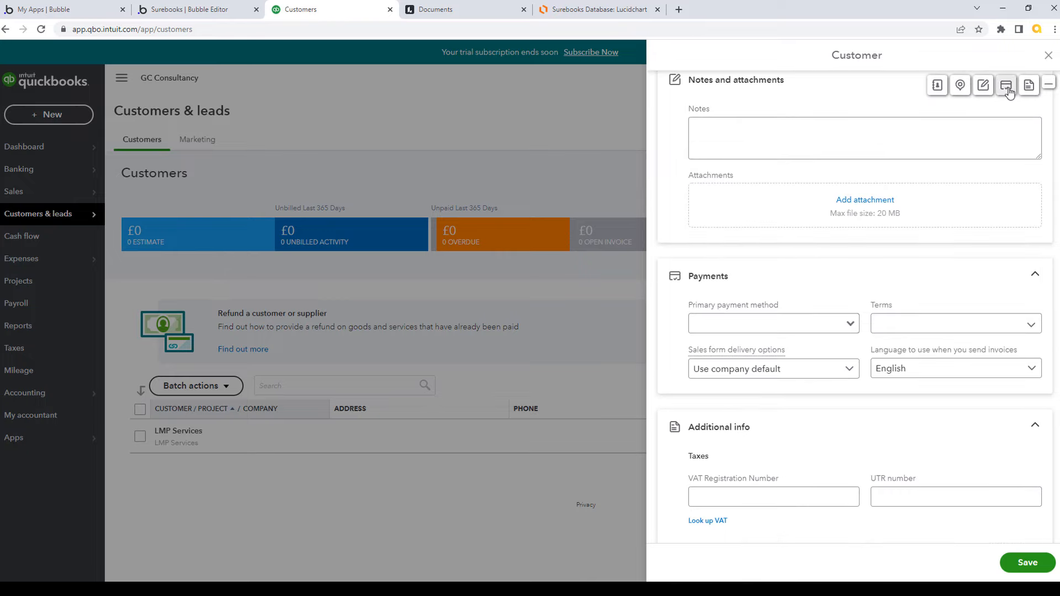
click(1007, 87)
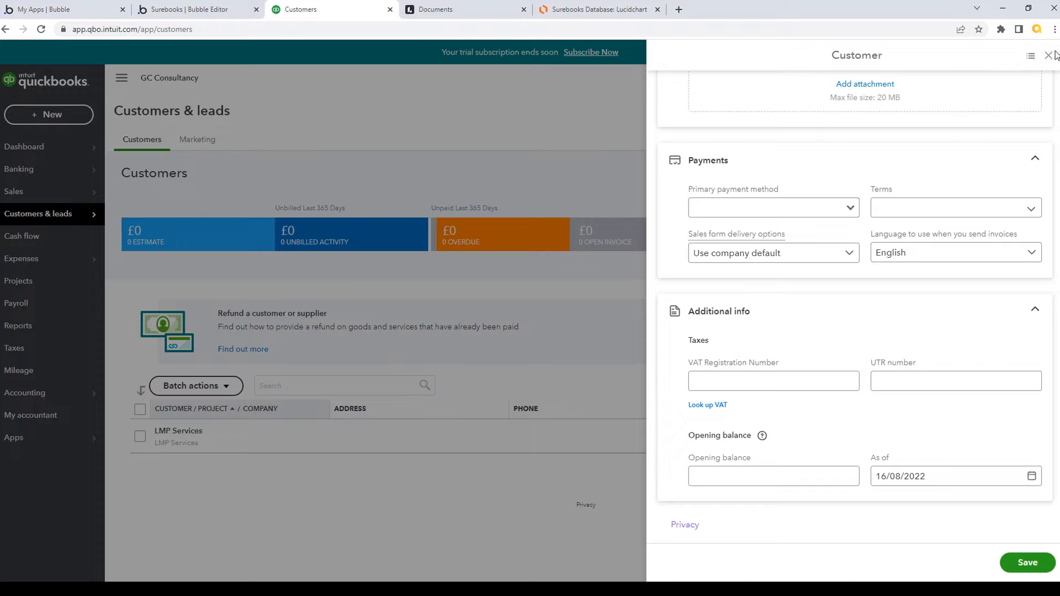
click(1030, 56)
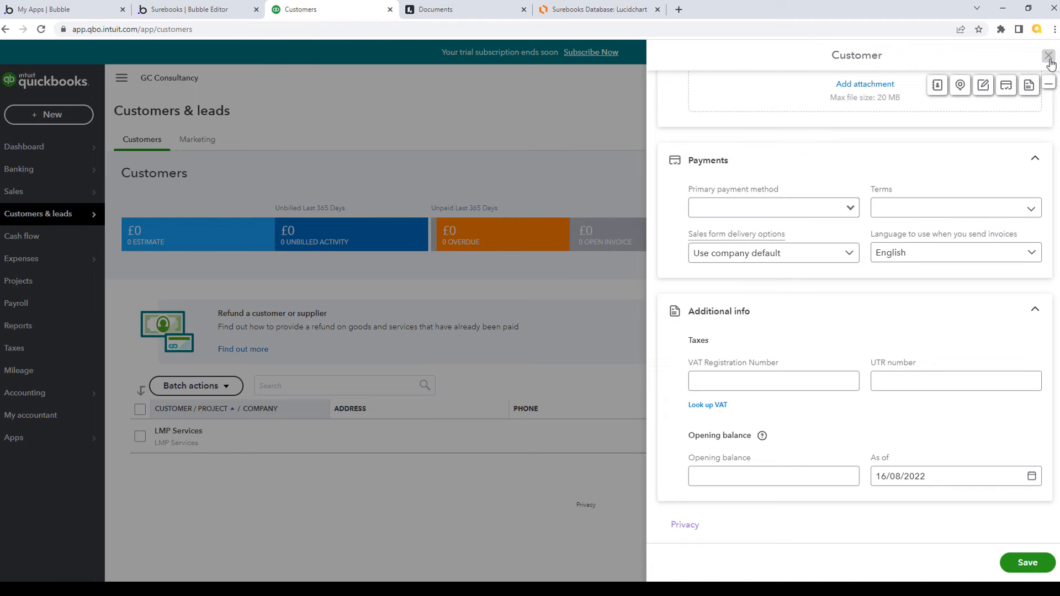
click(1048, 57)
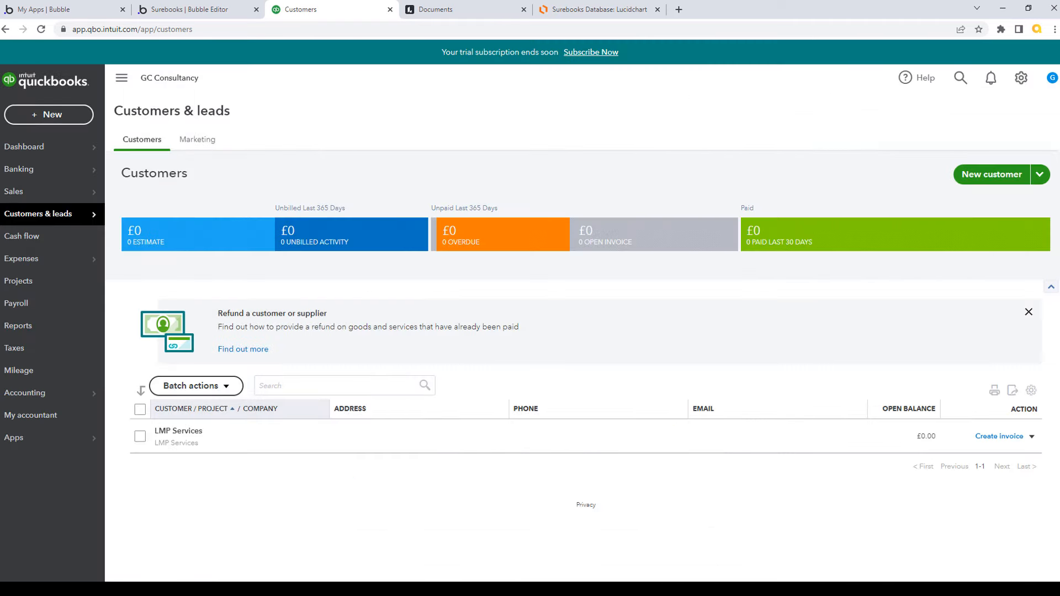
- Switch to the Bubble editor and create a custom data type named SaaSAccount
click(207, 10)
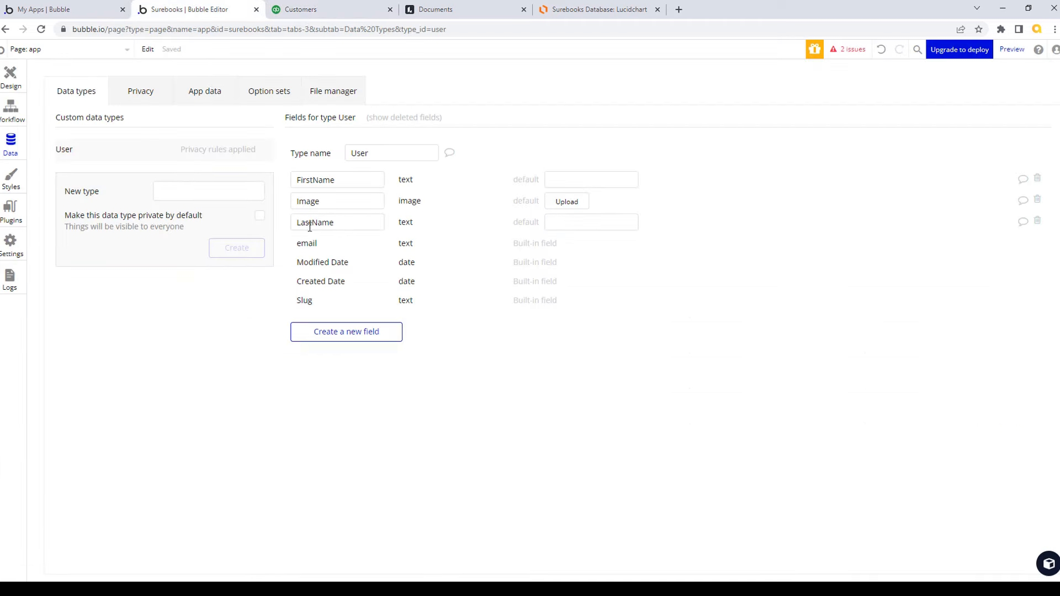
click(177, 185)
text(S)
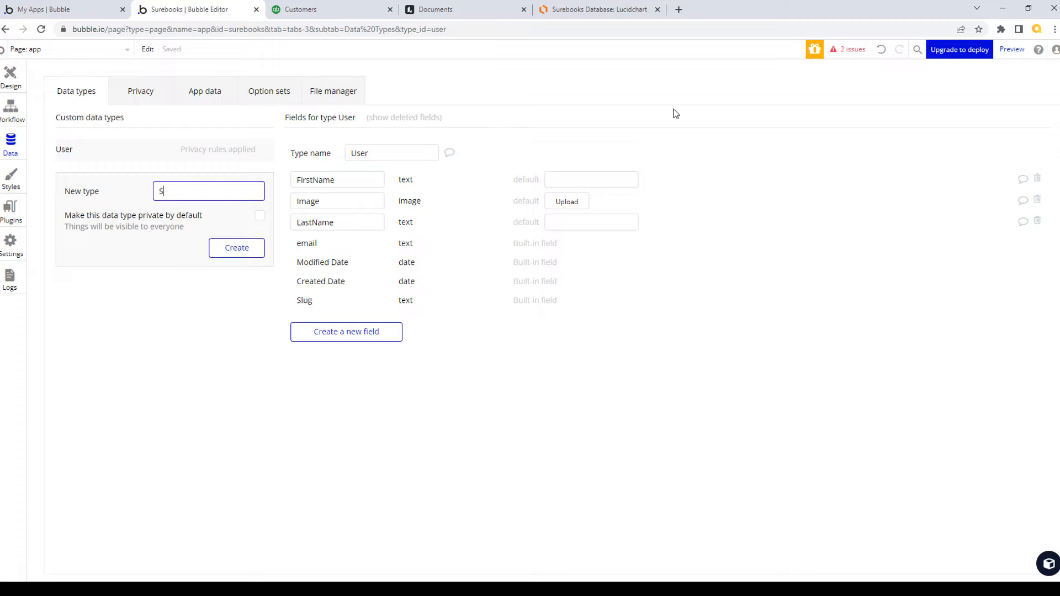
text(aaSaccount)
click(251, 252)
- Create two more custom data types named Company and BusinessEntity
click(211, 210)
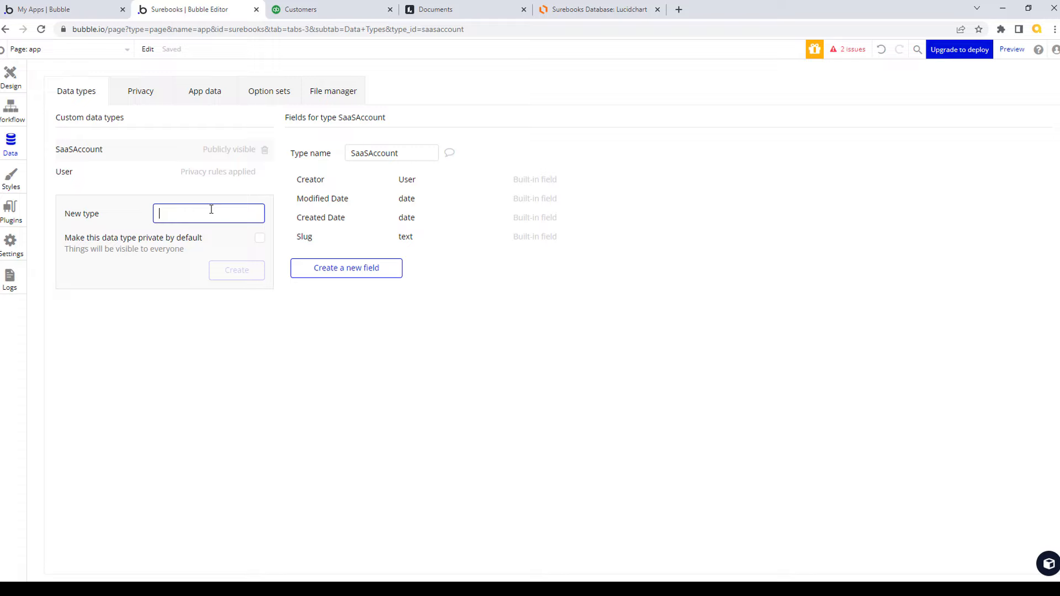
text(Company)
click(239, 269)
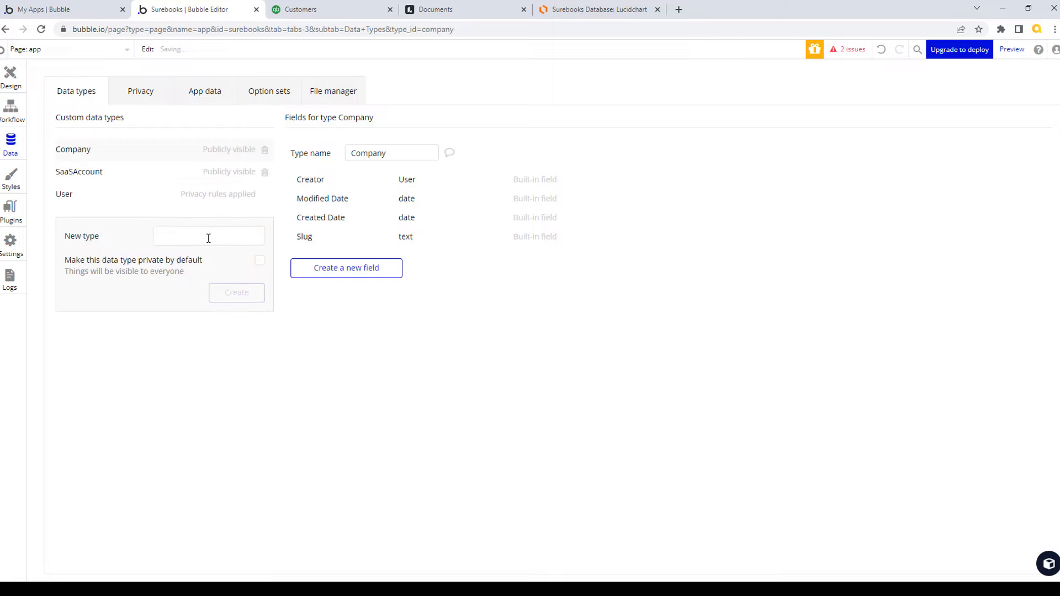
text(Busine)
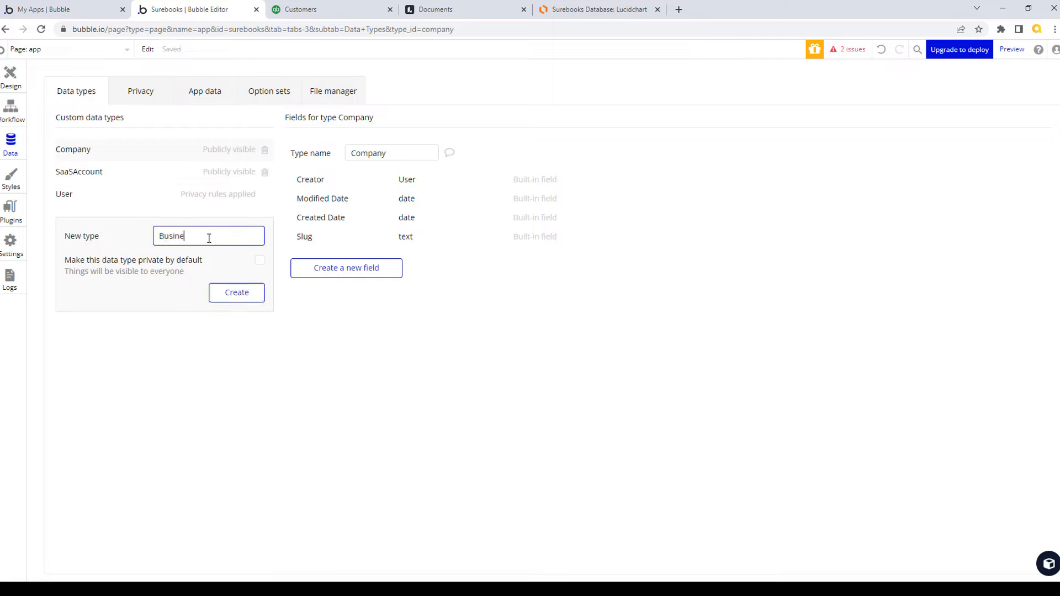
text(ssEntity)
click(252, 293)
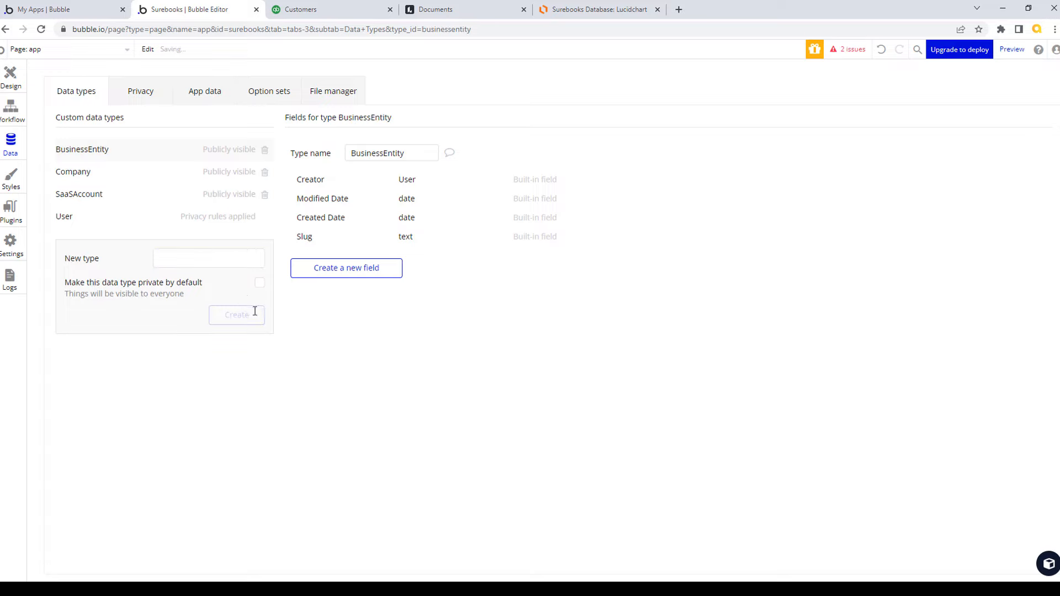
- Check the _BusinessEntityType table in Lucidchart and create an option set named _BusinessEntityType in Bubble
click(280, 94)
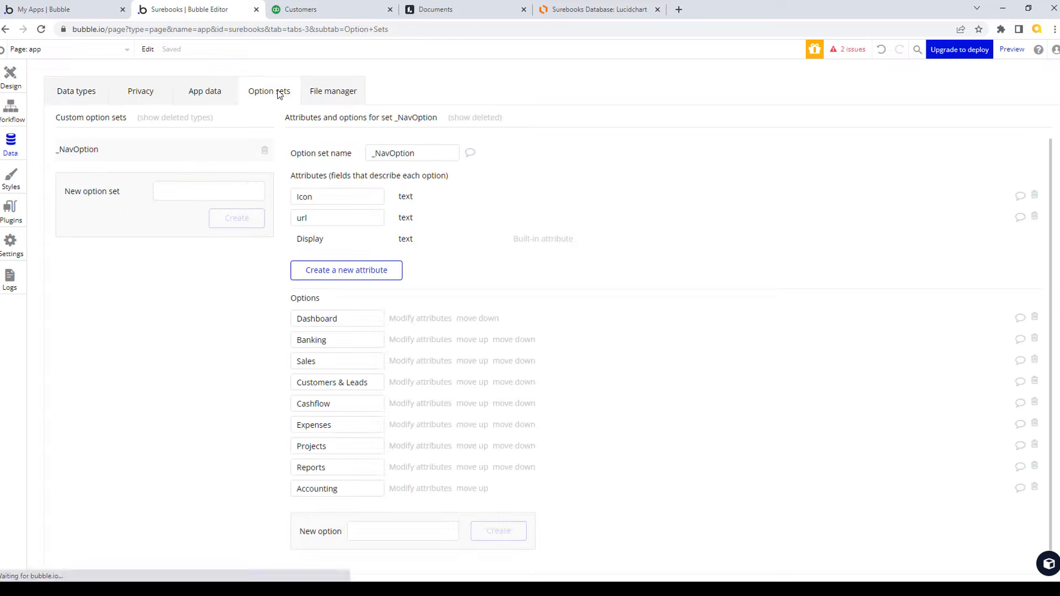
click(607, 9)
click(583, 368)
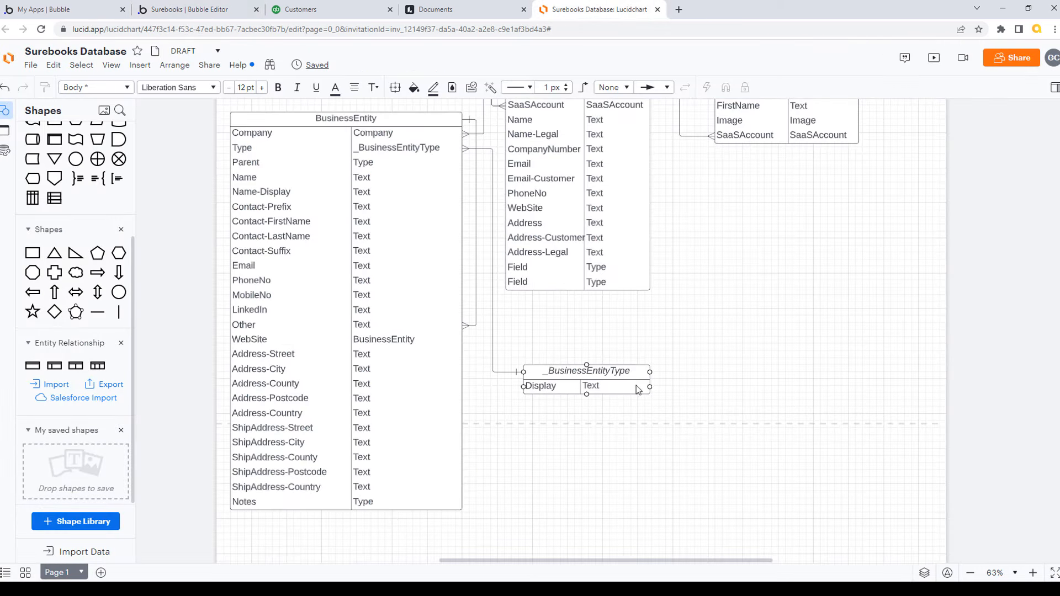
click(719, 369)
click(213, 11)
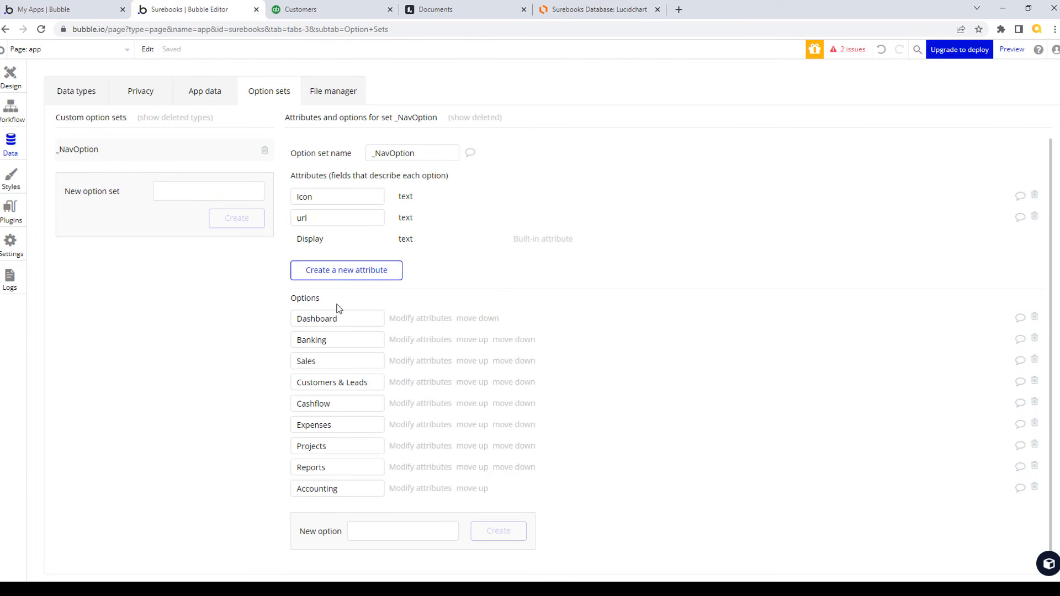
click(225, 192)
text(_Business)
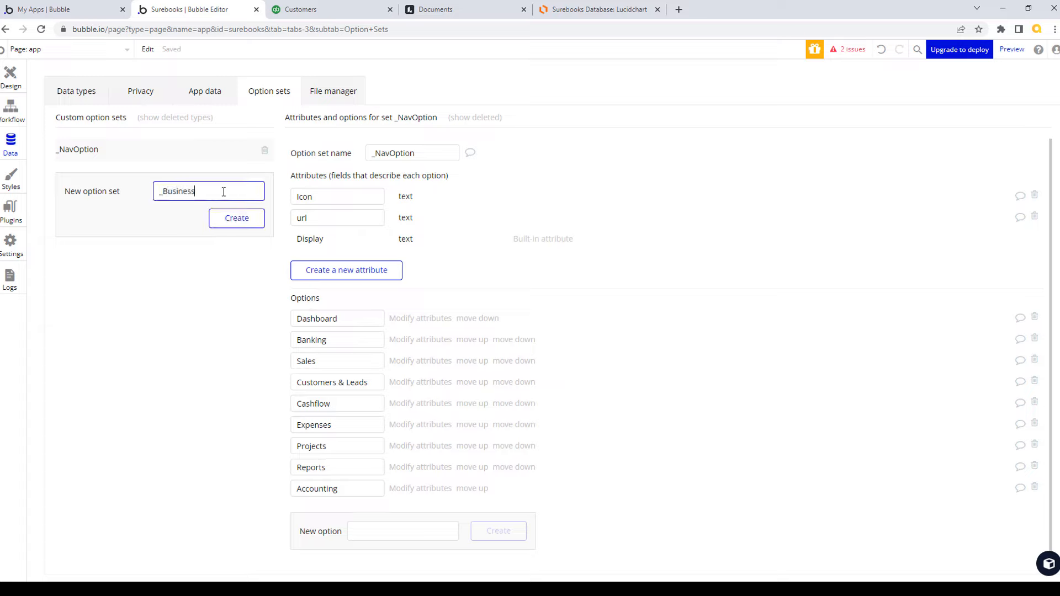
text(EntityType)
click(232, 217)
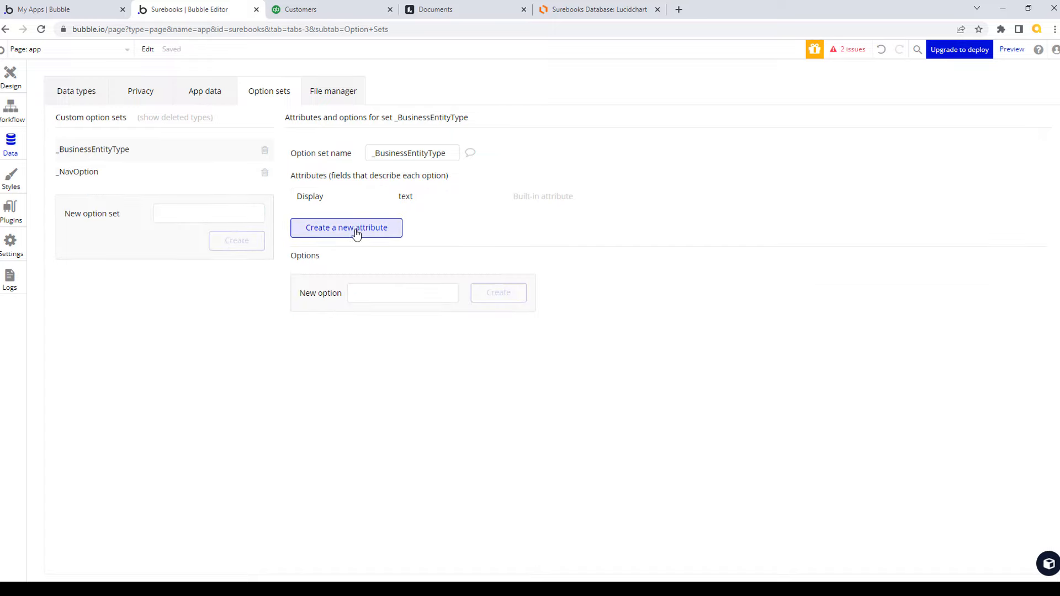
- Add the options Customer and Supplier to the _BusinessEntityType option set
click(391, 293)
text(Customer)
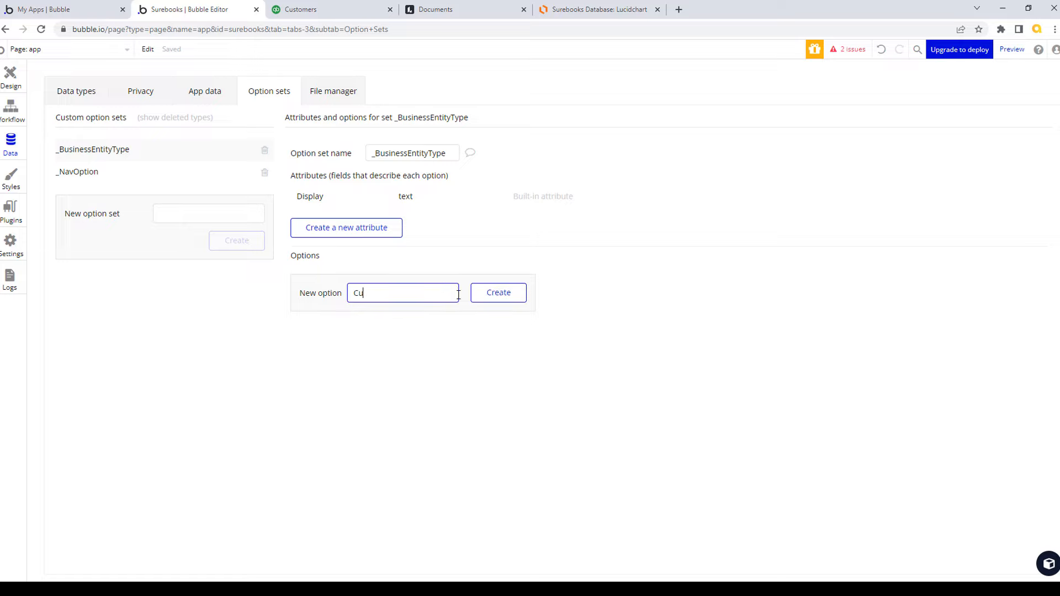
click(485, 294)
click(375, 319)
text(Supplier)
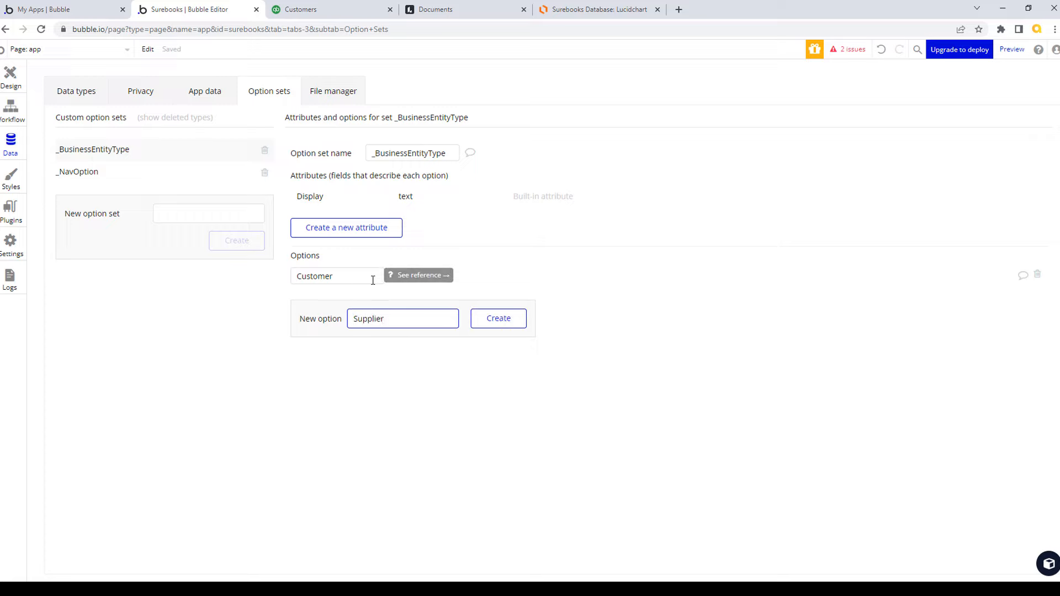
click(502, 318)
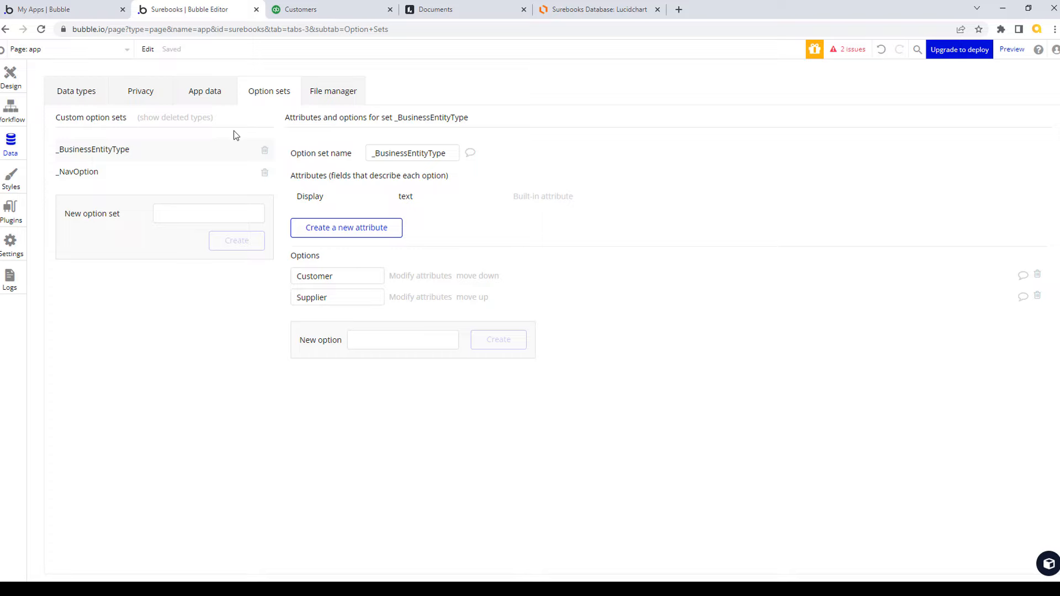
- Return to the data types, open SaaSAccount and add a field named MaxUser of type number
click(85, 92)
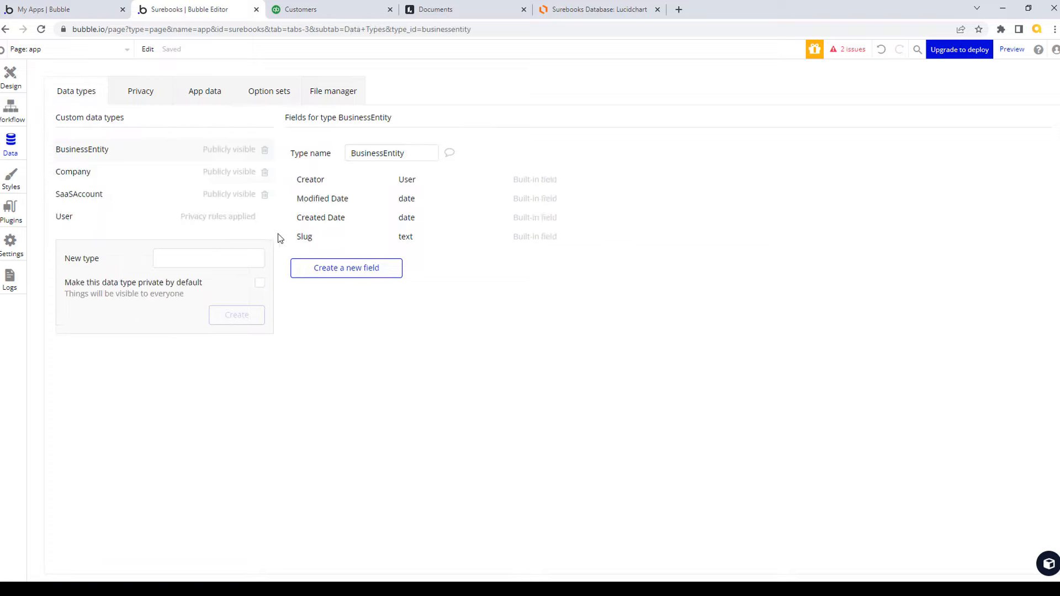
click(80, 199)
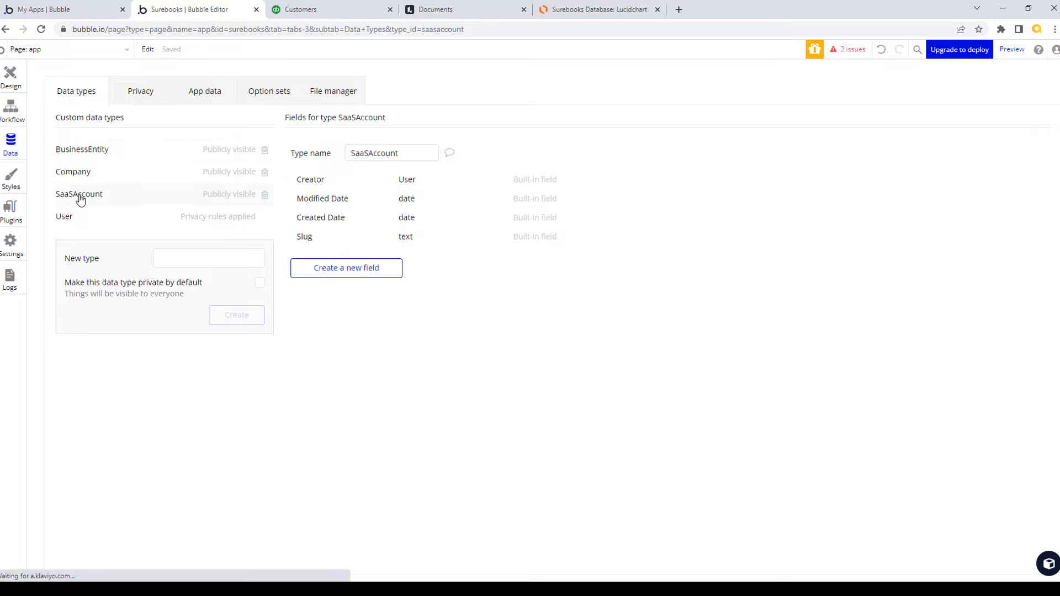
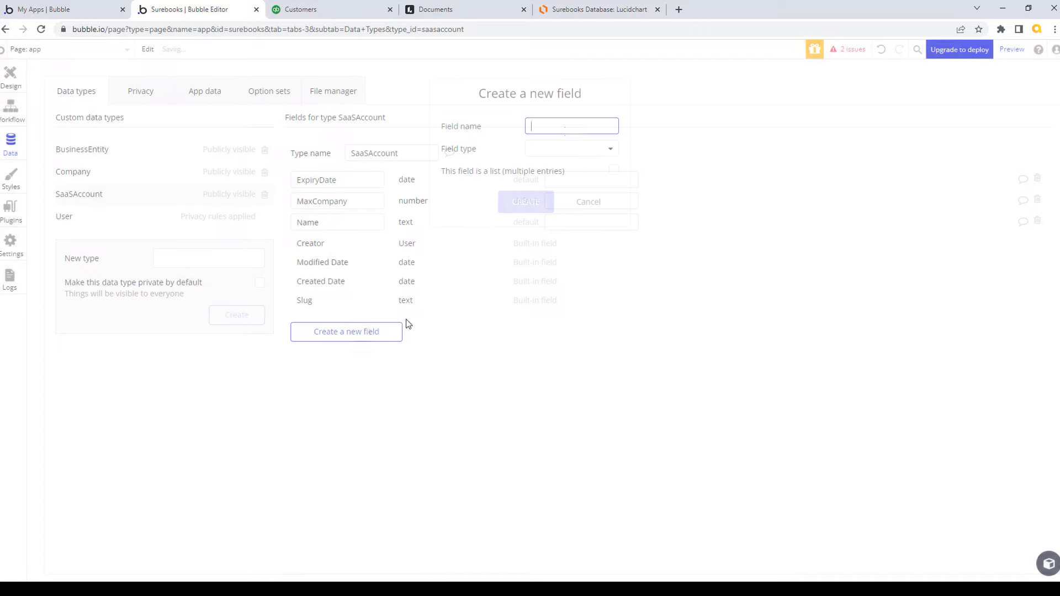
text(Max)
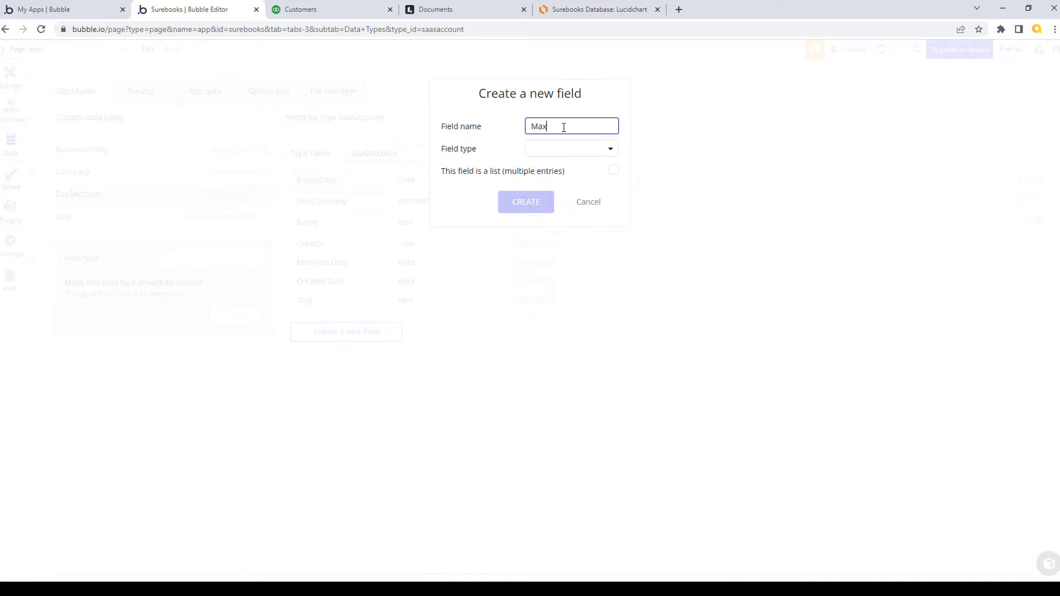
text(Users)
click(610, 149)
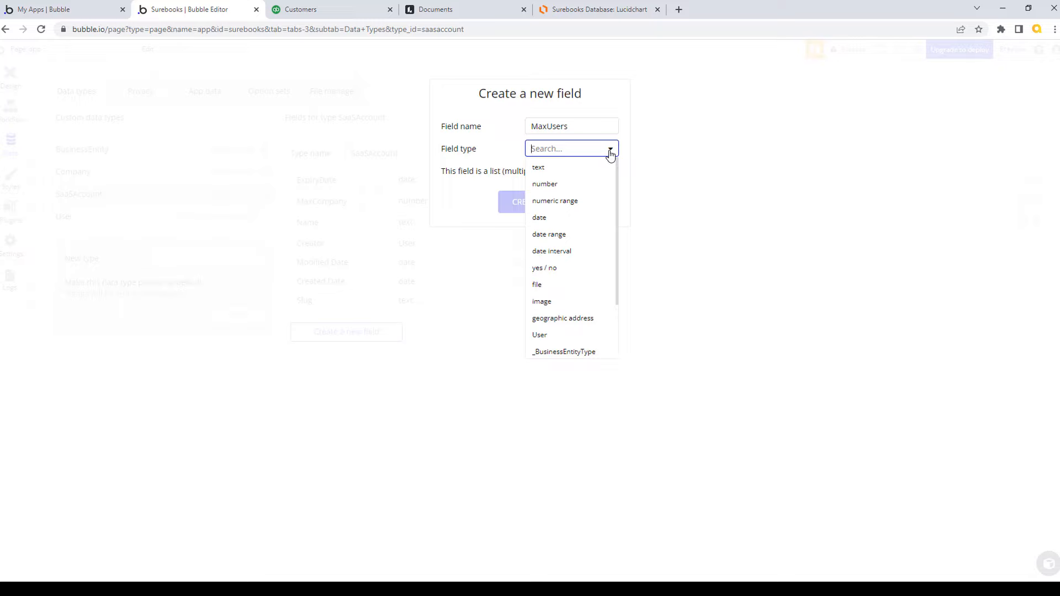
click(571, 126)
key(BackSpace)
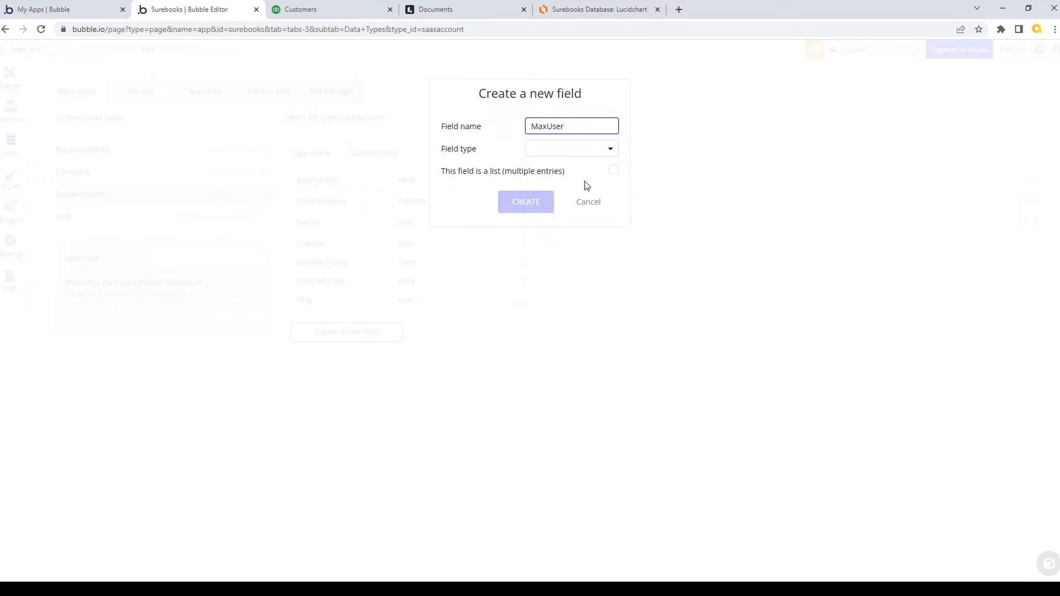
click(611, 150)
click(558, 183)
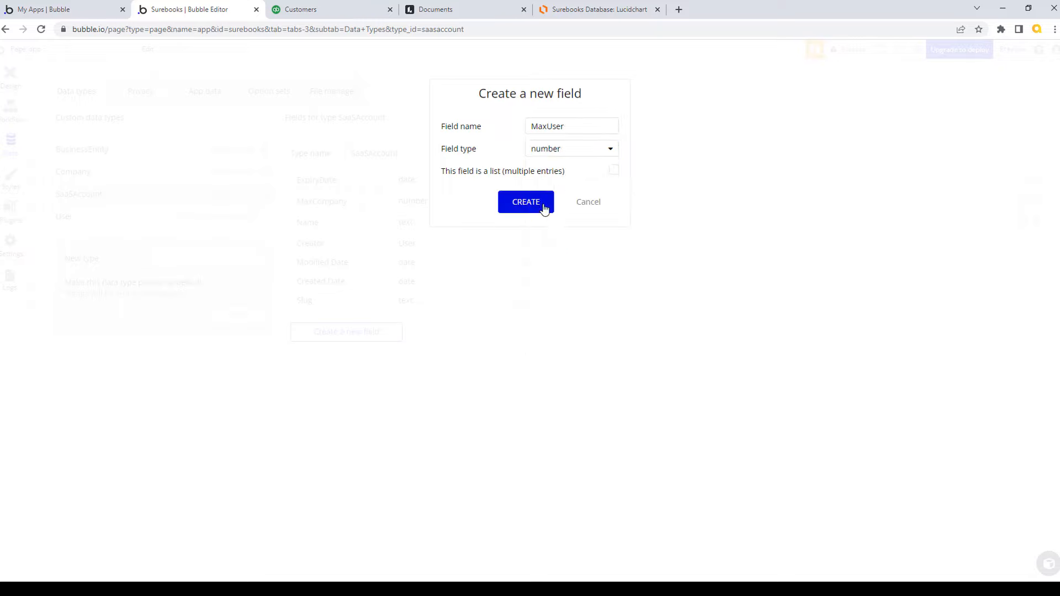
click(525, 202)
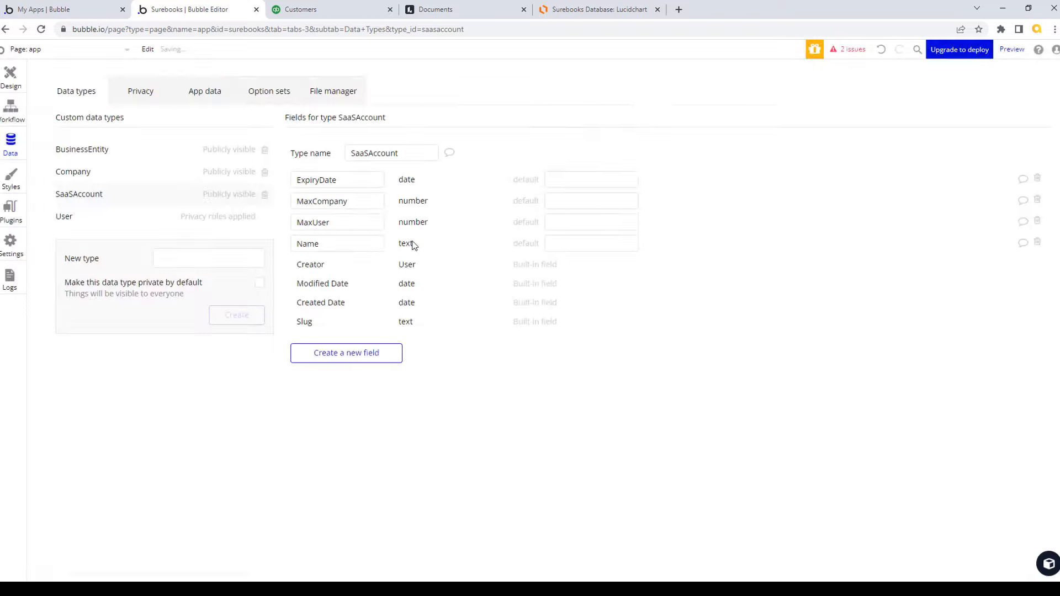
- Add a field named Trial of type yes / no to the SaaSAccount data type
click(349, 357)
text(rial)
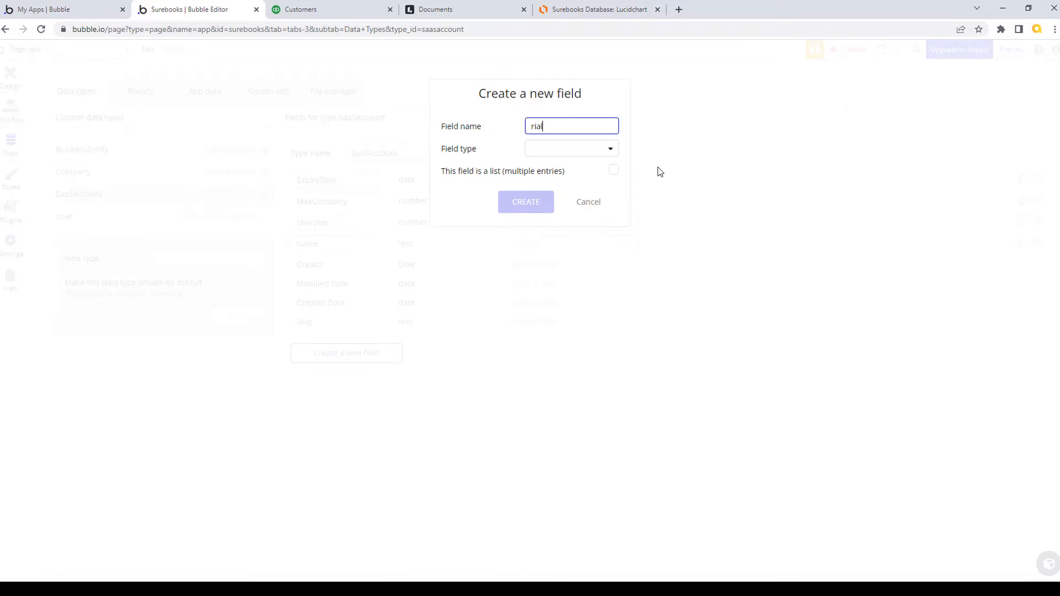
text(ial)
click(612, 150)
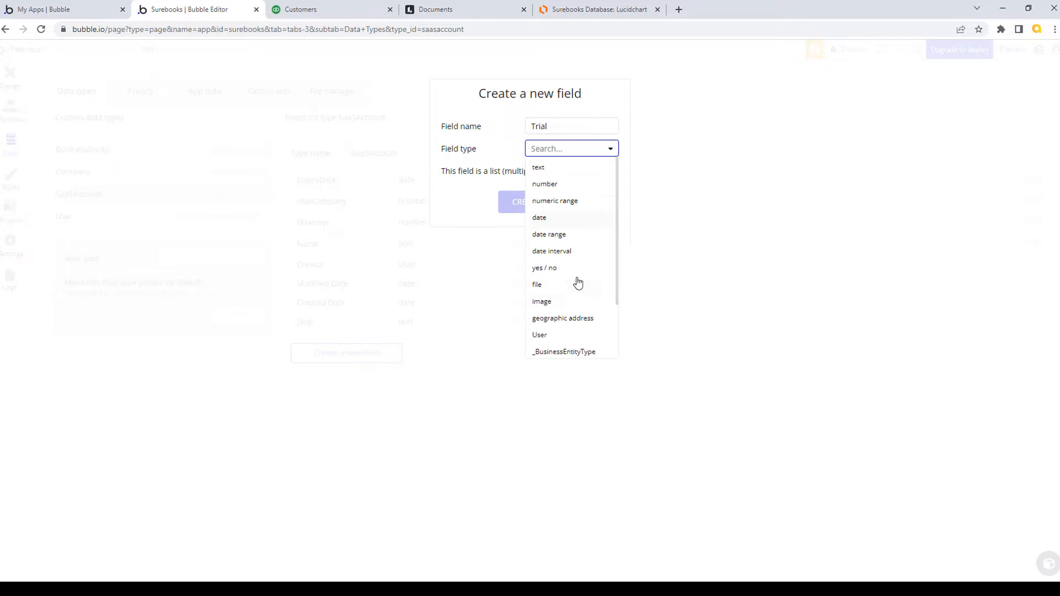
click(561, 274)
click(525, 202)
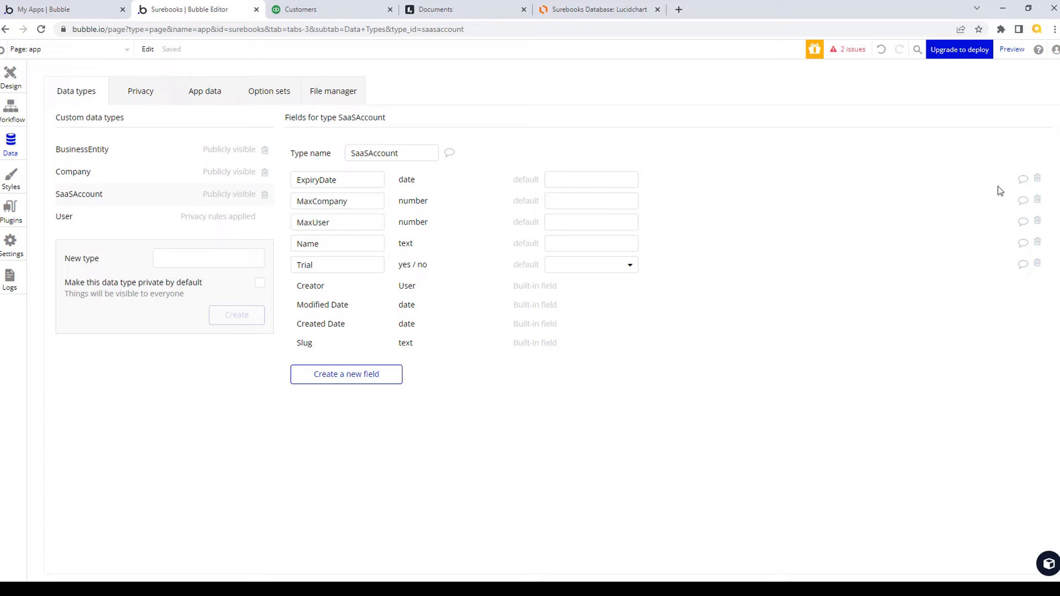
- Open the notes for the SaaSAccount data type and close them without writing anything
click(450, 156)
click(1008, 498)
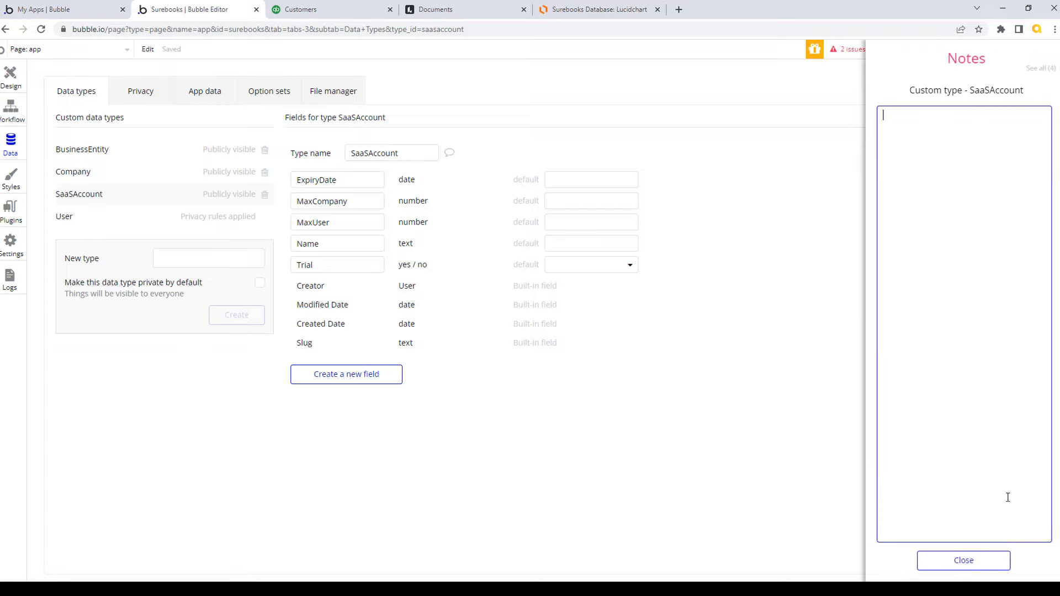
click(962, 559)
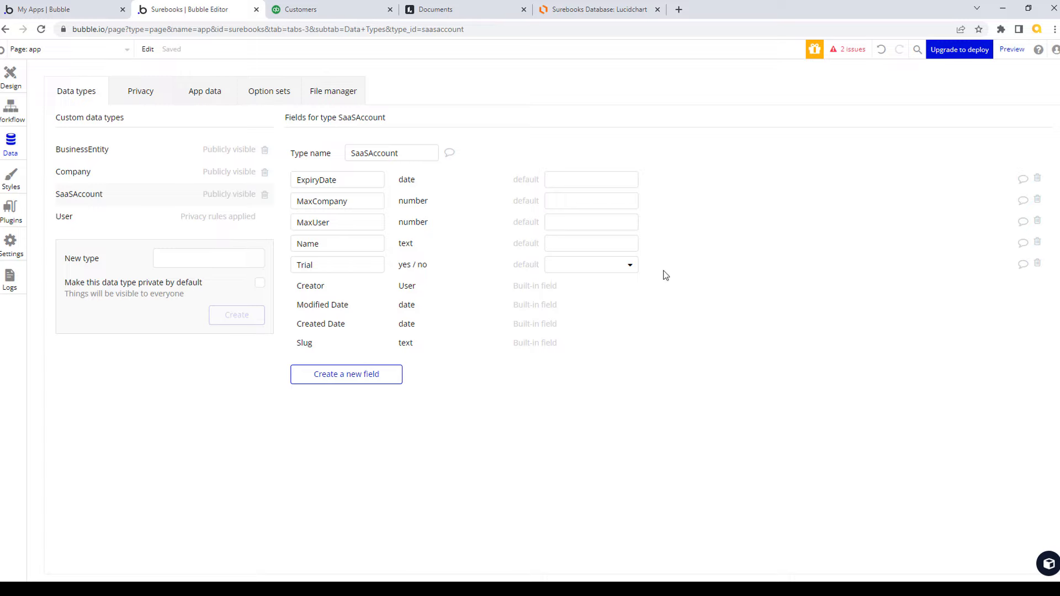
- Set the SaaSAccount default values to no for Trial, 1 for MaxCompany and 3 for MaxUser
click(629, 266)
click(566, 310)
click(579, 203)
text(1)
click(568, 221)
text(3)
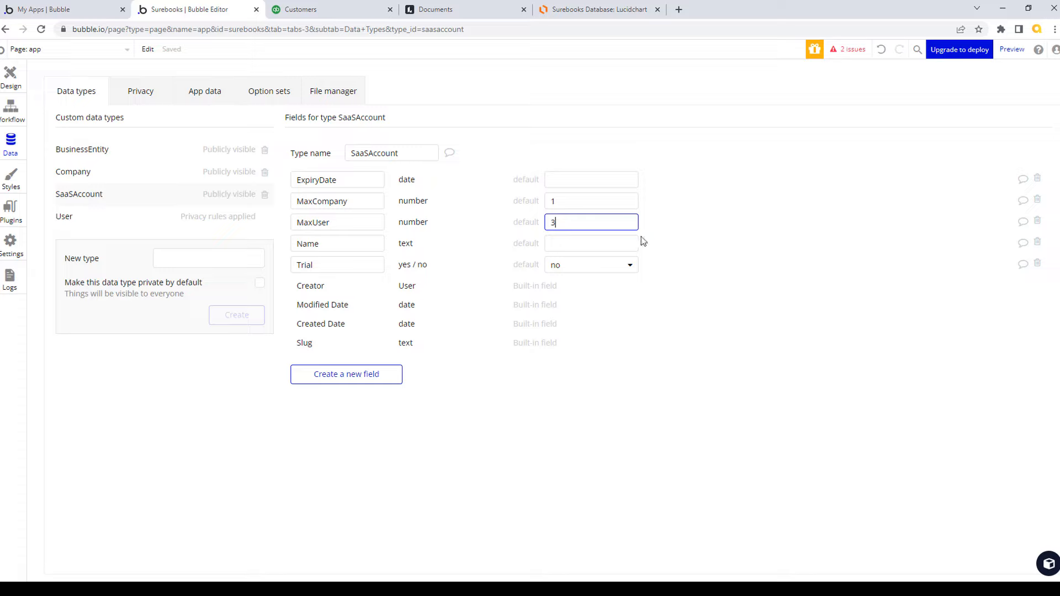
click(671, 256)
- Open the Company data type and add a field named Name of type text
click(101, 175)
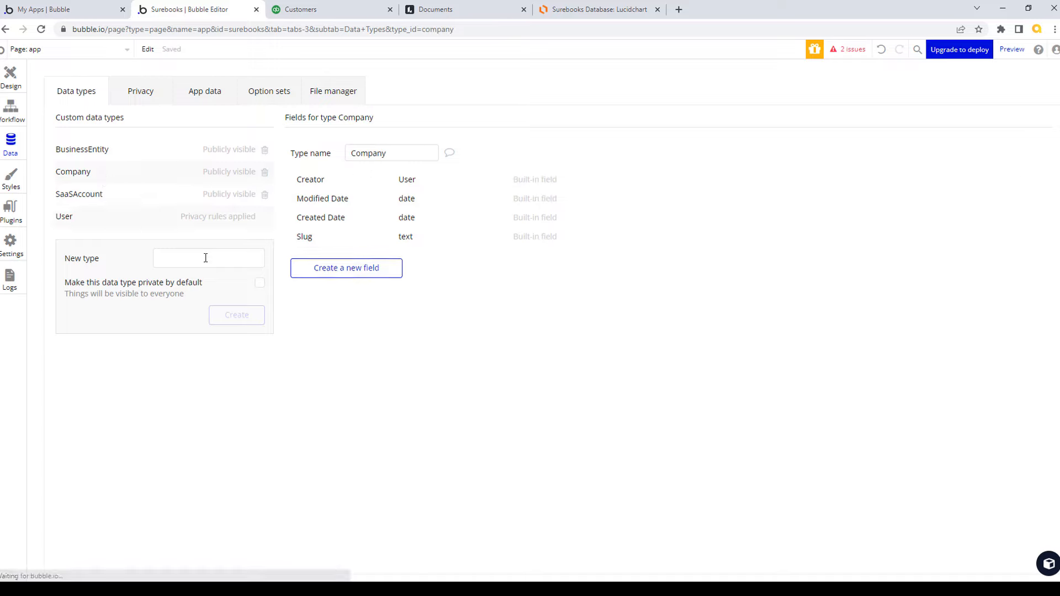
click(320, 281)
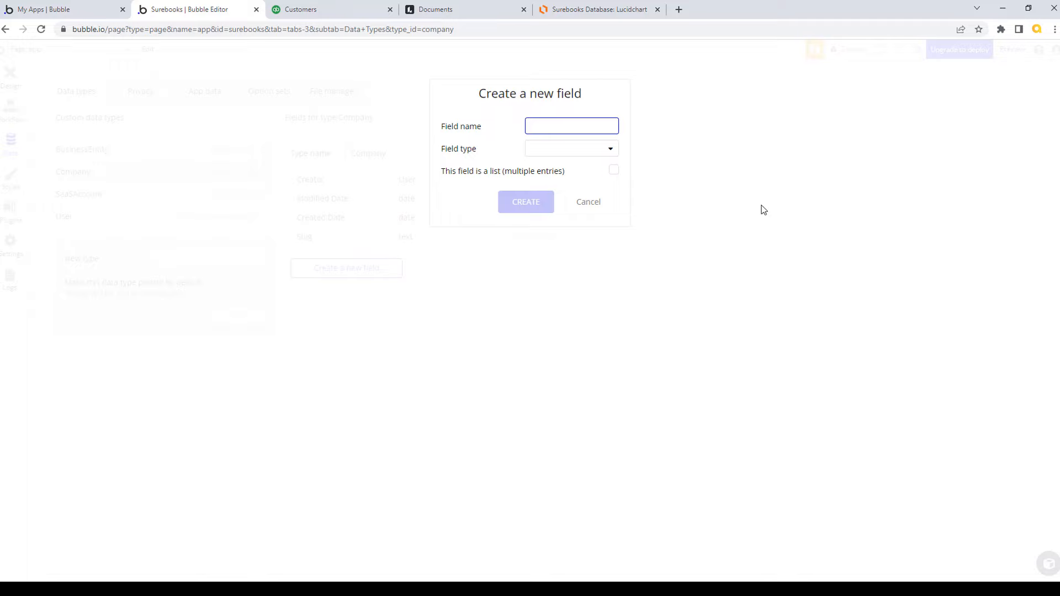
text(Name)
click(611, 150)
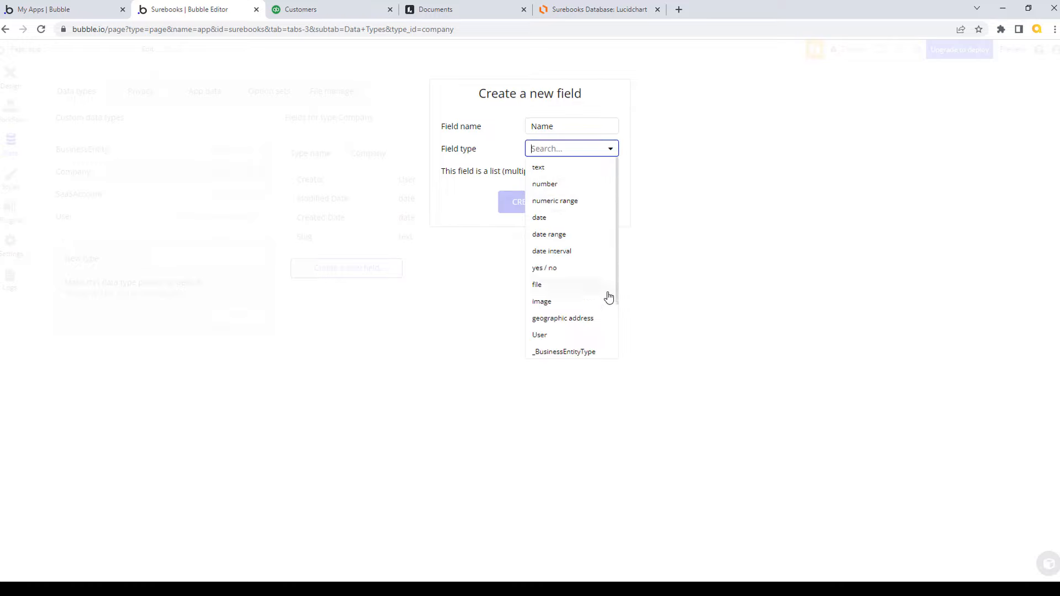
click(538, 168)
click(518, 210)
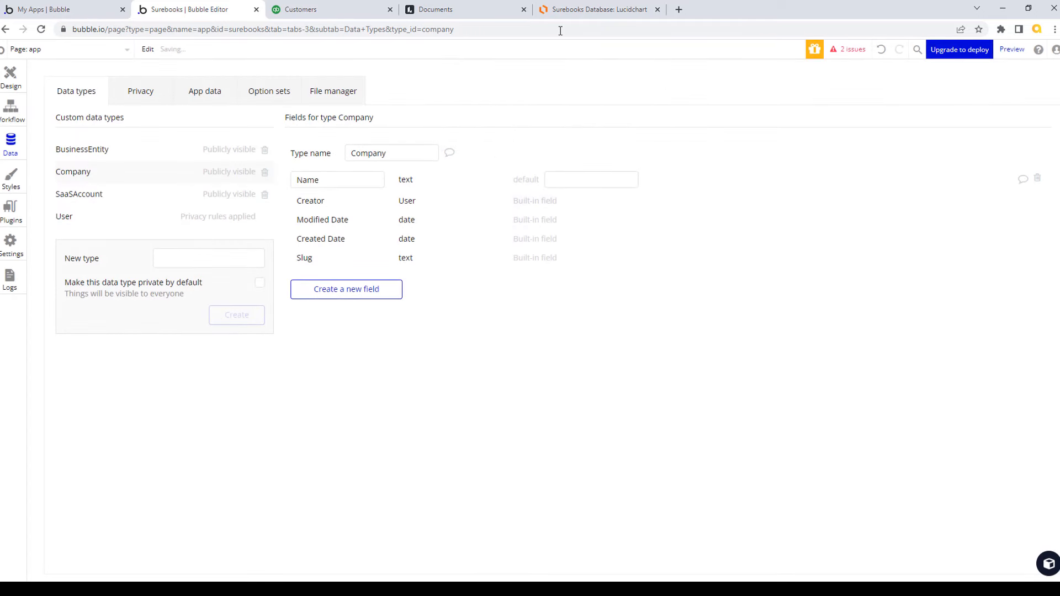
- Check the Company table in Lucidchart and add a text field named Name-Legal to the Company data type in Bubble
click(624, 10)
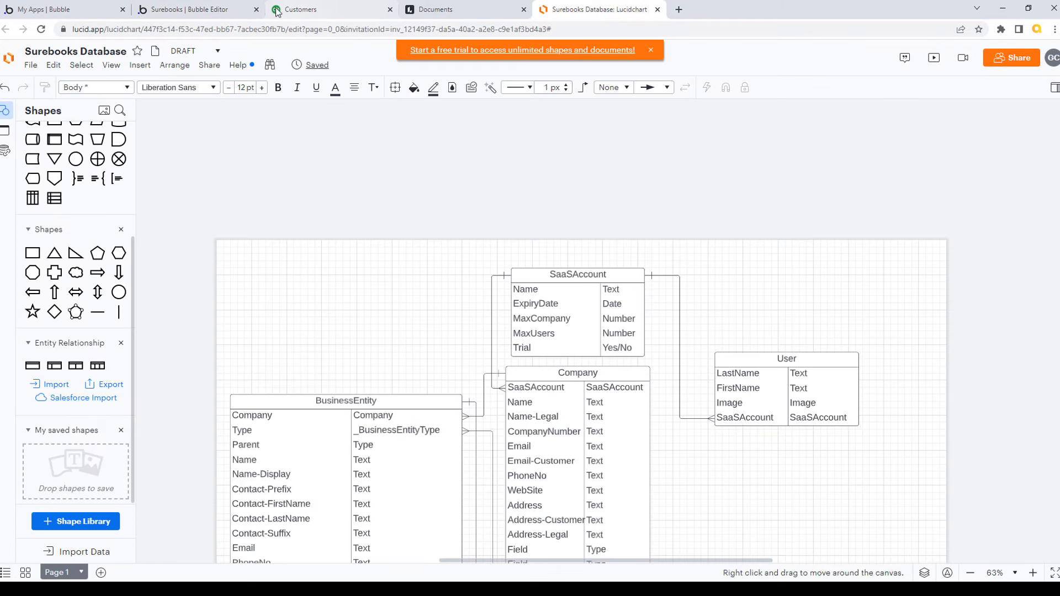
click(231, 13)
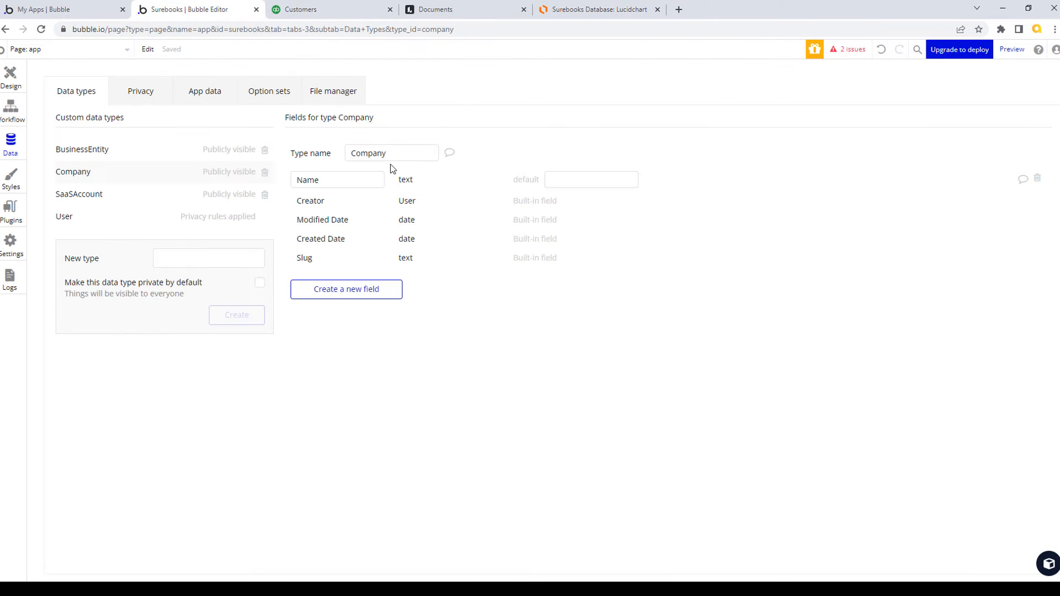
click(355, 293)
text(Na)
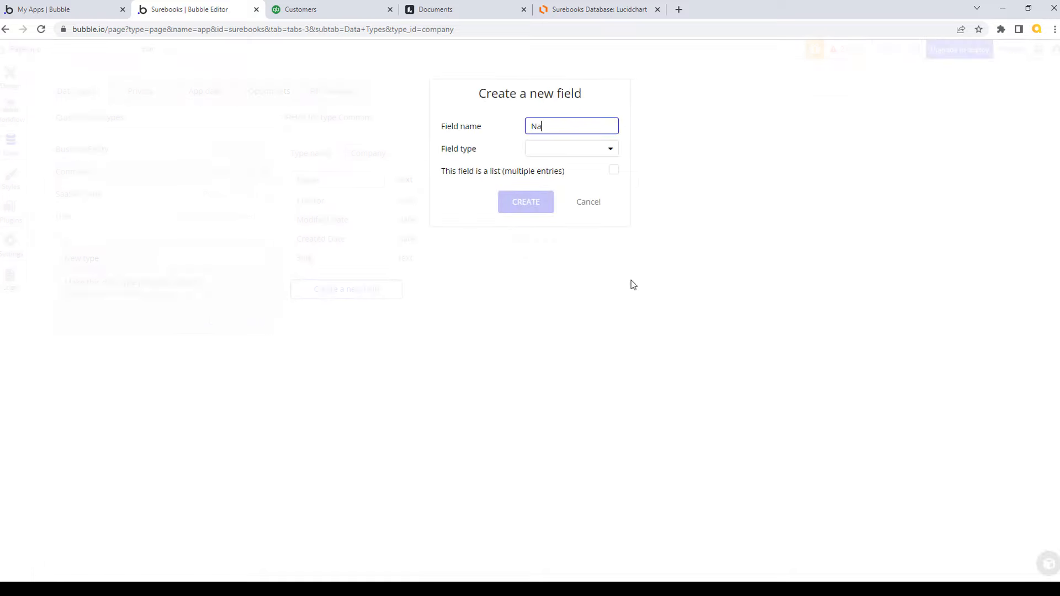
text(me-Legal)
click(610, 149)
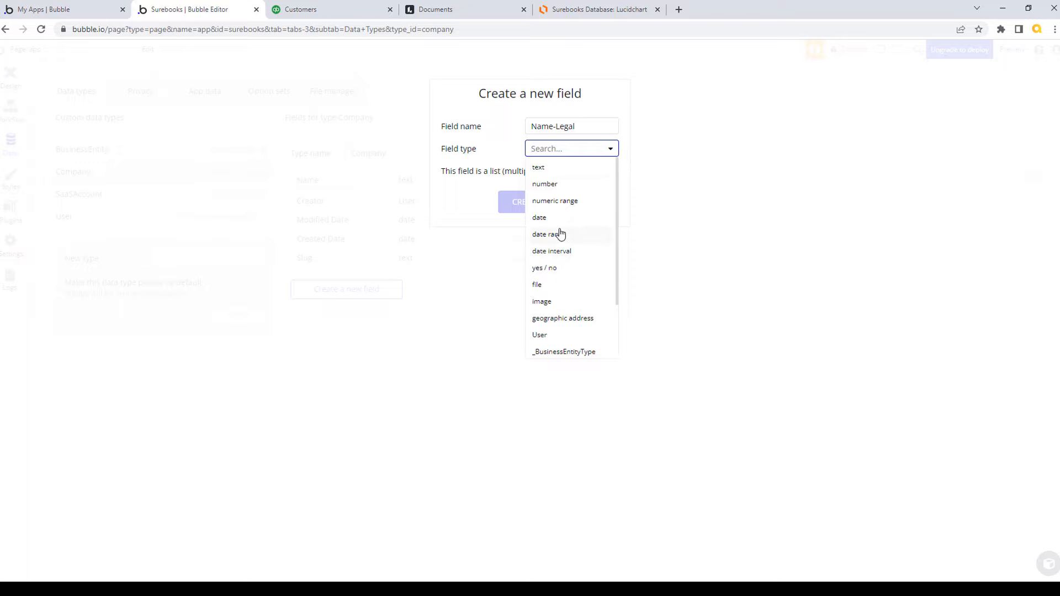
click(551, 168)
click(532, 214)
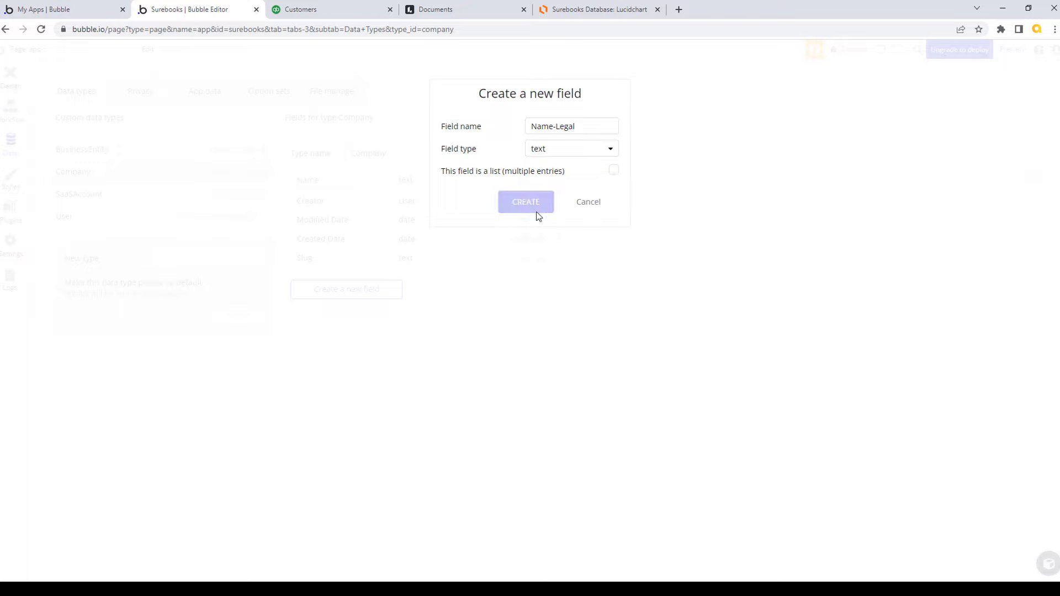
- Recheck the Company table in Lucidchart and add a field named SaaSAccount of type SaaSAccount to Company in Bubble
click(359, 317)
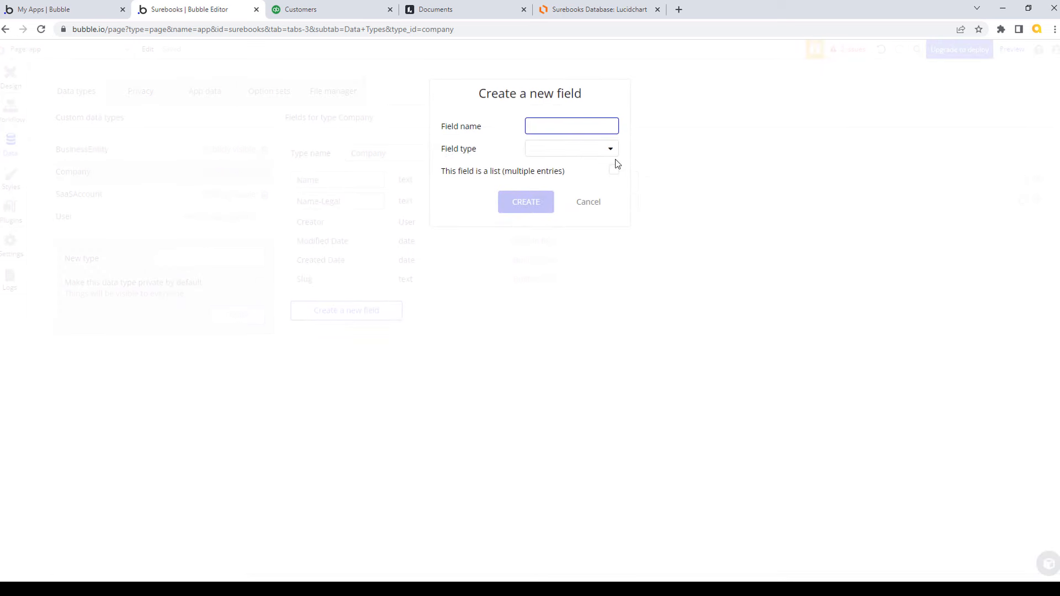
click(599, 11)
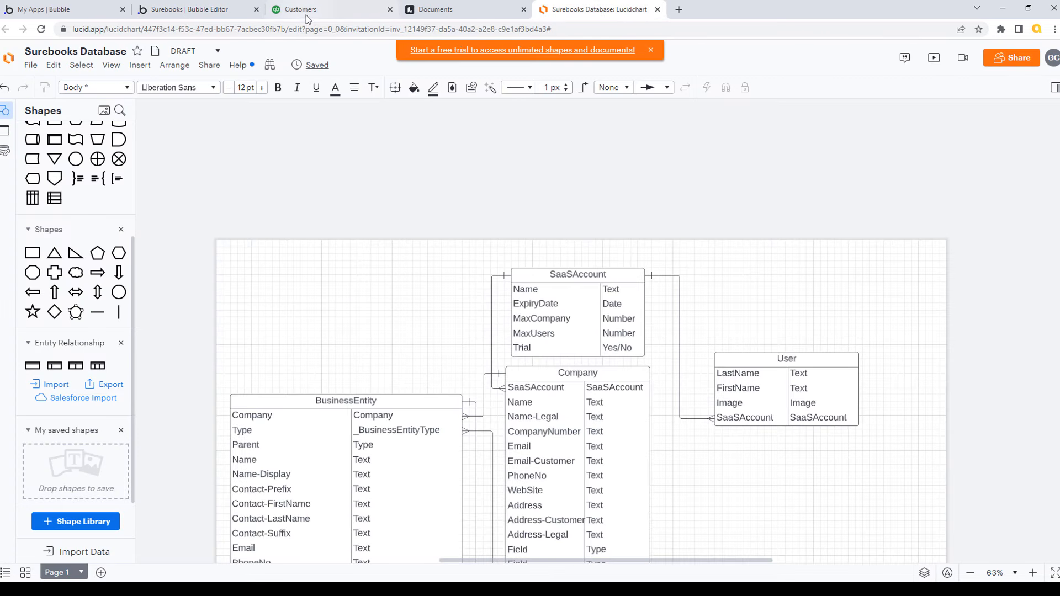
click(213, 11)
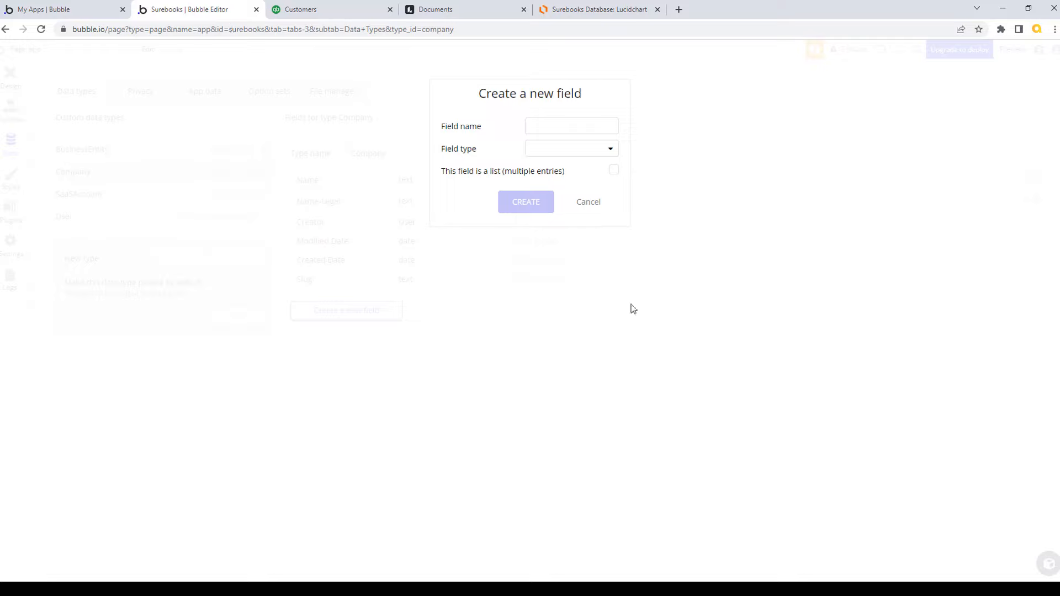
click(570, 128)
text(SaaSAccount)
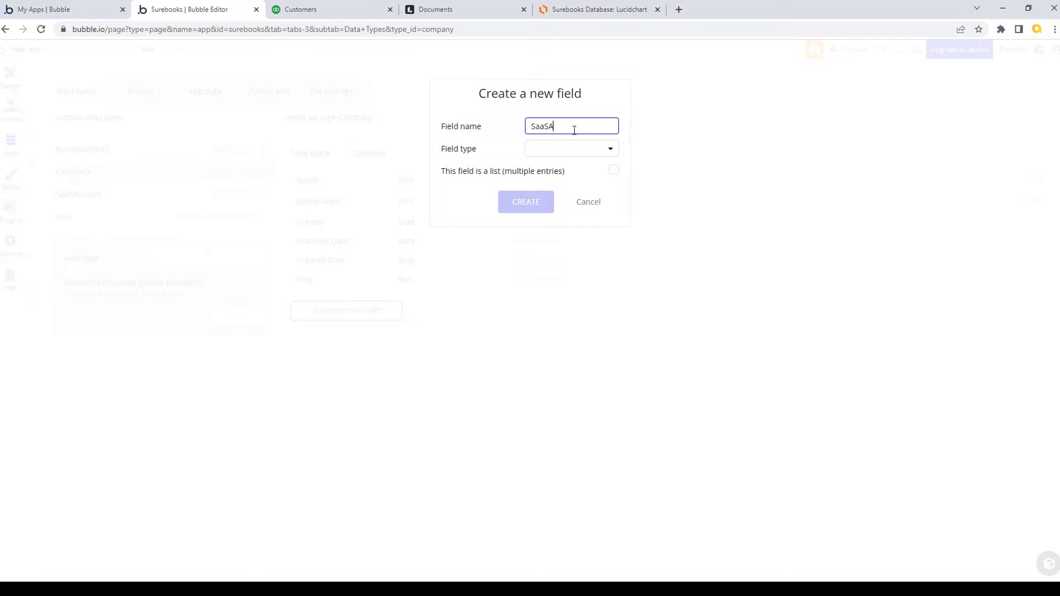
click(608, 149)
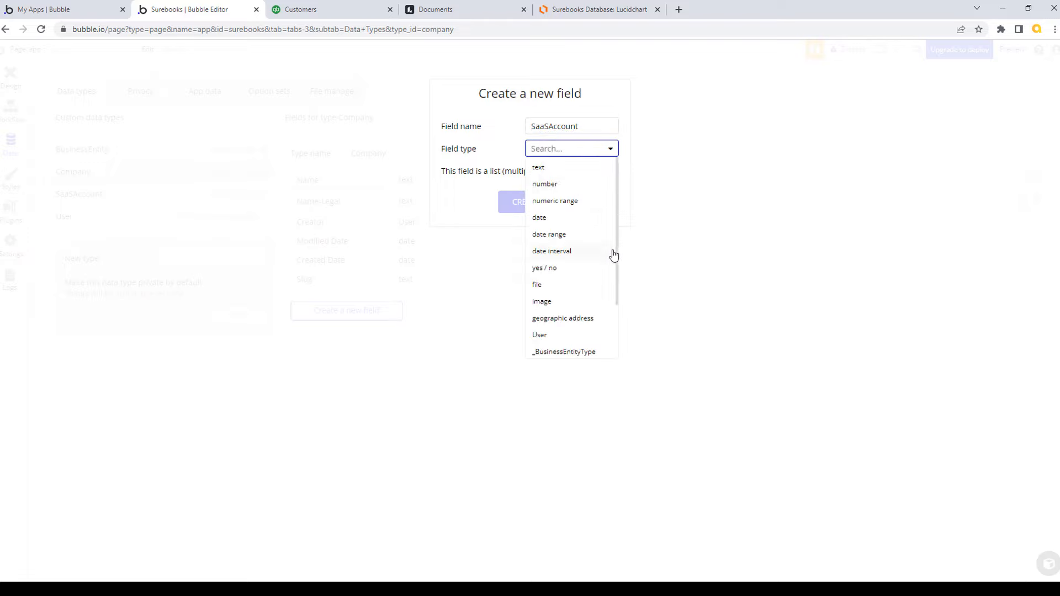
drag(617, 241, 620, 303)
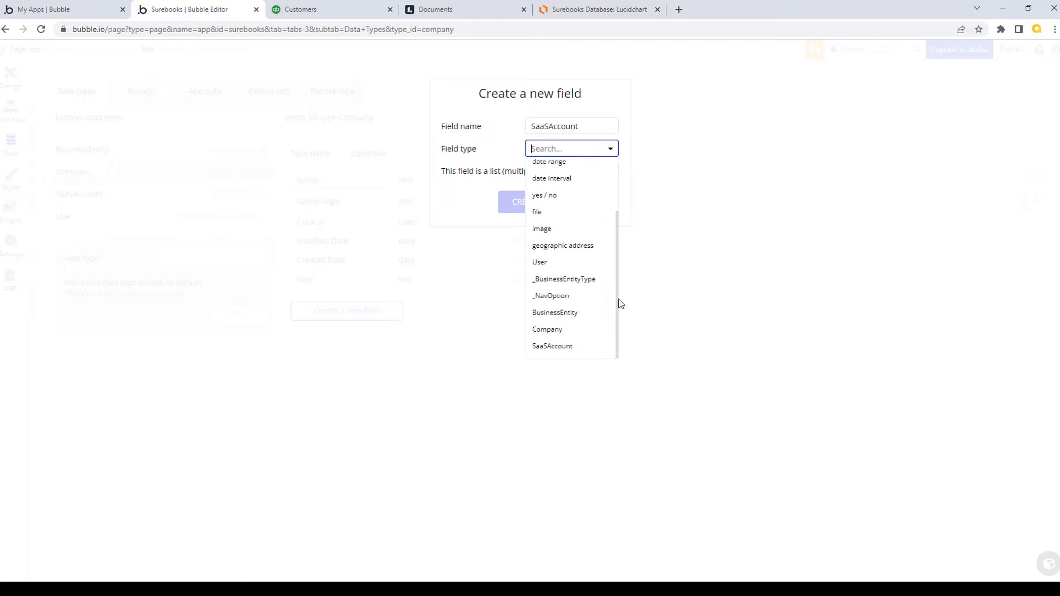
click(559, 347)
click(540, 202)
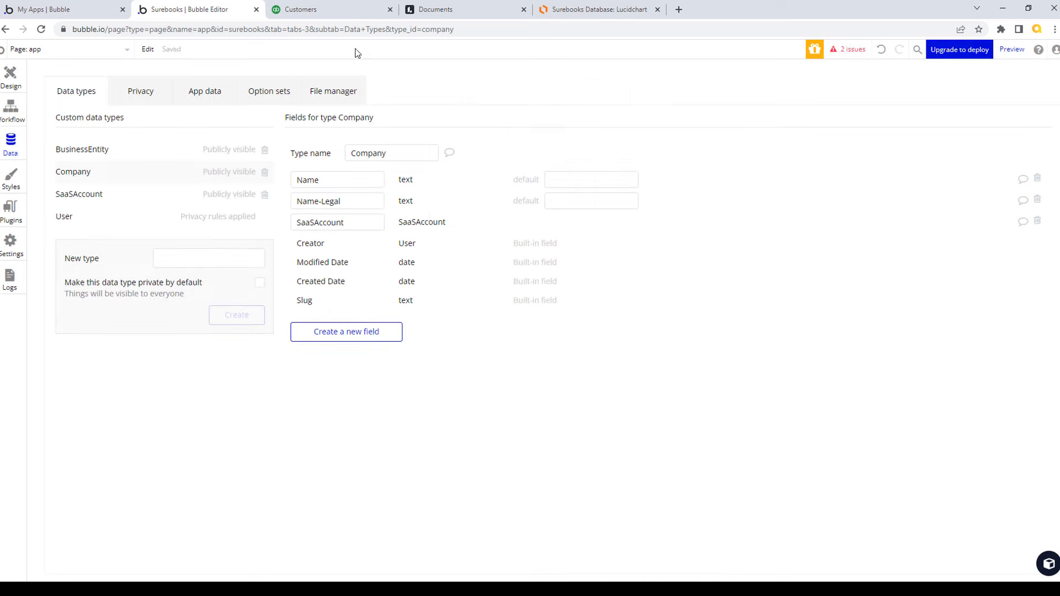
- Check the User table's relationship in Lucidchart and add a field named SaaSAccount of type SaaSAccount to the User data type in Bubble
click(568, 11)
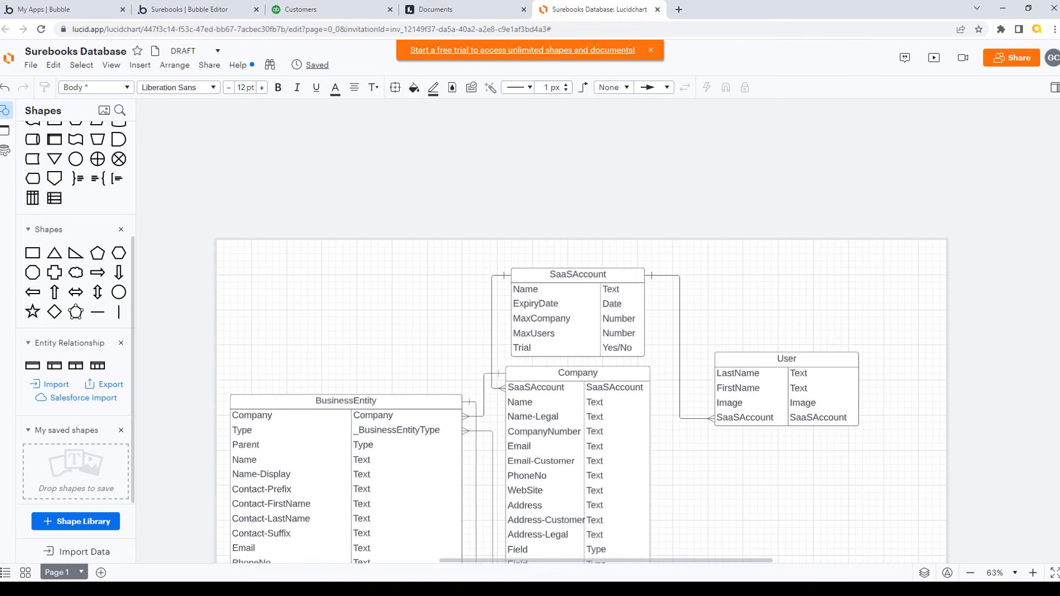
scroll(582, 331, down, 5)
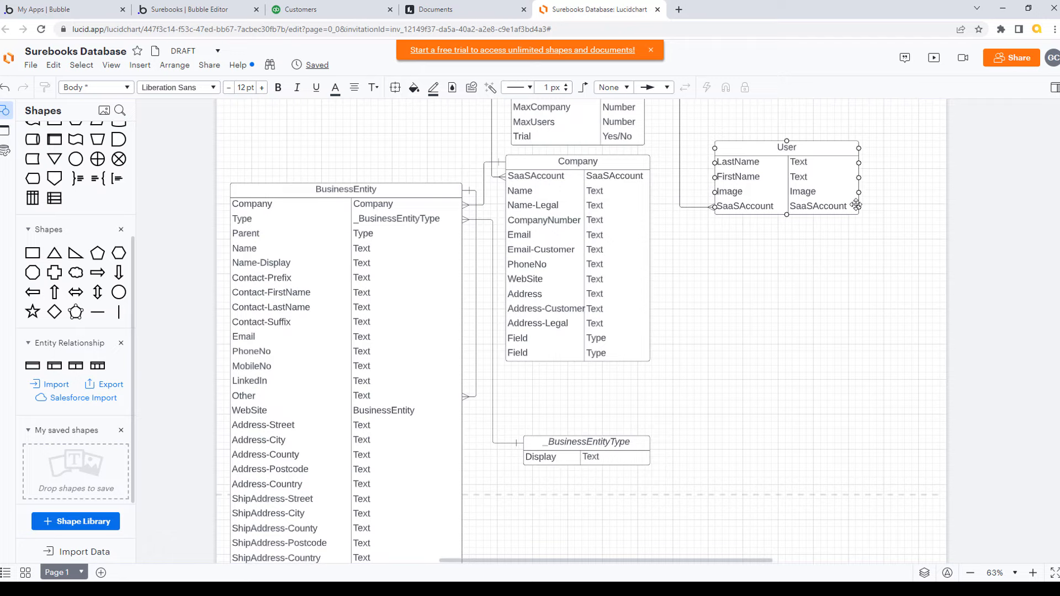
click(210, 10)
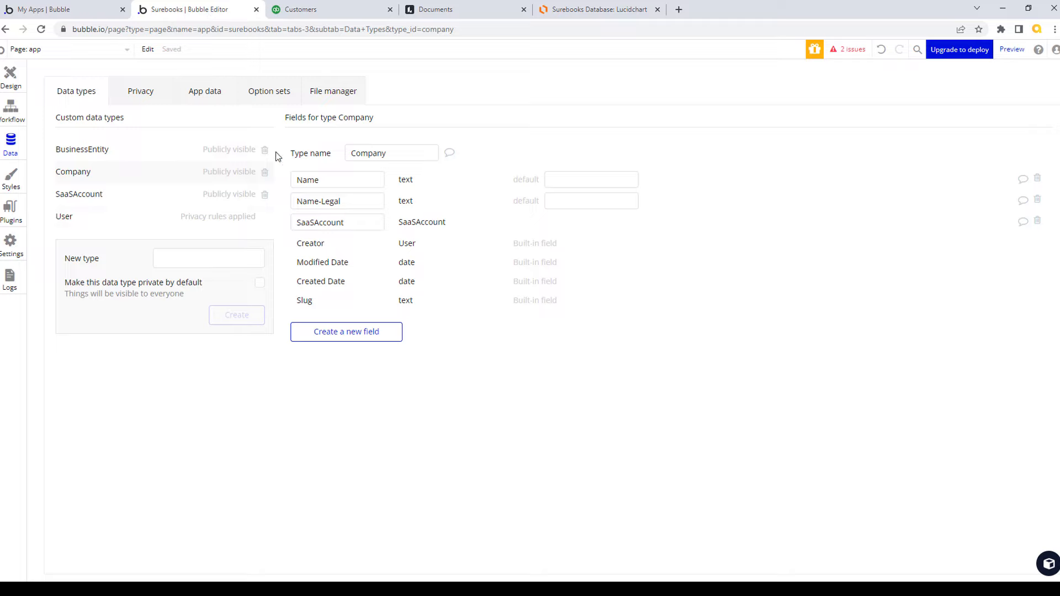
click(87, 221)
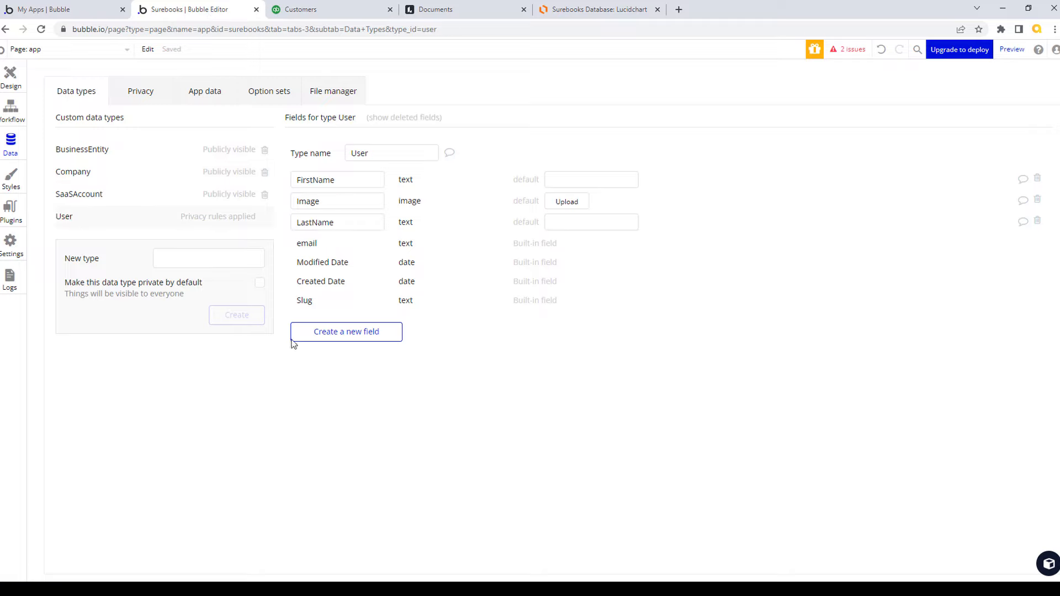
click(324, 335)
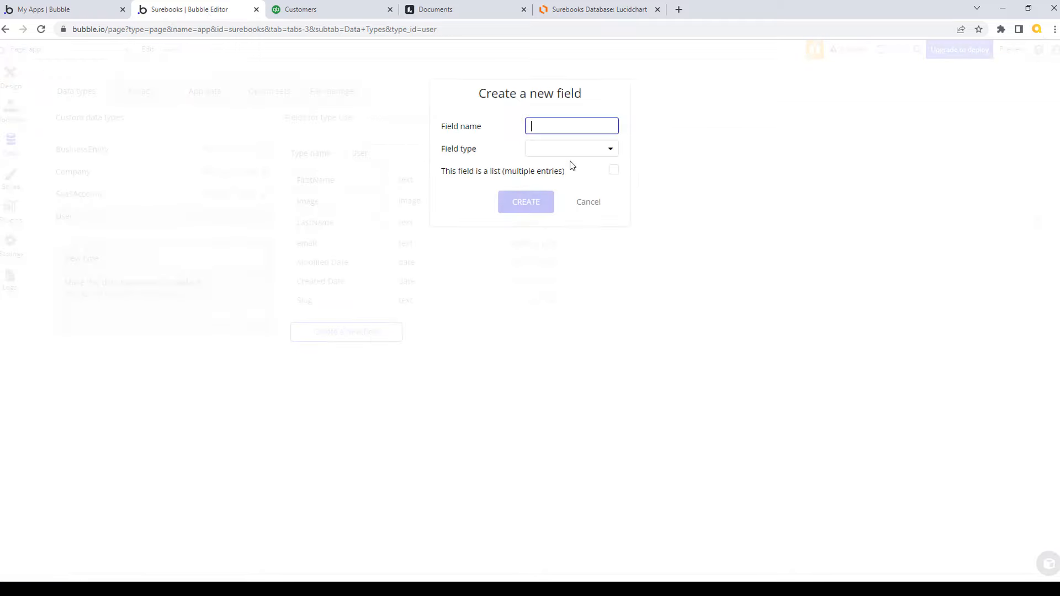
text(SaaSAccount)
click(612, 150)
text(sa)
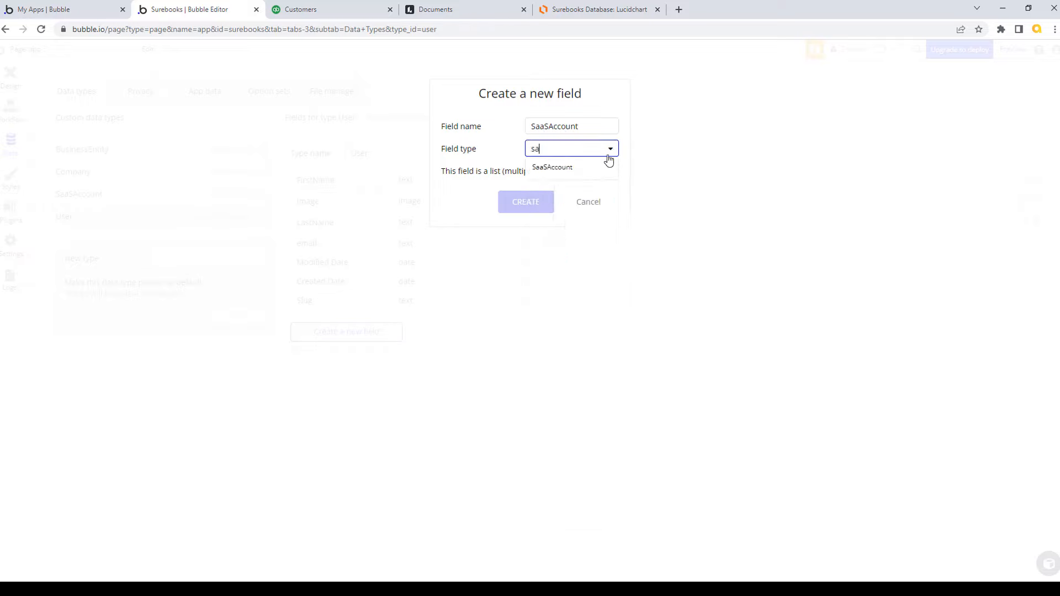
click(575, 168)
click(538, 201)
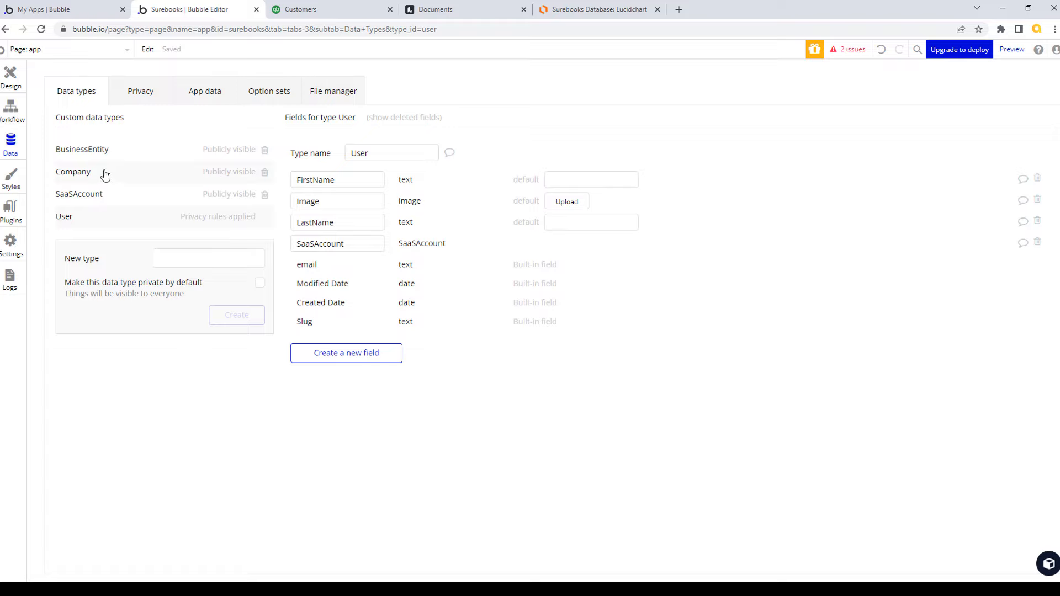
- Review the fields of the SaaSAccount, User and Company data types in turn
click(106, 199)
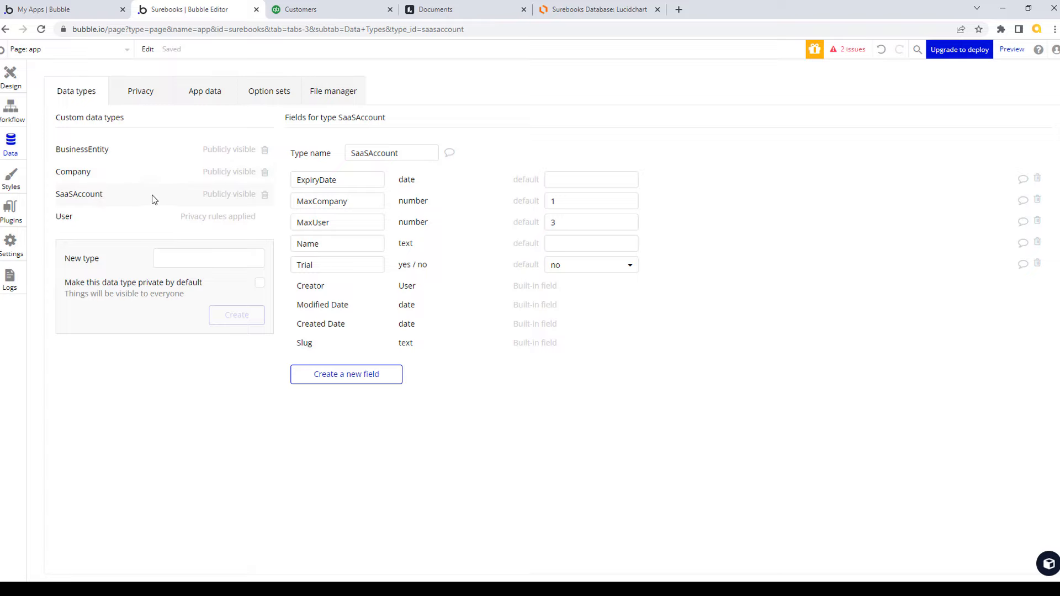
click(97, 218)
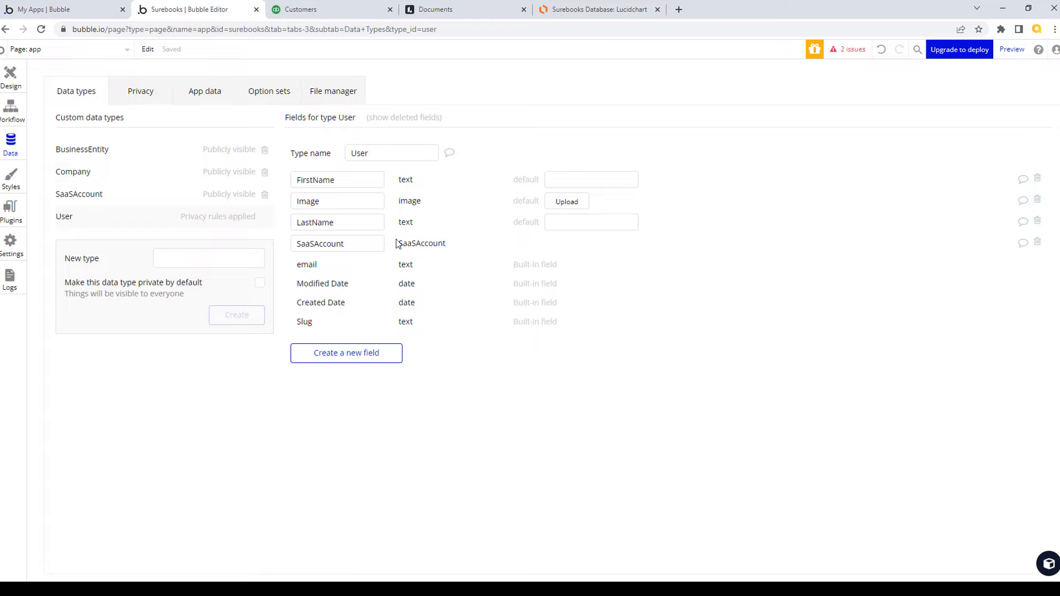
click(98, 177)
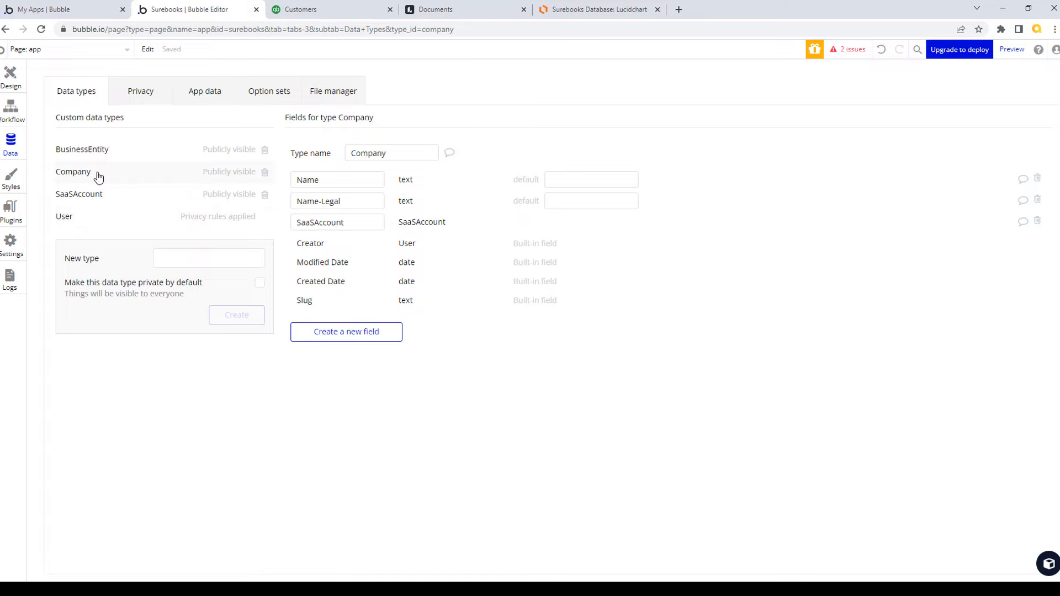